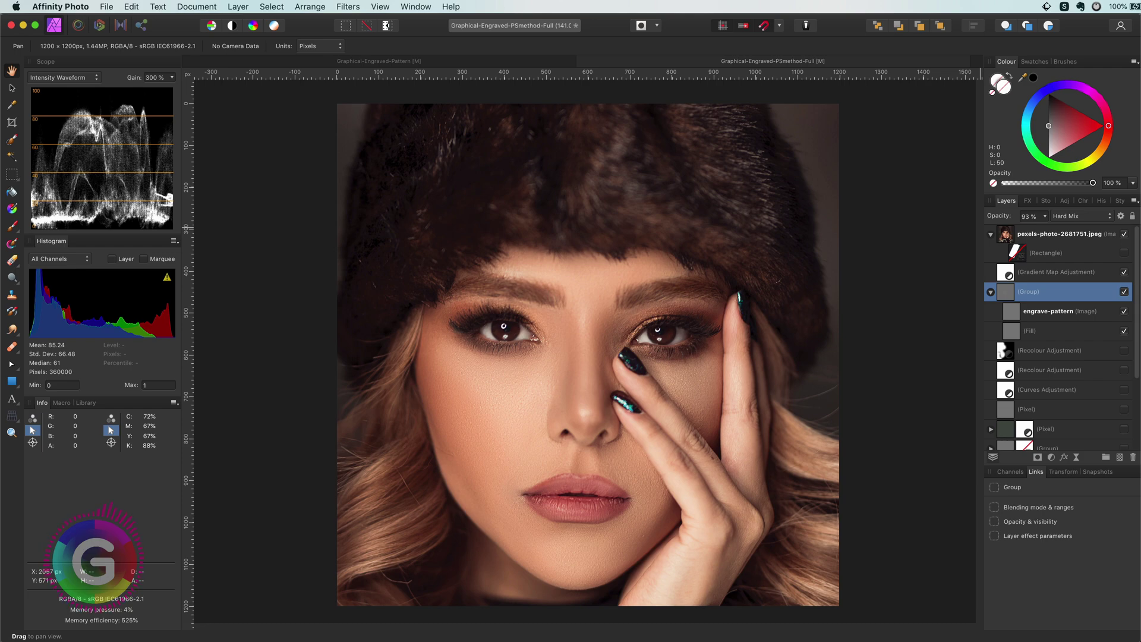
Step: Hide the pexels photo layer to show the dark green and cream engraving
left_click(1124, 234)
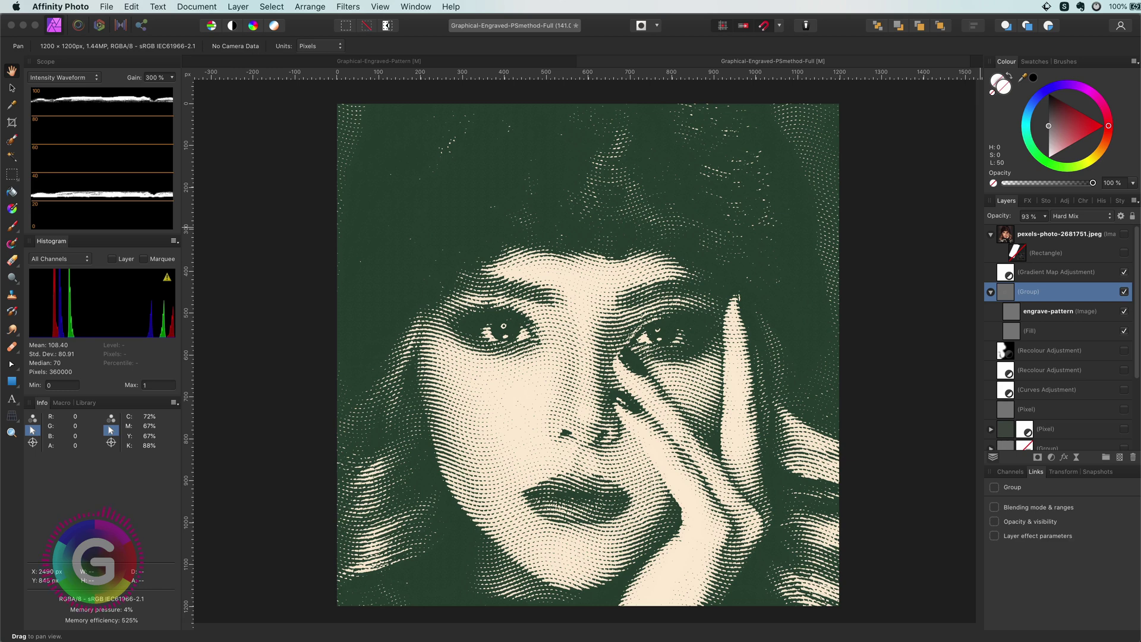
Step: Create a new transparent document at 1200 × 1200 px
left_click(920, 216)
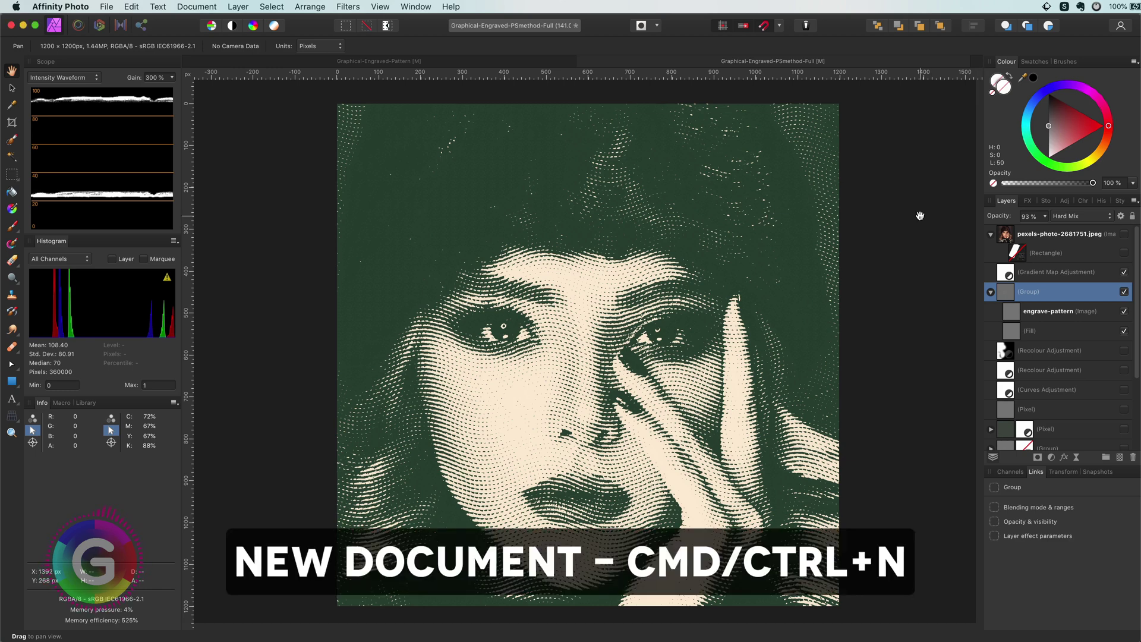
key("super+n")
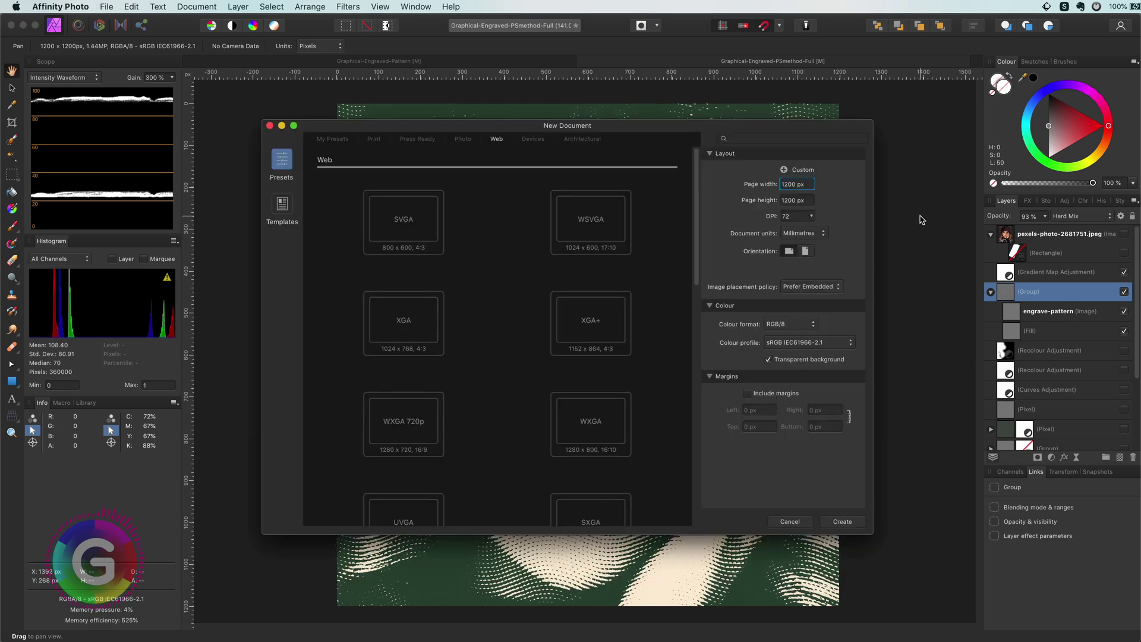
left_click(789, 185)
left_click(844, 521)
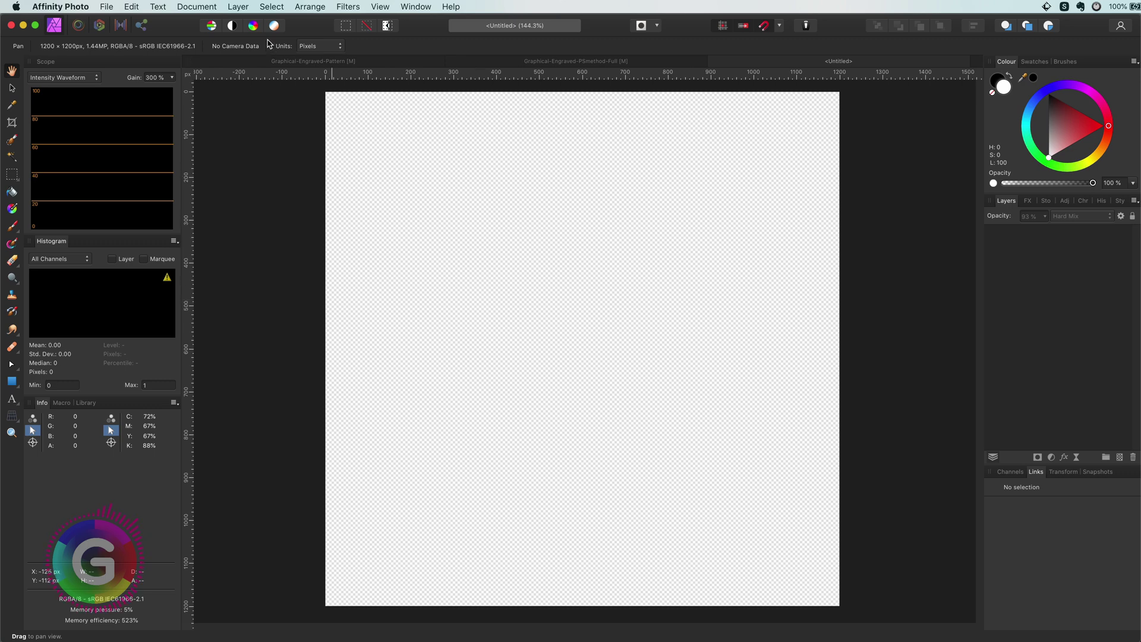
Step: Add a new pattern layer sized 10 × 10 px
left_click(237, 7)
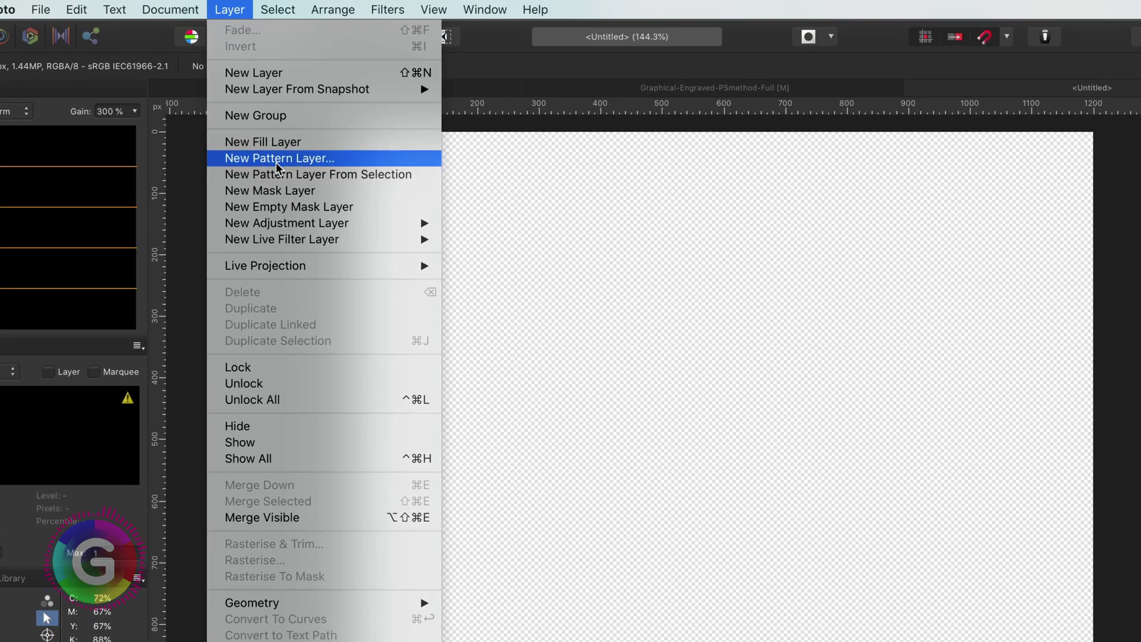
left_click(276, 162)
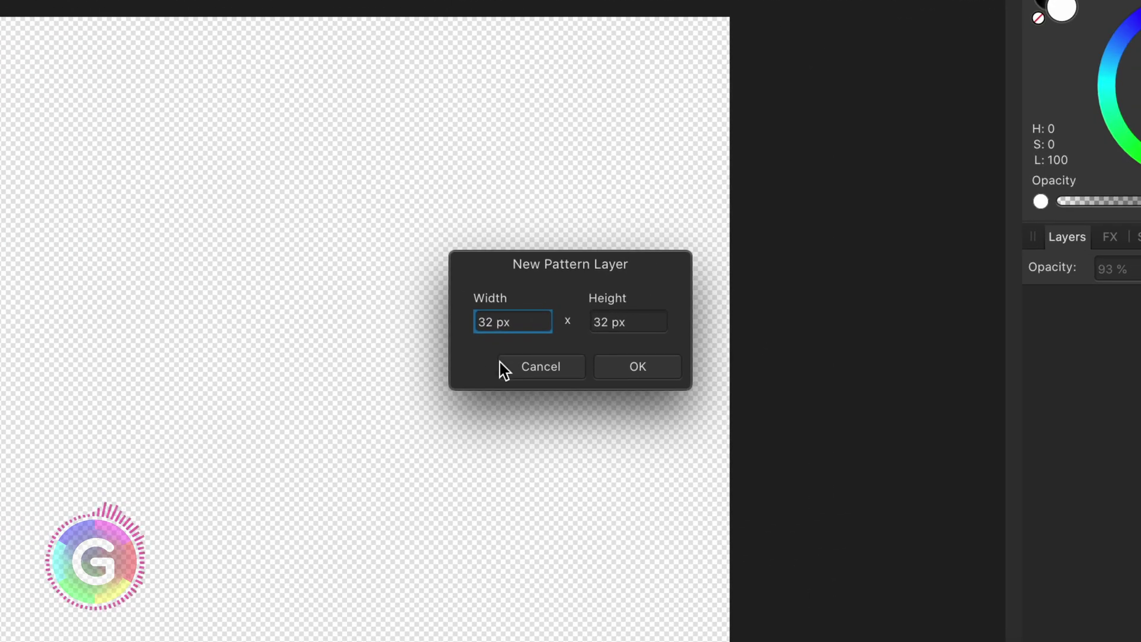
triple_click(485, 324)
type("10")
key("Tab")
type("10")
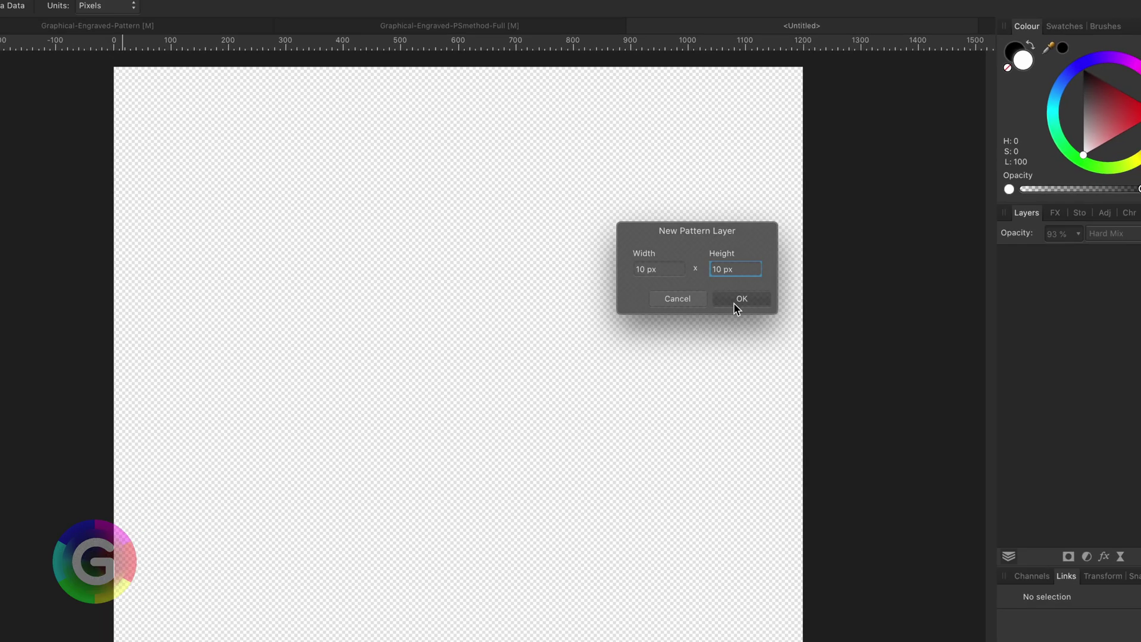
left_click(619, 375)
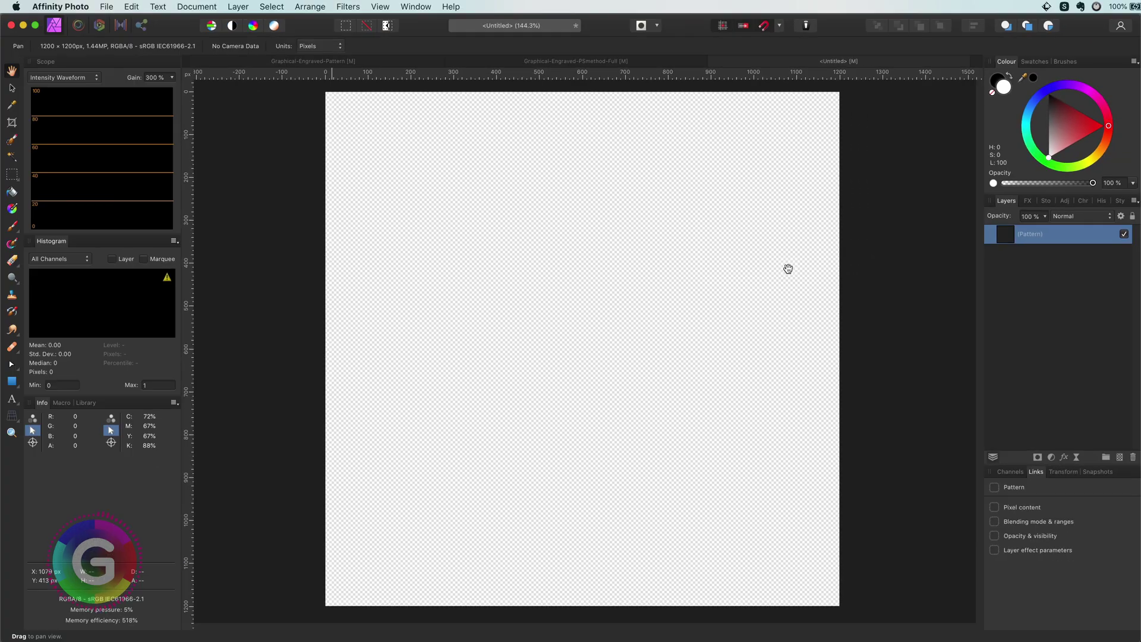
Step: Fill the pattern tile with a vertical black-to-light-grey linear gradient
left_click(12, 88)
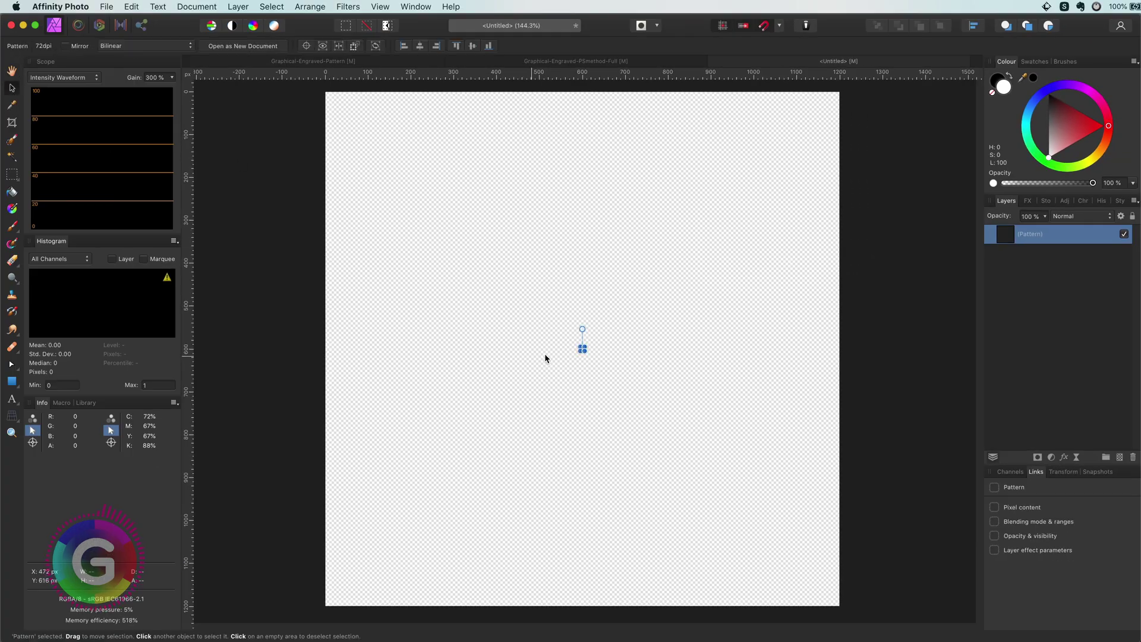
scroll(580, 349, "up", 10)
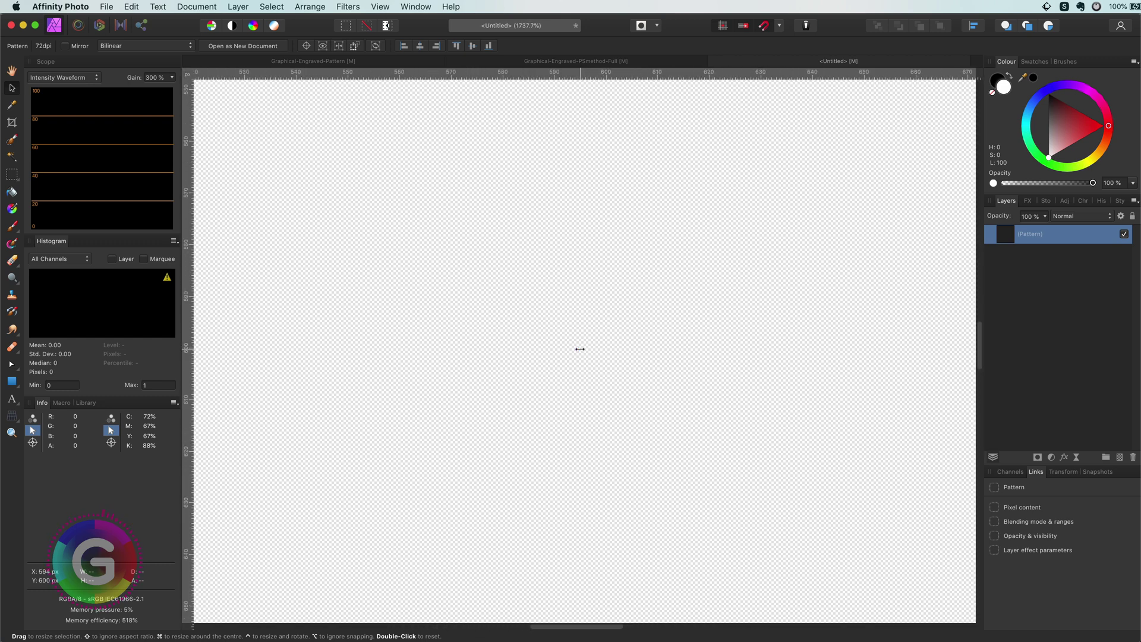
scroll(580, 348, "up", 5)
key("g")
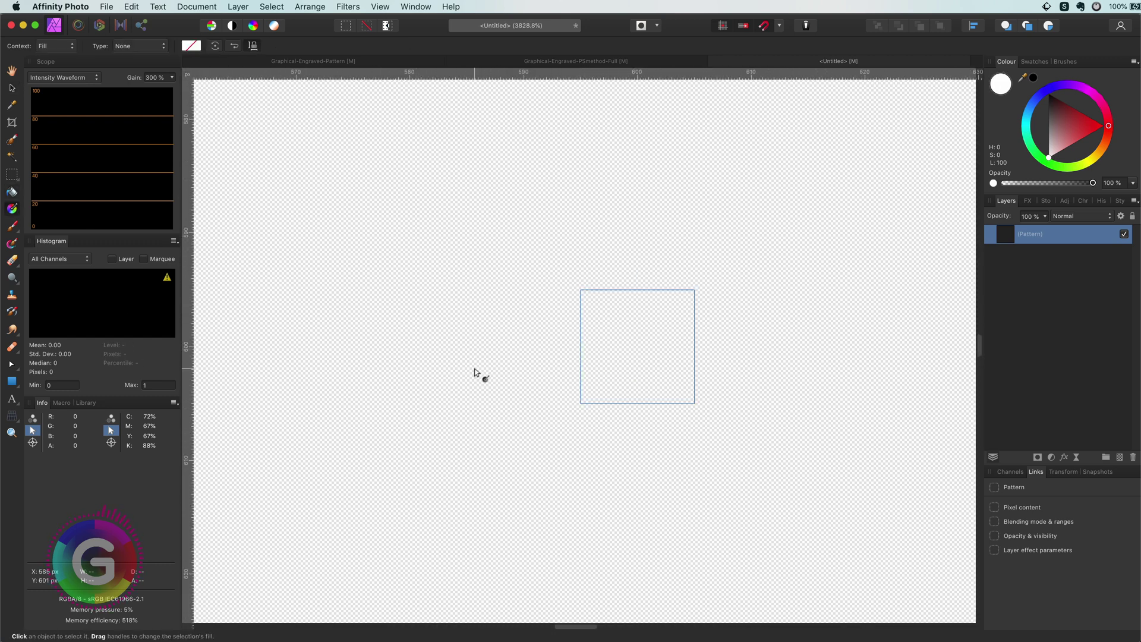
left_click_drag(638, 404, 637, 358)
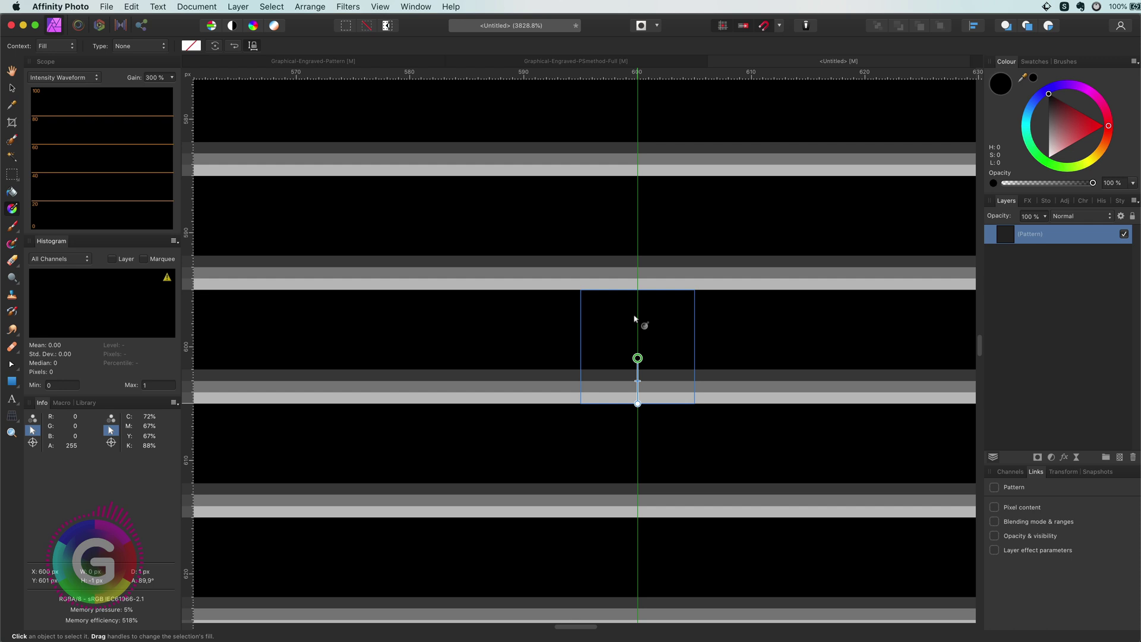
left_click_drag(635, 319, 635, 295)
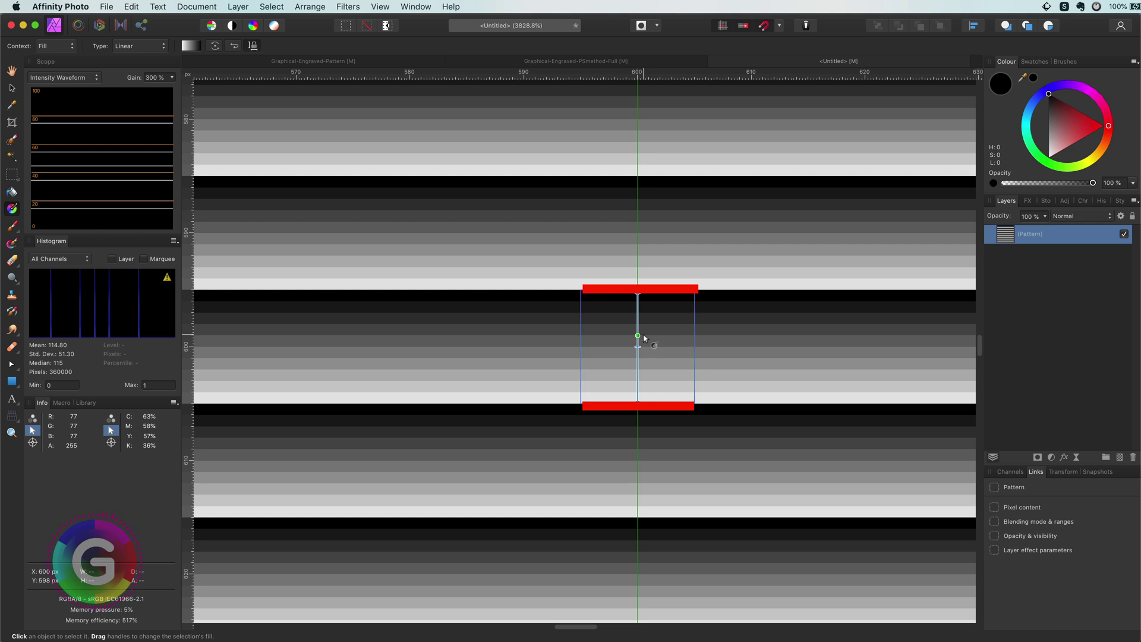
left_click(15, 89)
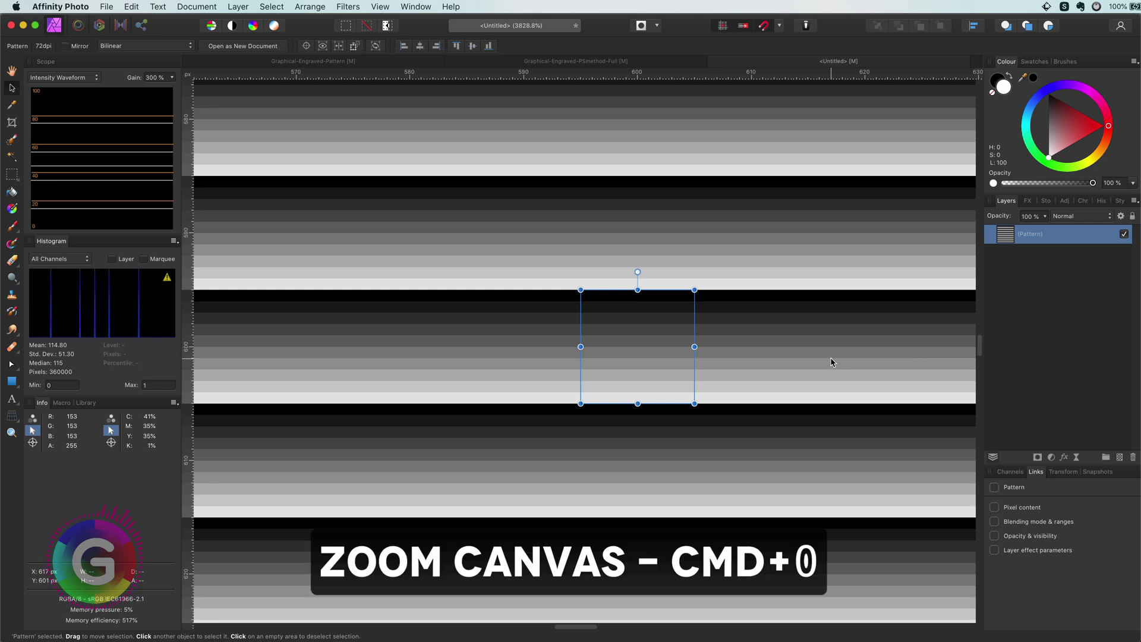
Step: Apply an Equations distortion with y = y+20*sin(360*x/w/20) to the stripes
key("super+0")
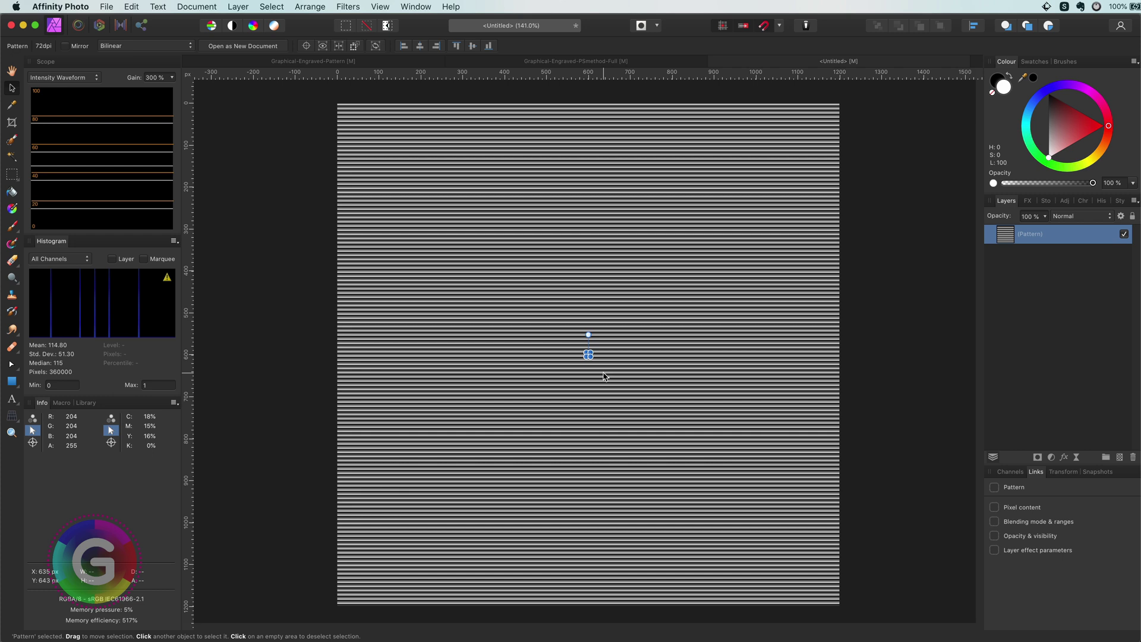
left_click(350, 8)
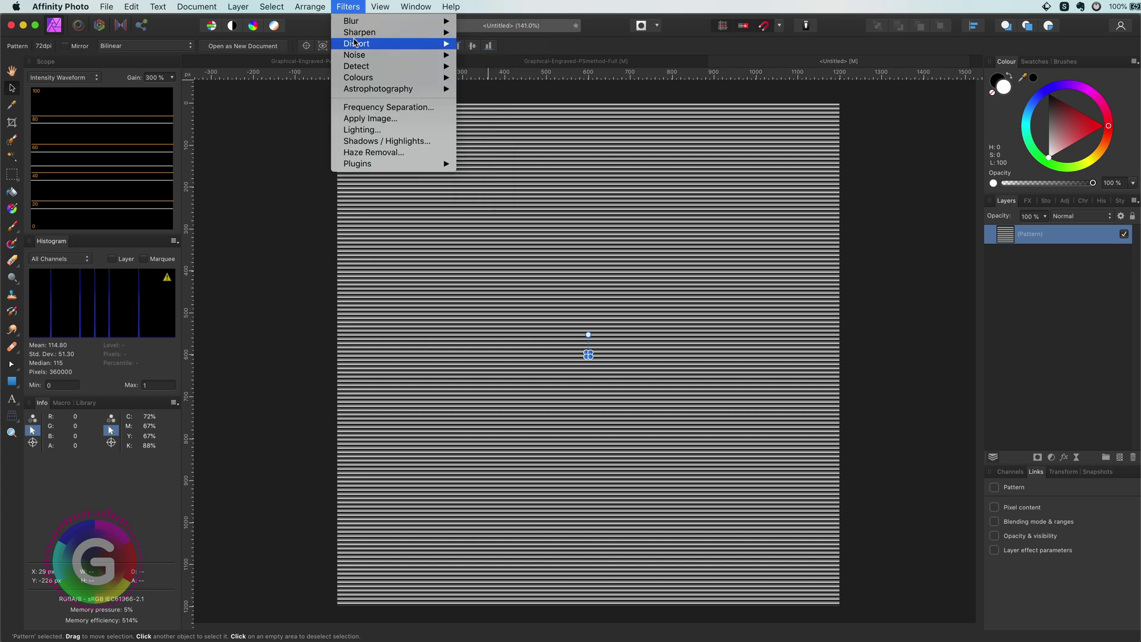
mouse_move(410, 44)
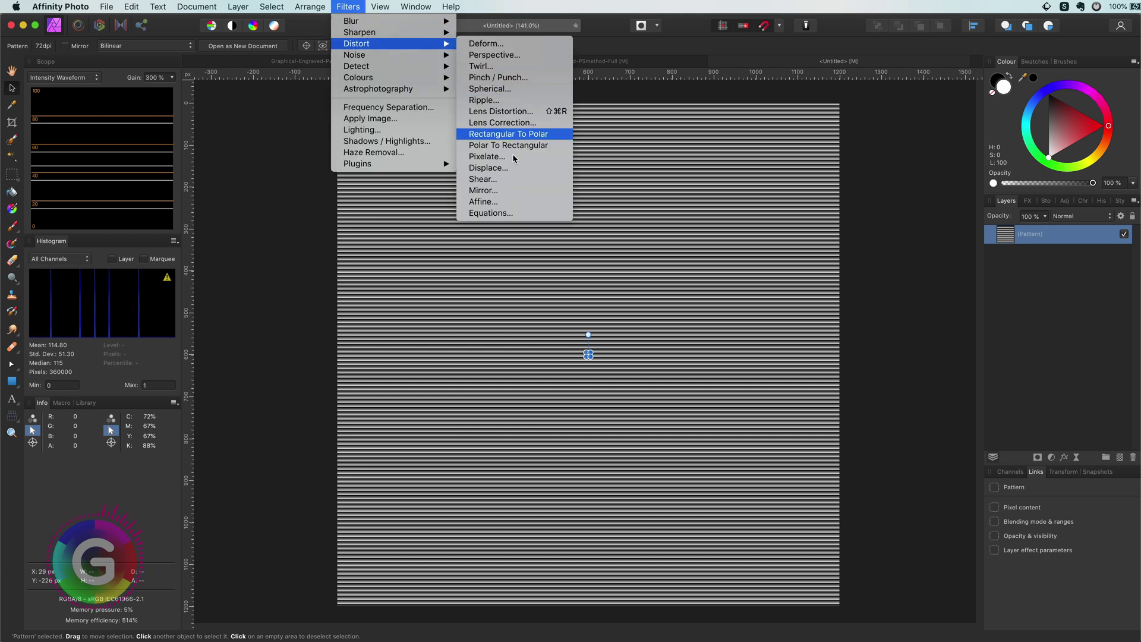
left_click(519, 214)
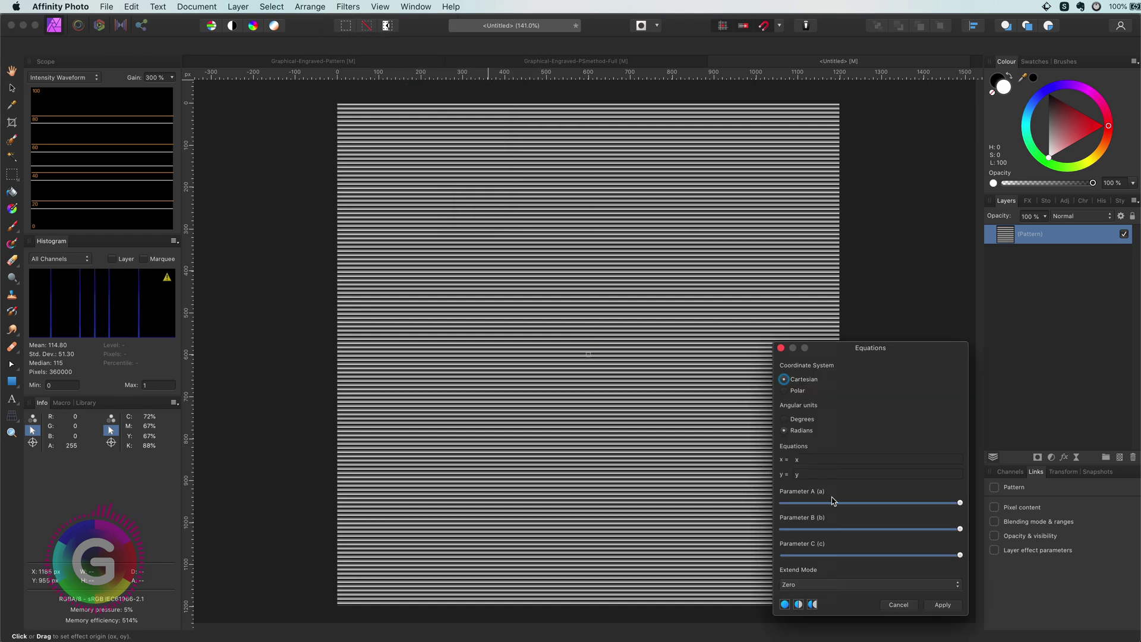
left_click(811, 476)
type("+20*sin(360*x/w*10)")
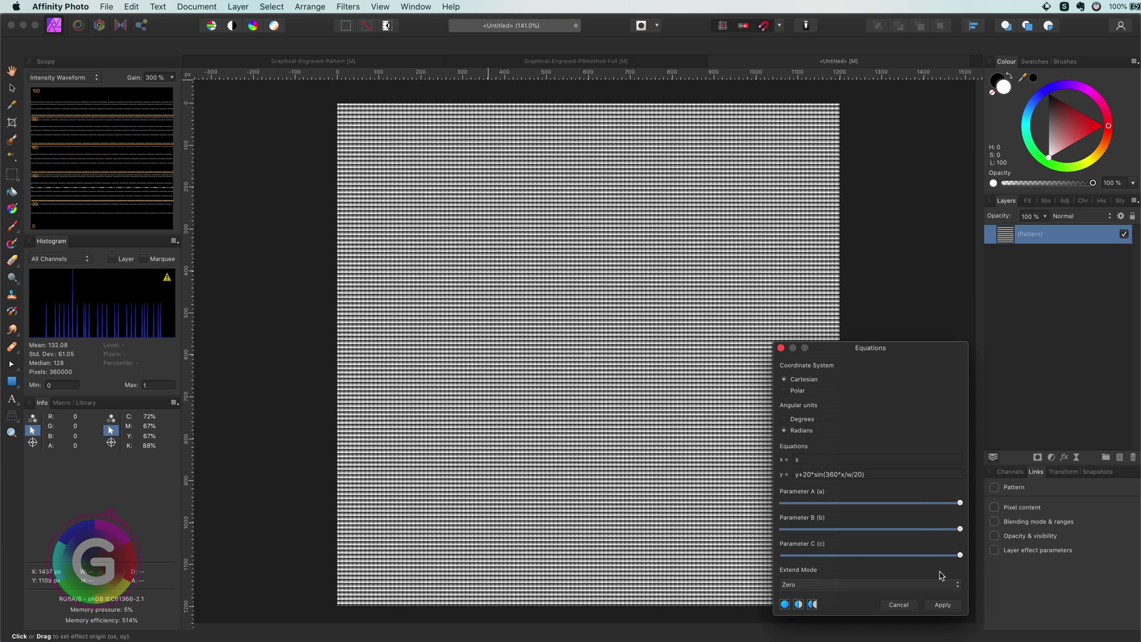
left_click(942, 605)
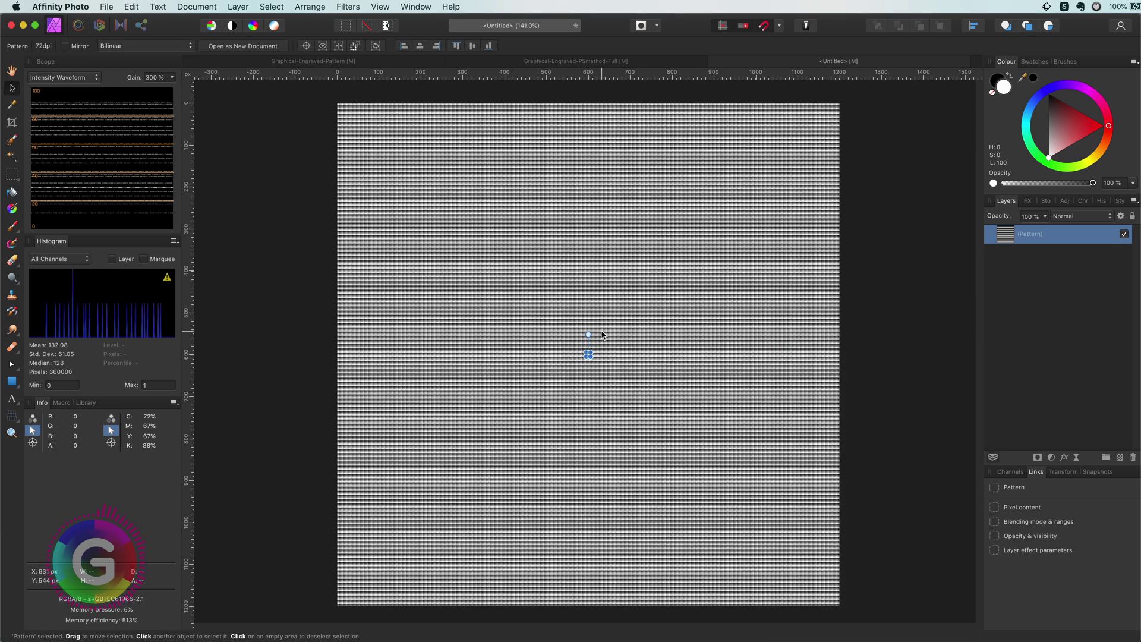
Step: Inspect the waves up close, undo the Equations distortion, and fit the canvas in view
scroll(591, 329, "up", 5)
scroll(592, 329, "up", 8)
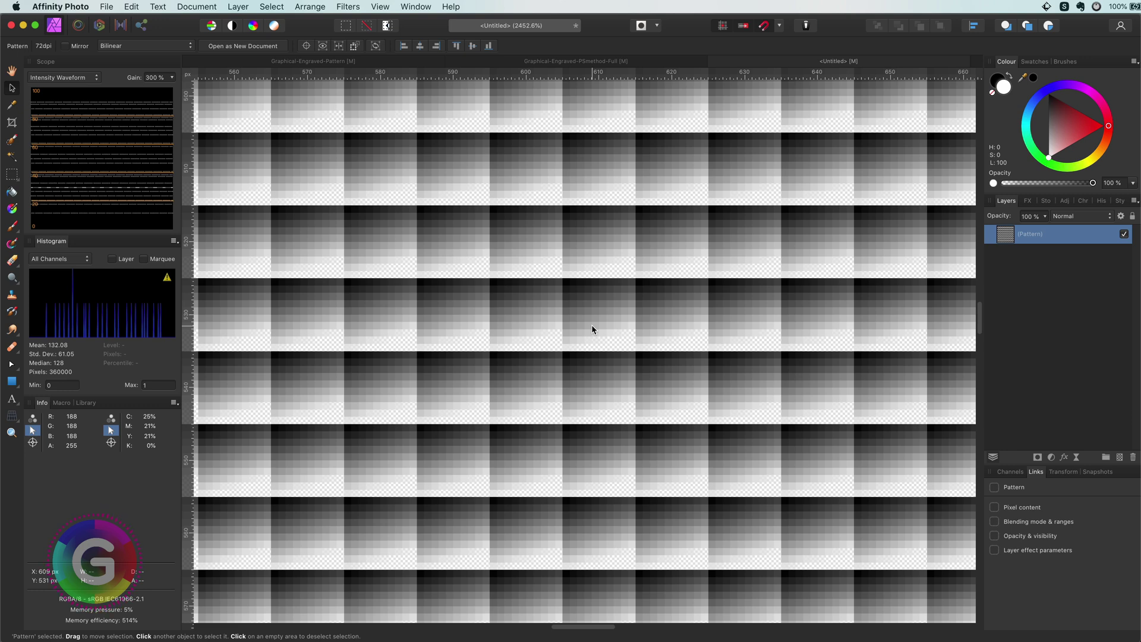
key("super+z")
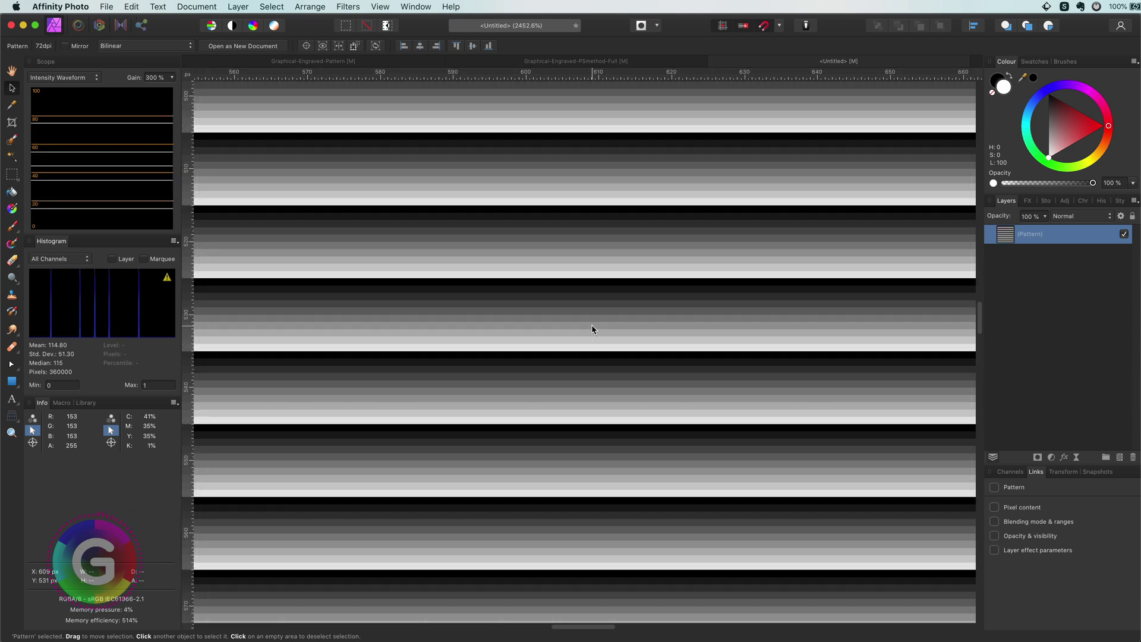
key("super+0")
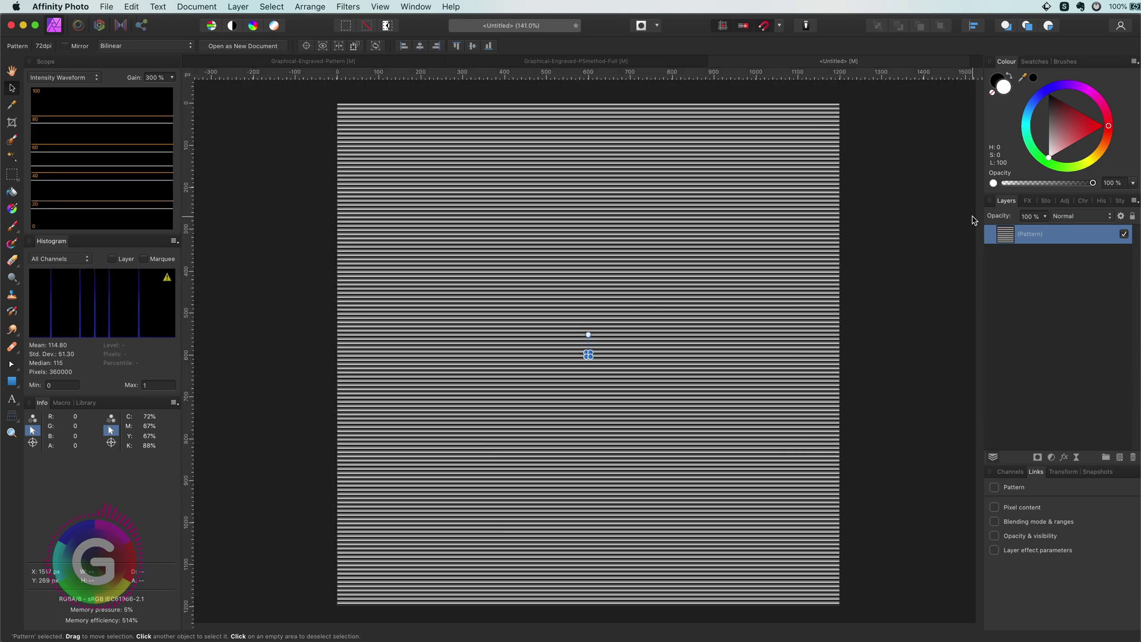
Step: Duplicate the Pattern layer and rasterise the top copy into a Pixel layer
right_click(1004, 236)
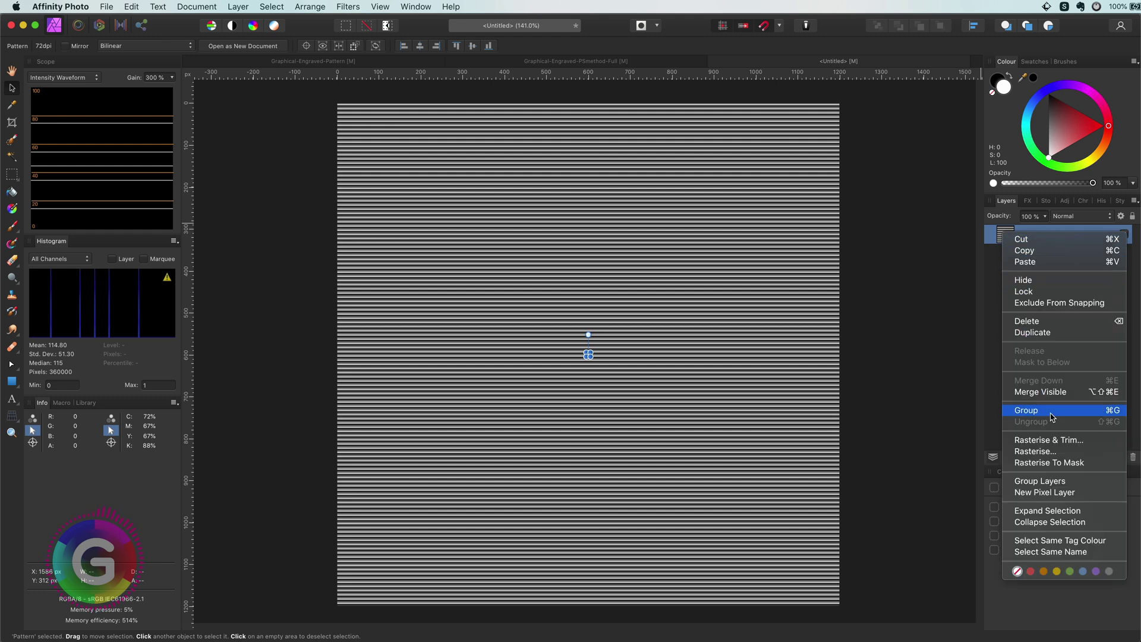
left_click(1038, 338)
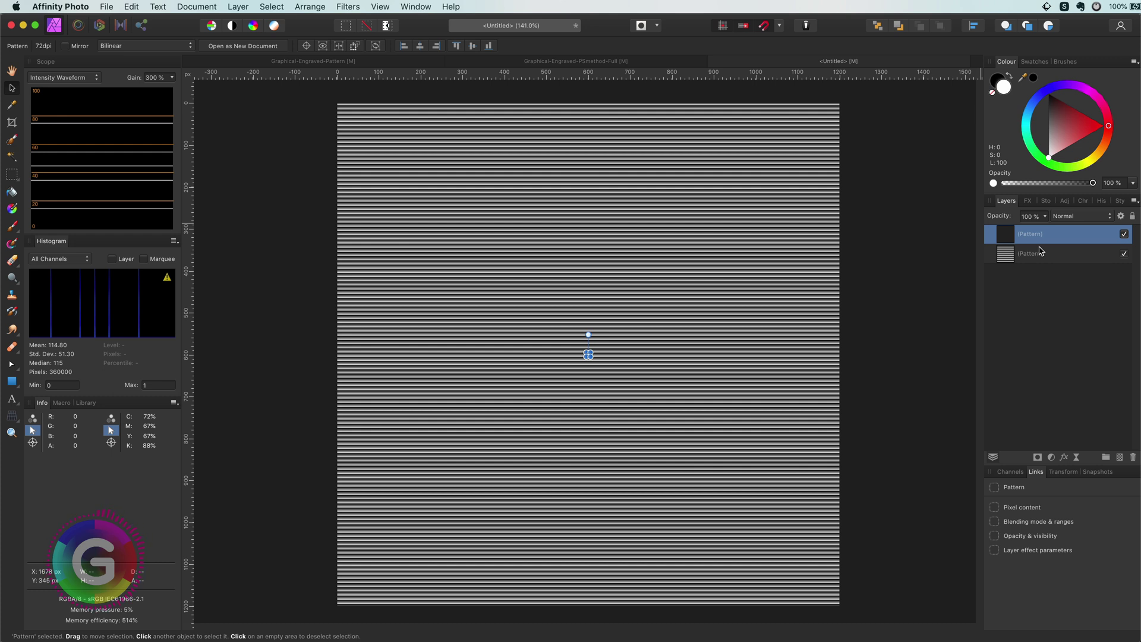
right_click(1009, 235)
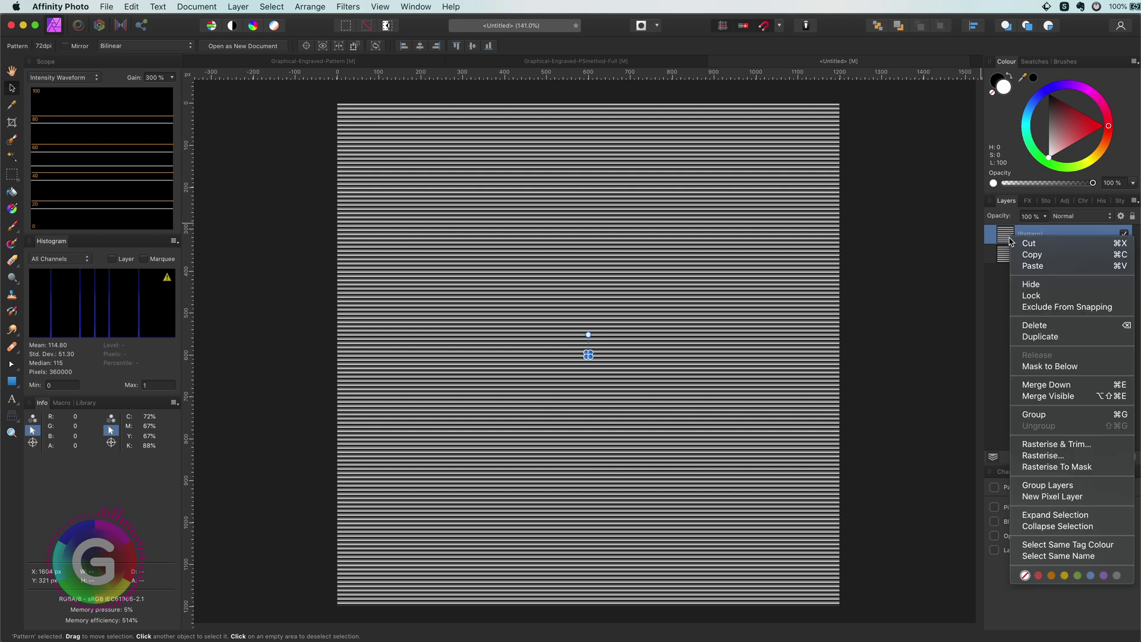
left_click(1050, 455)
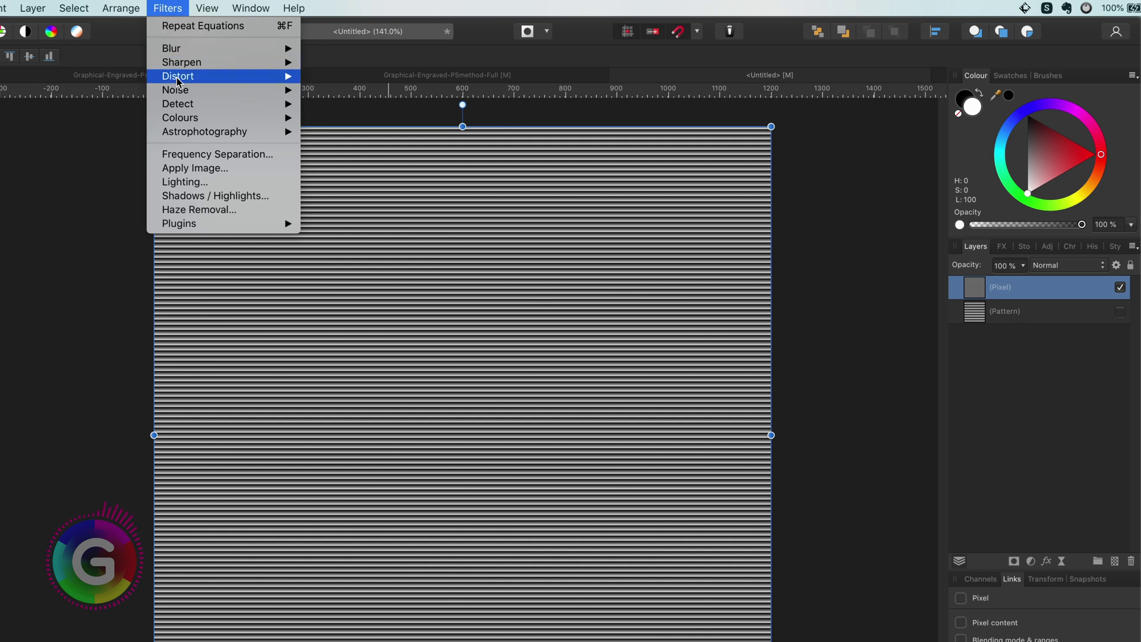
Step: Distort the Pixel layer with Equations y = y+20*sin(360*x/w/20) and zoom to check the waves
mouse_move(176, 77)
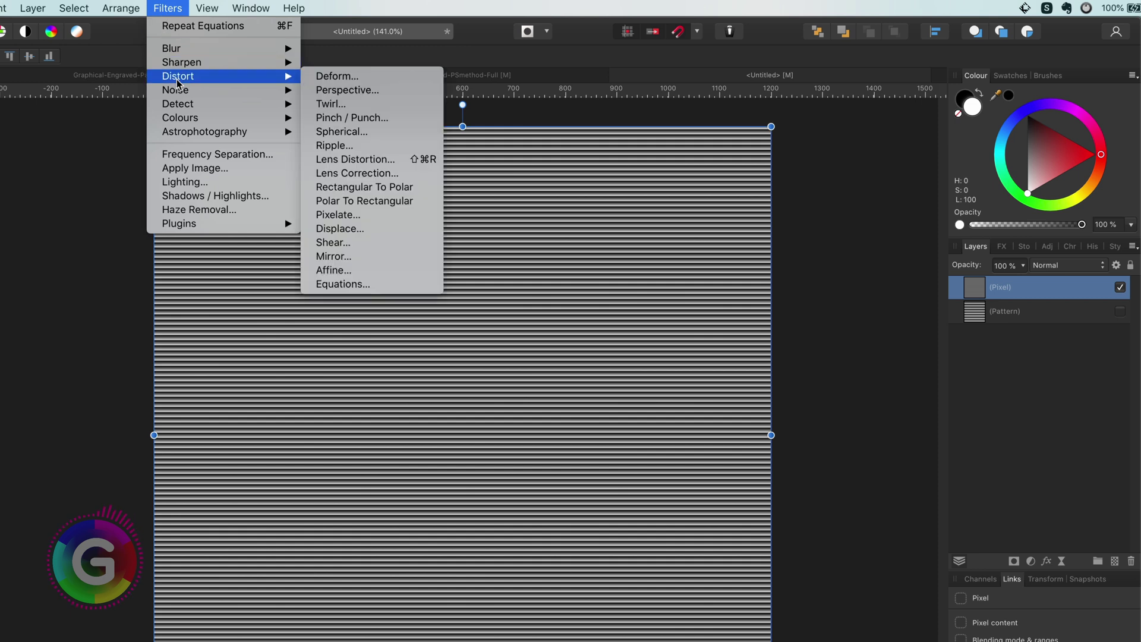
left_click(343, 282)
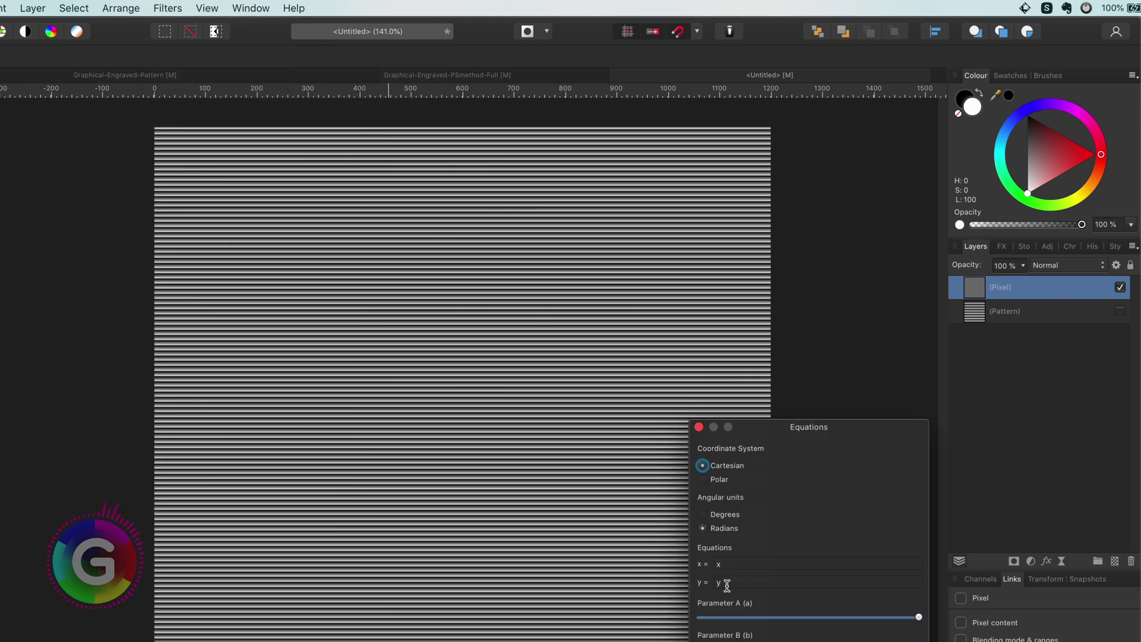
left_click_drag(727, 586, 710, 586)
type("y+20*sin(360*x/w/20)")
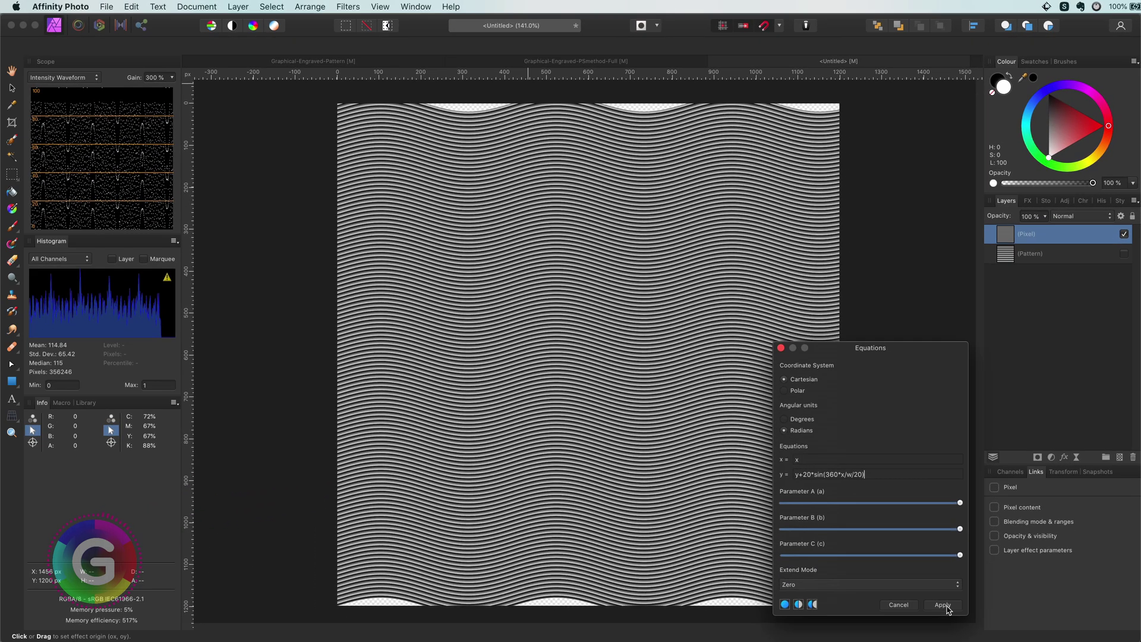
left_click(943, 605)
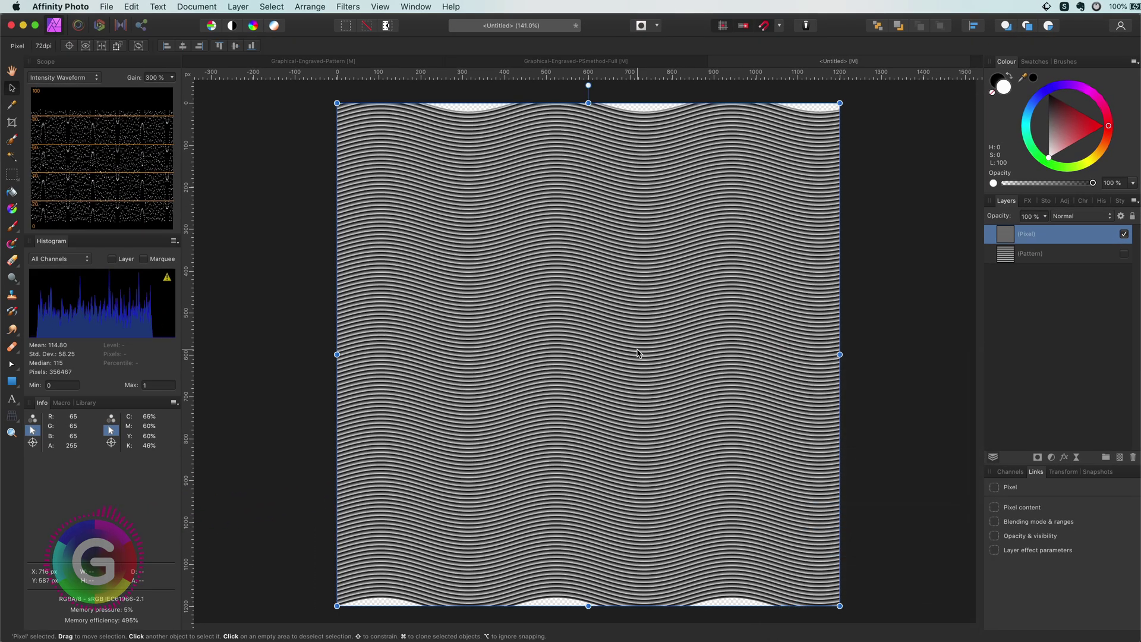
scroll(638, 353, "up", 10)
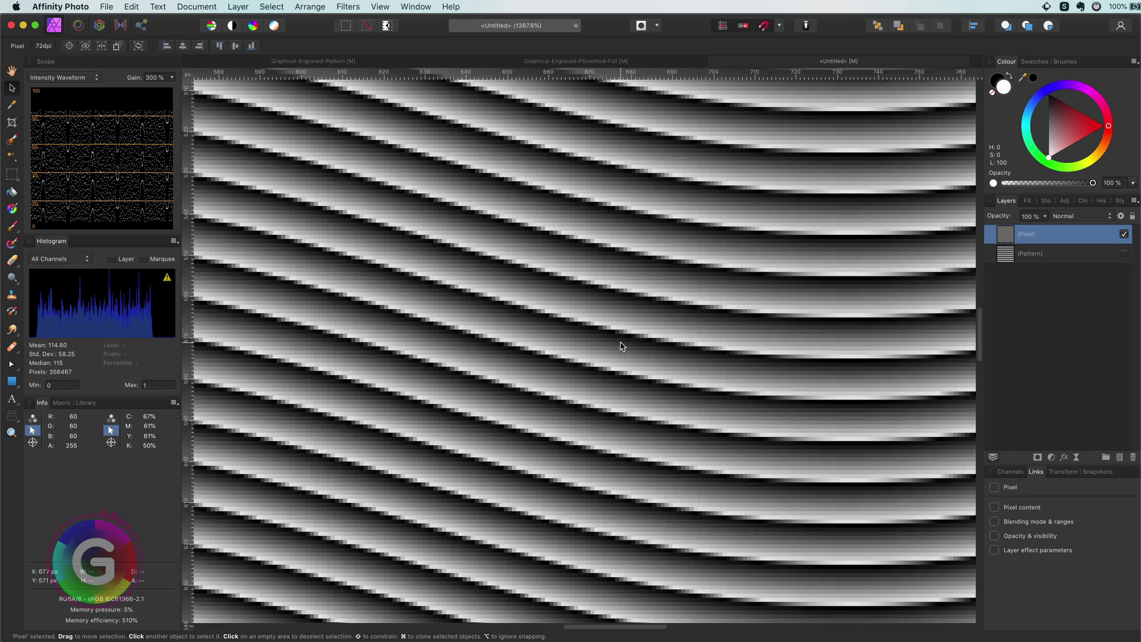
scroll(620, 346, "up", 2)
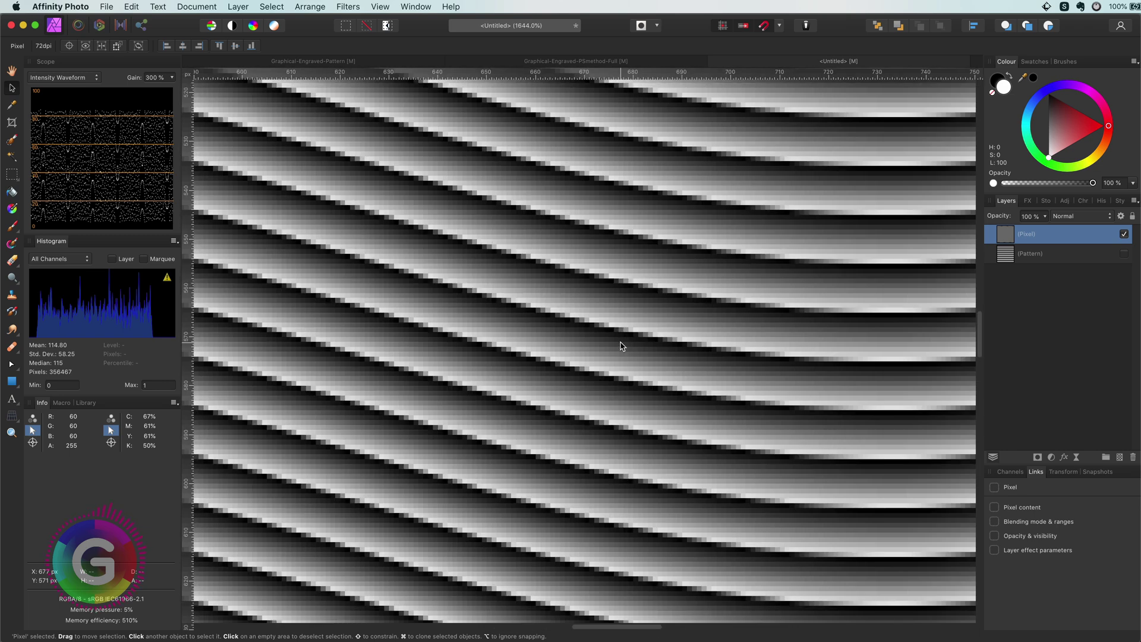
scroll(621, 346, "down", 15)
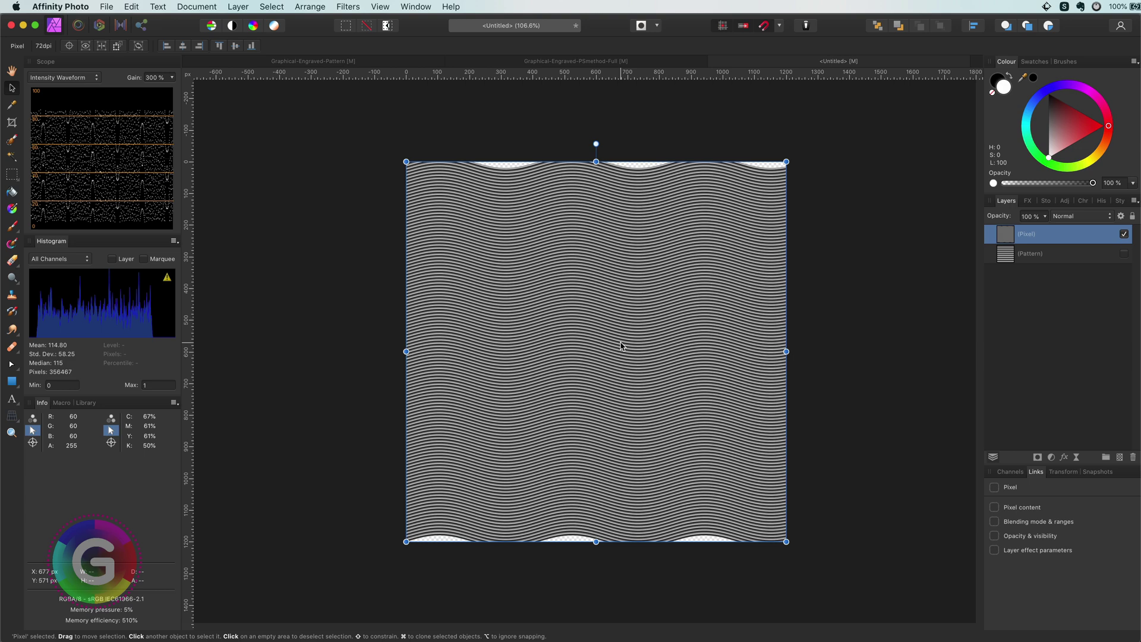
scroll(621, 346, "up", 5)
scroll(621, 346, "down", 1)
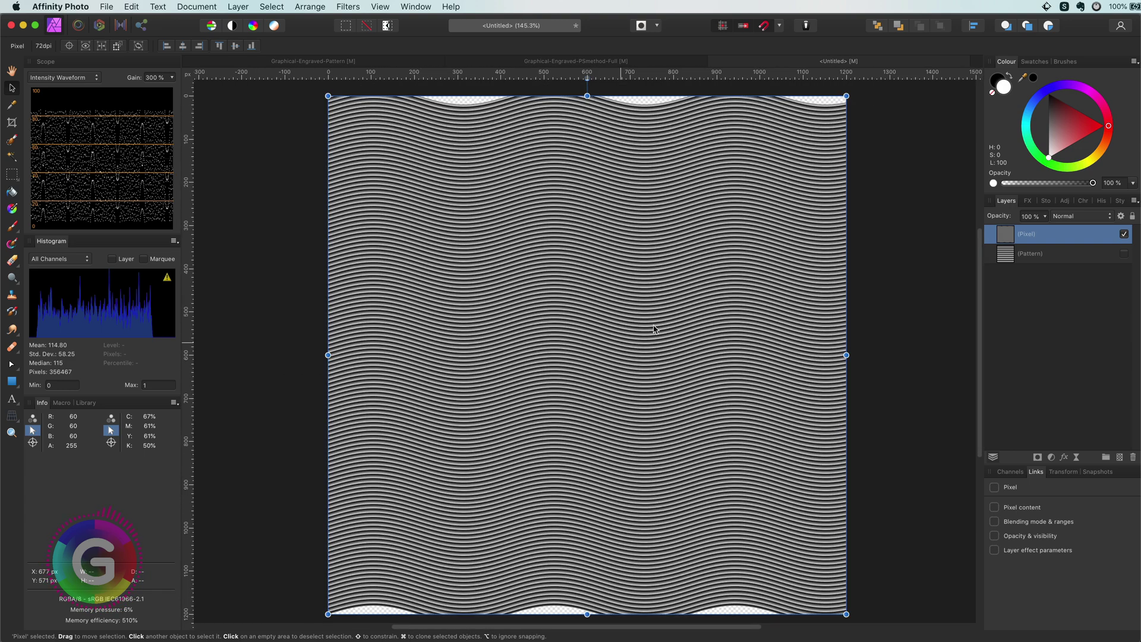
Step: Duplicate the wavy Pixel layer and add a mid-grey Fill layer on top
right_click(1012, 241)
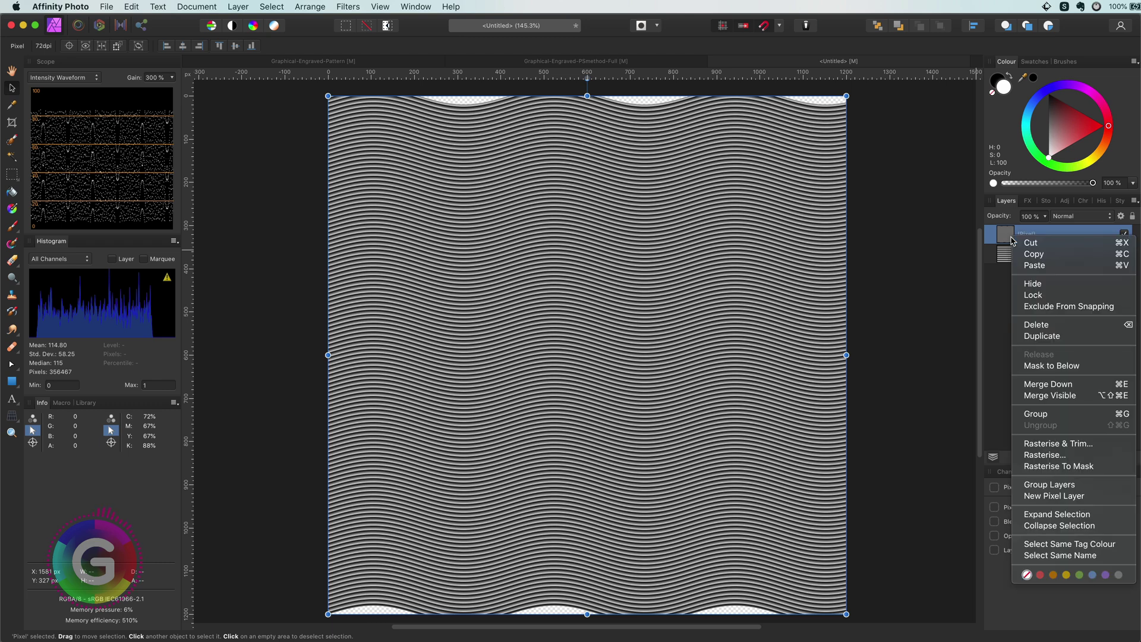
left_click(1048, 337)
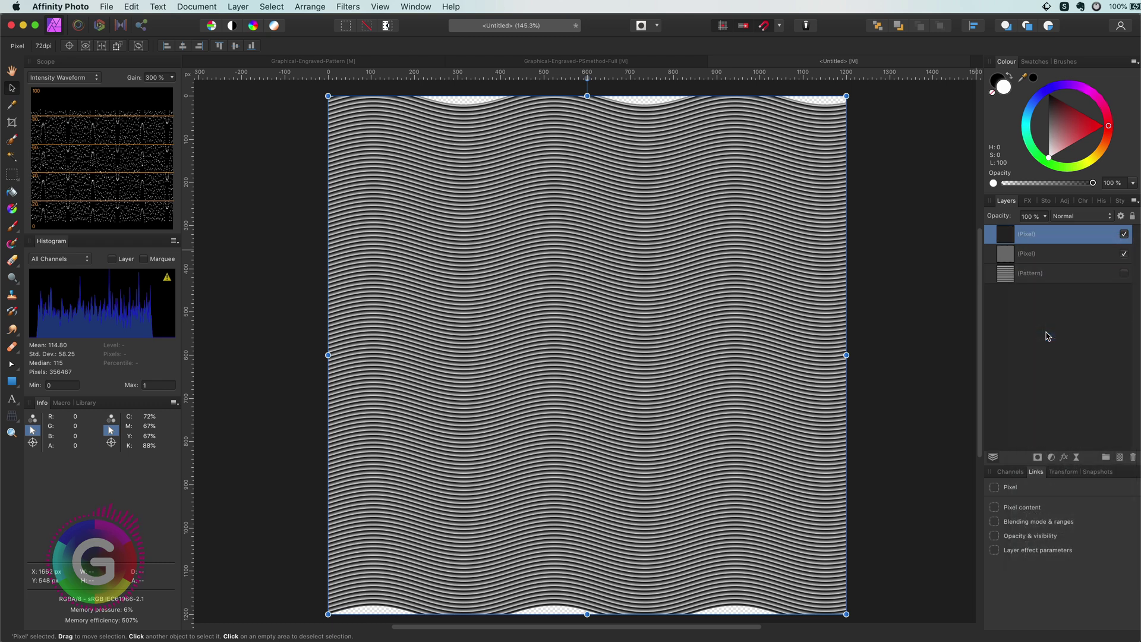
left_click(245, 7)
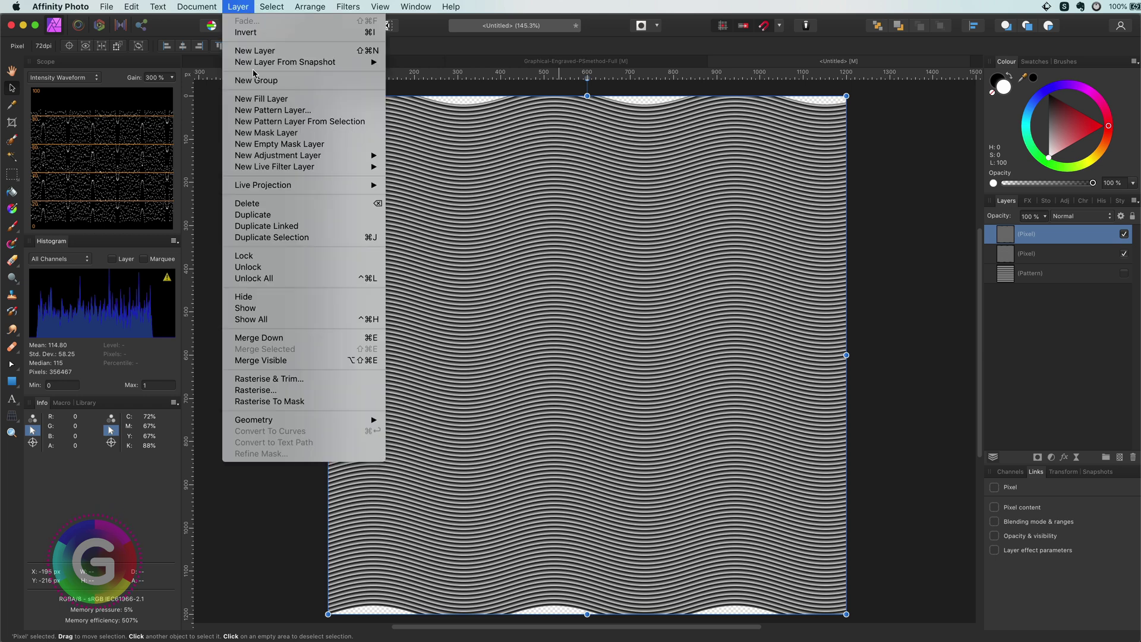
left_click(297, 100)
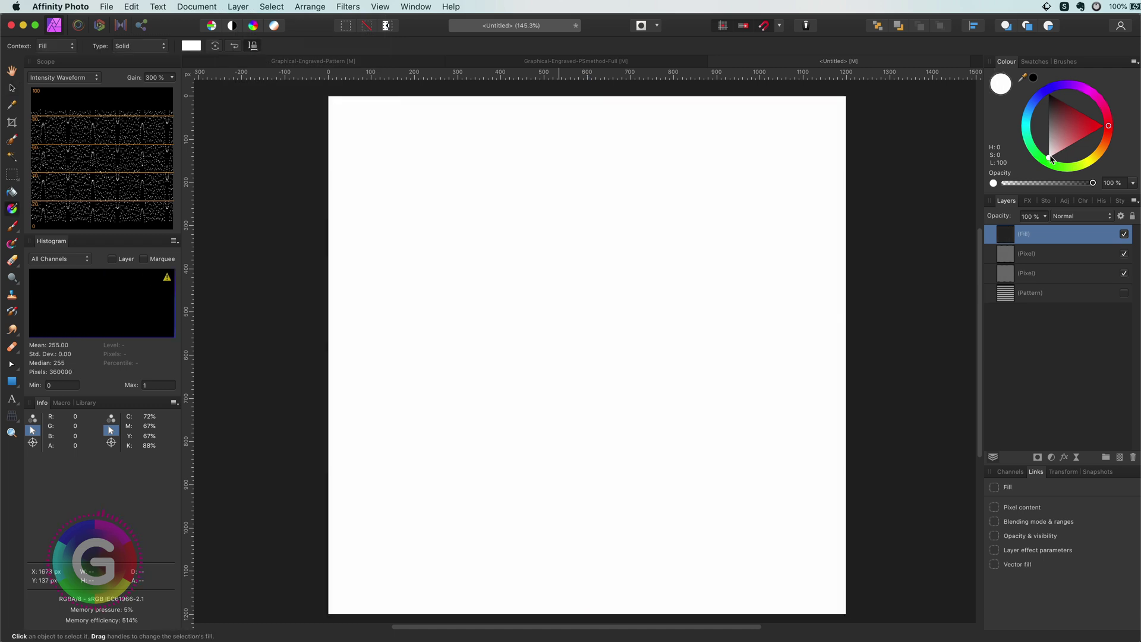
left_click_drag(1048, 155, 1046, 129)
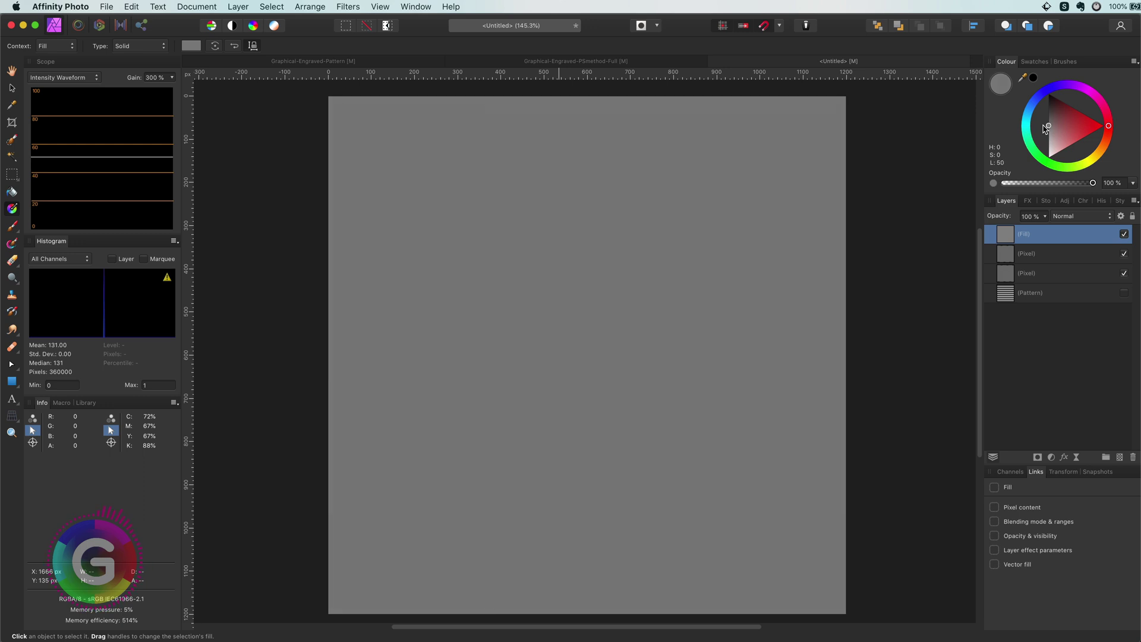
left_click(1010, 255)
Step: Rasterise the duplicate wave layer to a mask and nest it inside the grey Fill layer
right_click(1009, 255)
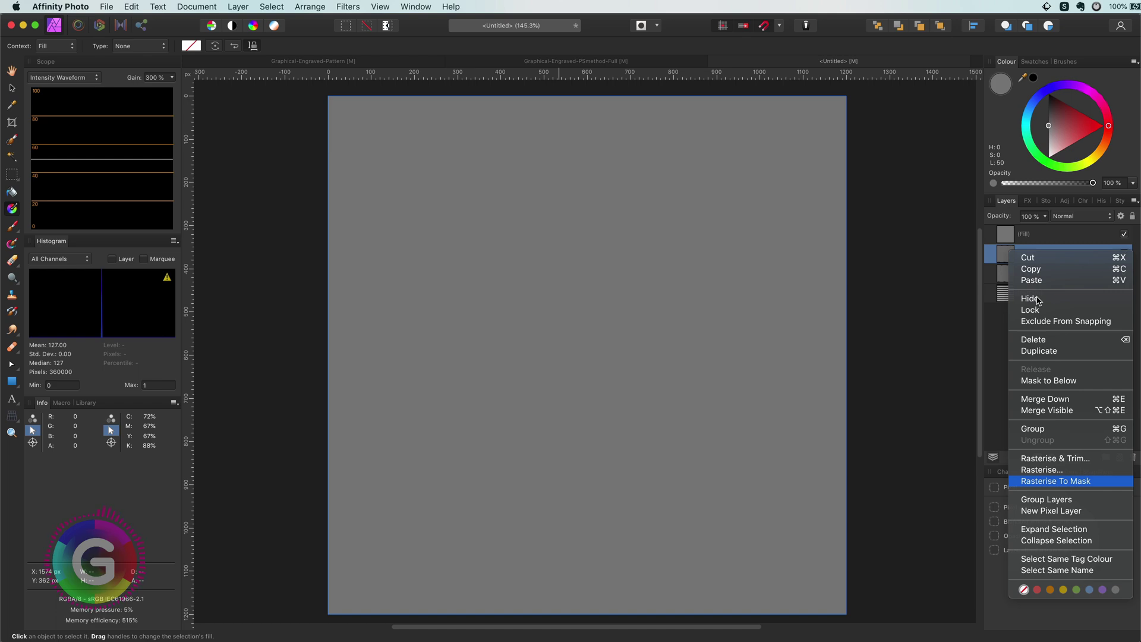
key("Return")
left_click_drag(1007, 253, 1006, 242)
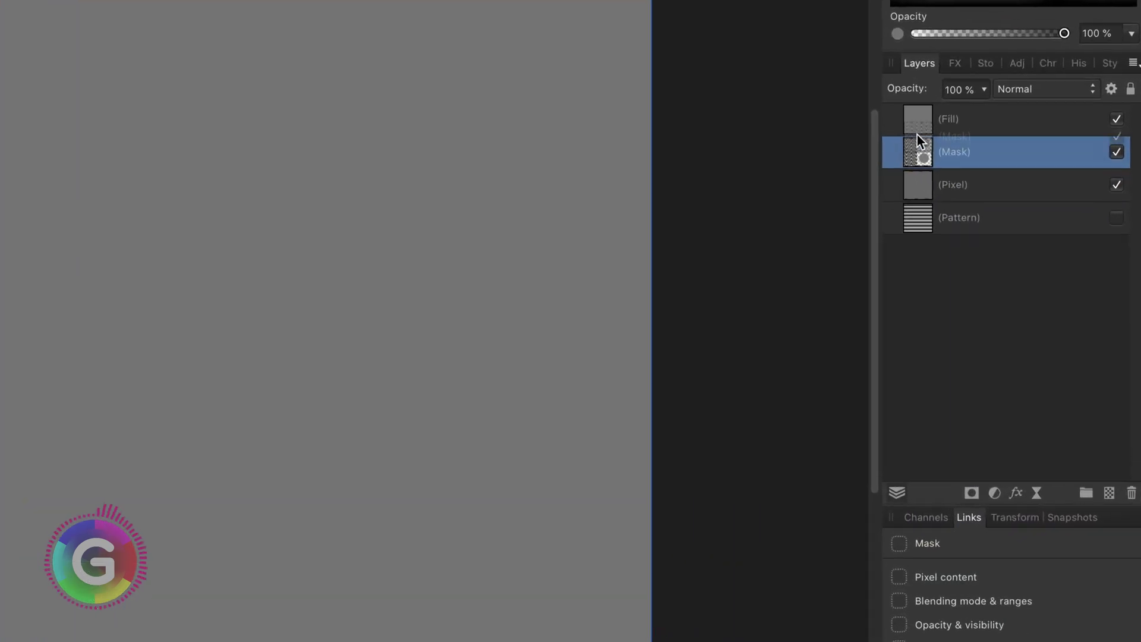
left_click_drag(918, 136, 915, 119)
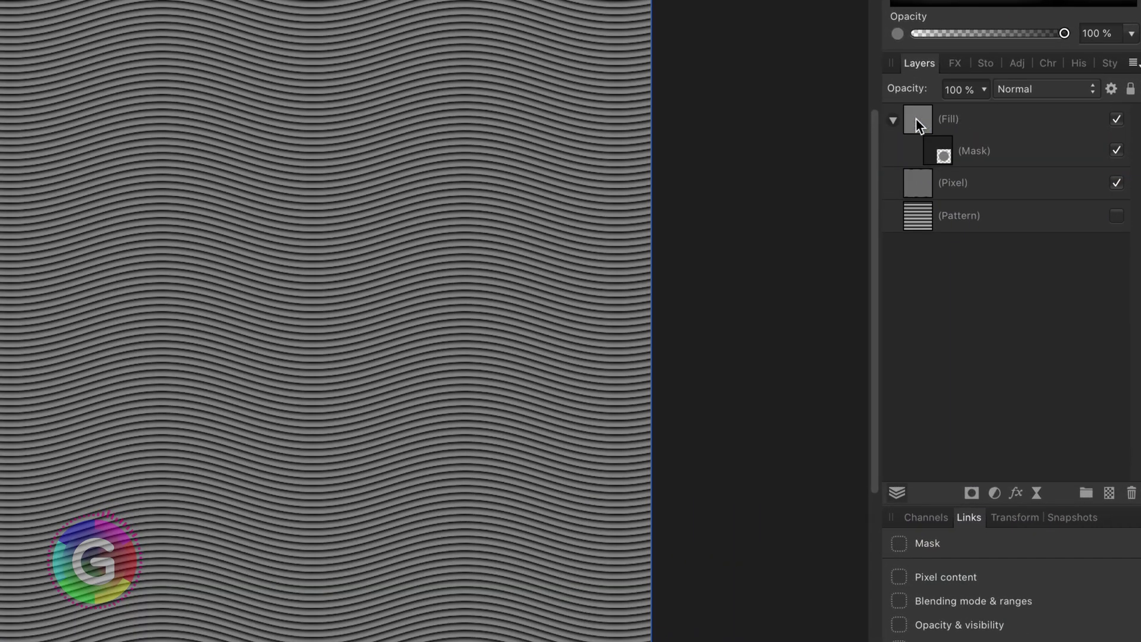
left_click(933, 144)
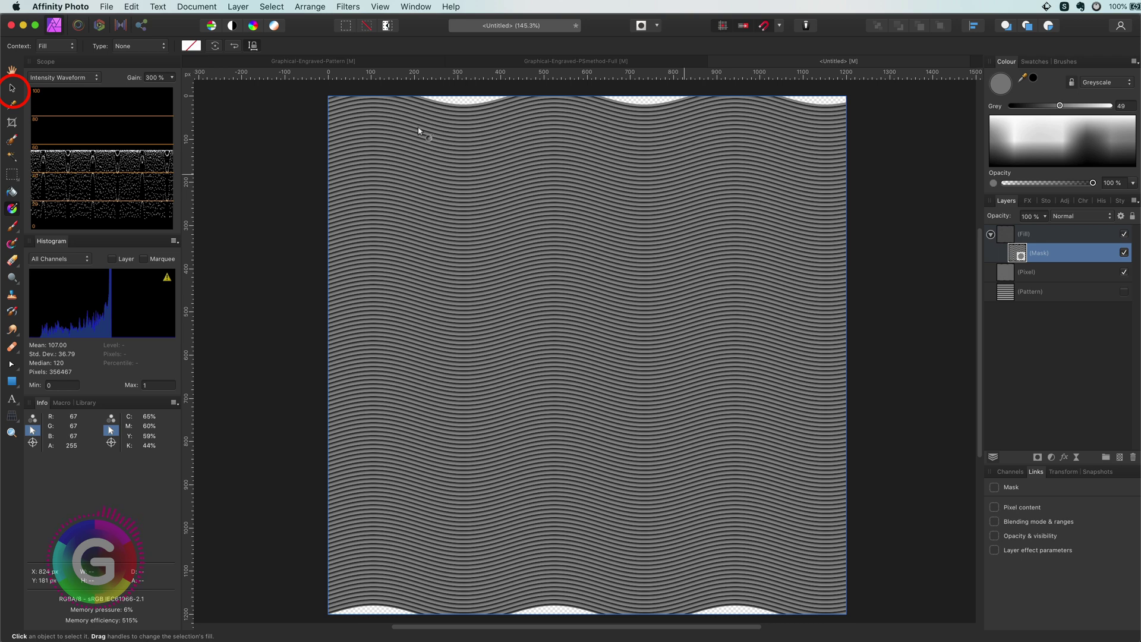
Step: Rotate the nested wave mask to 75° with the Move Tool for a woven grid
key("v")
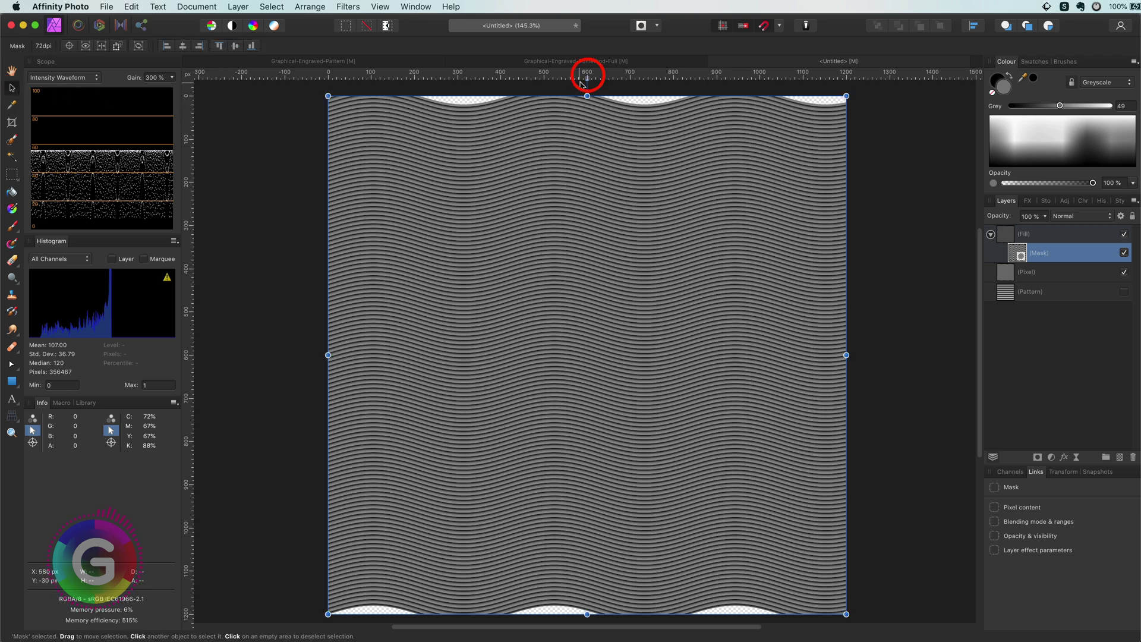
left_click_drag(587, 77, 309, 356)
scroll(556, 319, "up", 10)
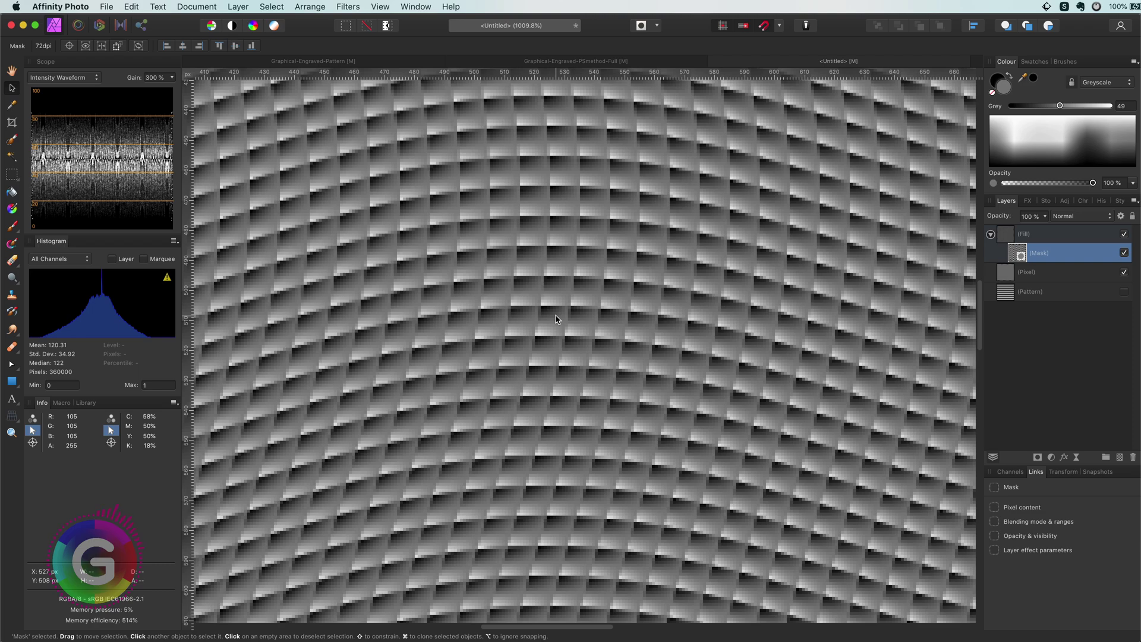
Step: Lower the masked grey Fill layer above the wavy Pixel layer to 90% opacity
key("super+0")
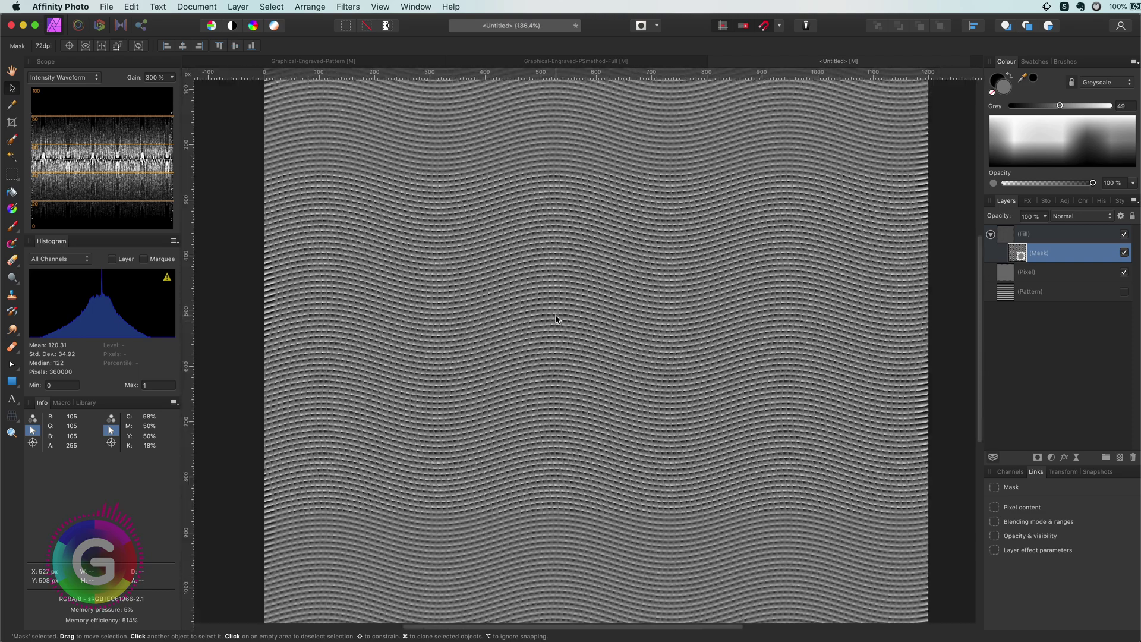
scroll(555, 319, "up", 2)
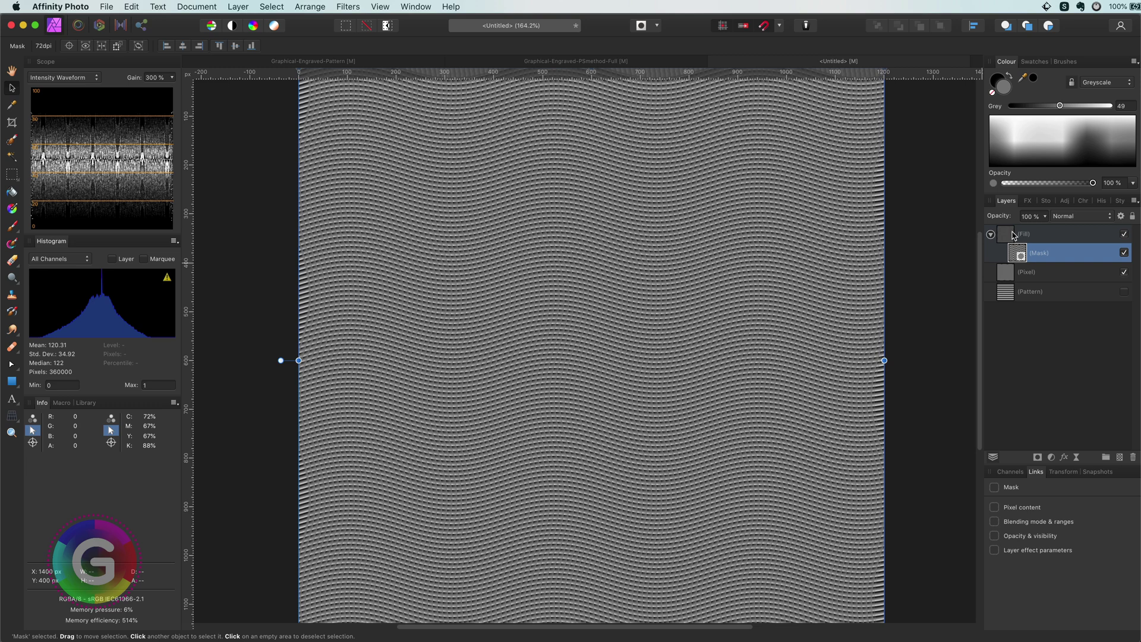
left_click(991, 234)
left_click(1013, 236)
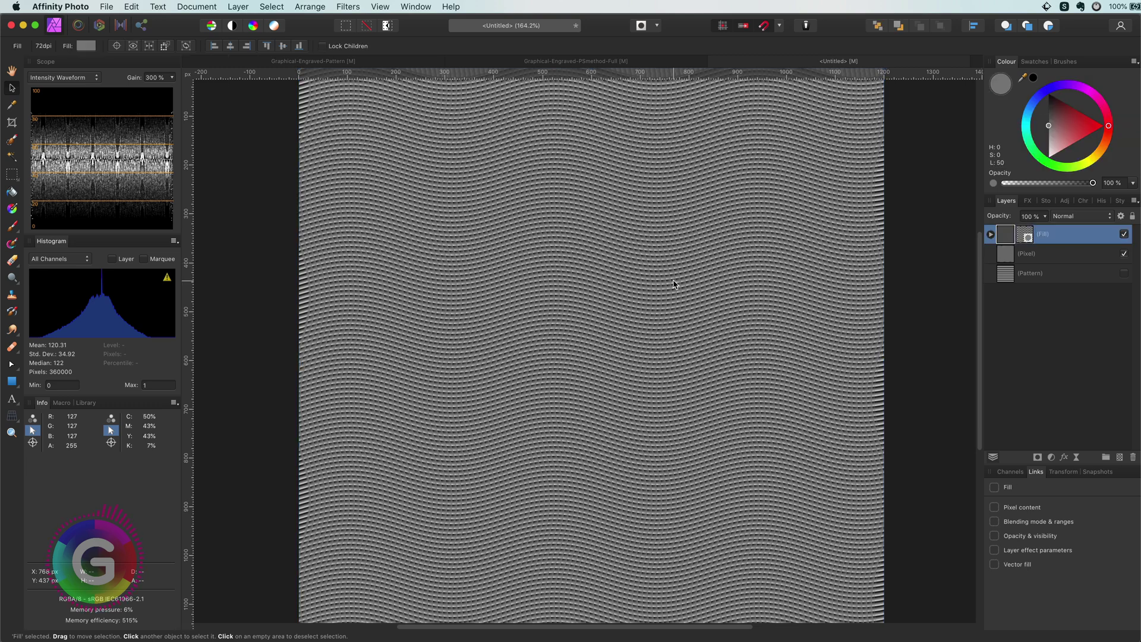
scroll(674, 284, "up", 4)
scroll(674, 284, "up", 8)
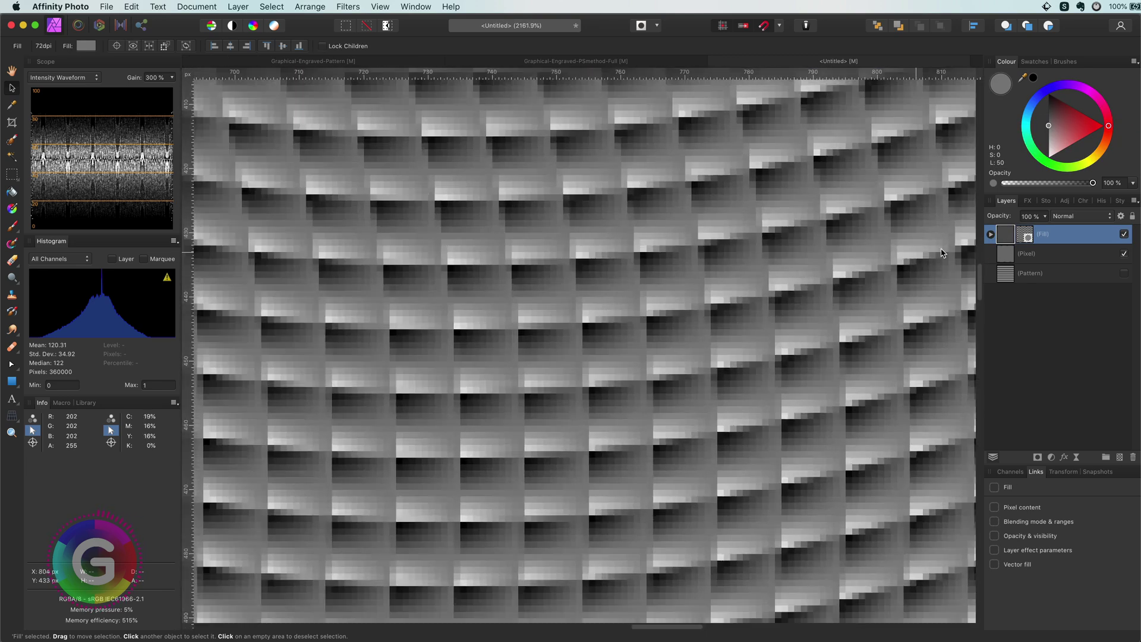
mouse_move(1003, 221)
left_mouse_down()
mouse_move(990, 222)
mouse_move(1001, 222)
left_mouse_up()
key("super+0")
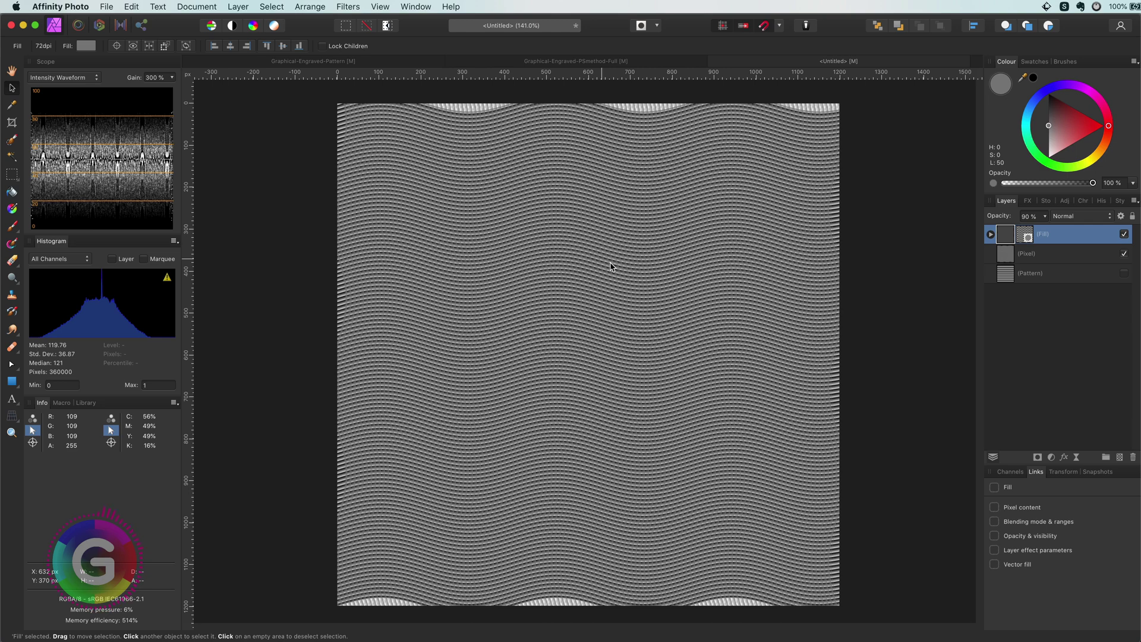
Step: Group the Fill and Pixel layers, then paste the two flowing texture images above the Group
left_click(1005, 263, "shift")
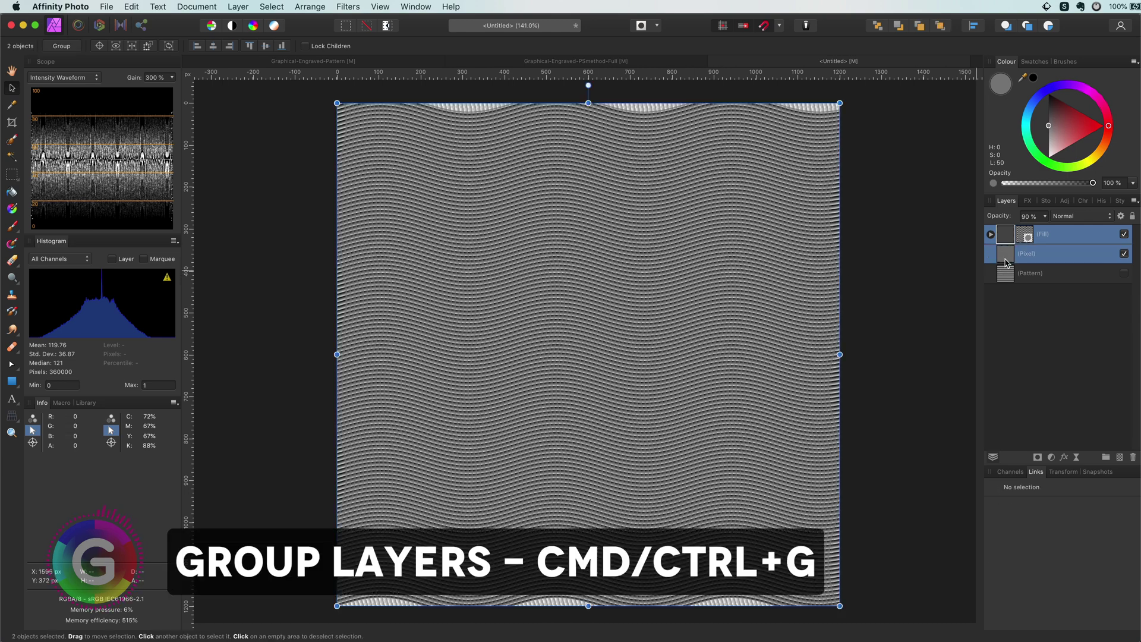
key("super+g")
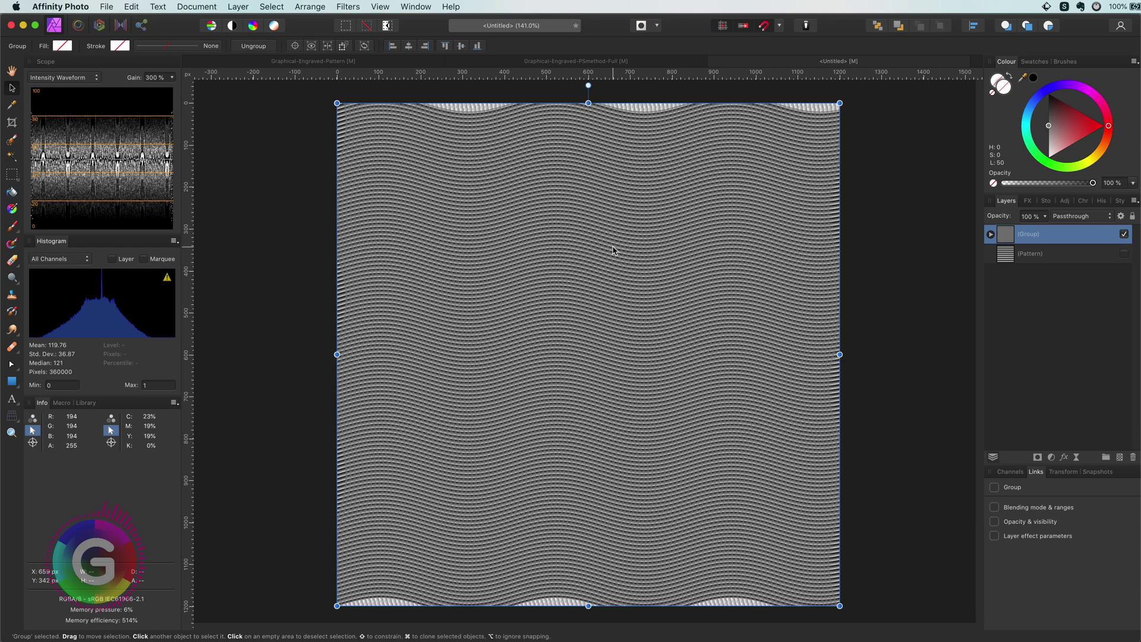
left_click(992, 234)
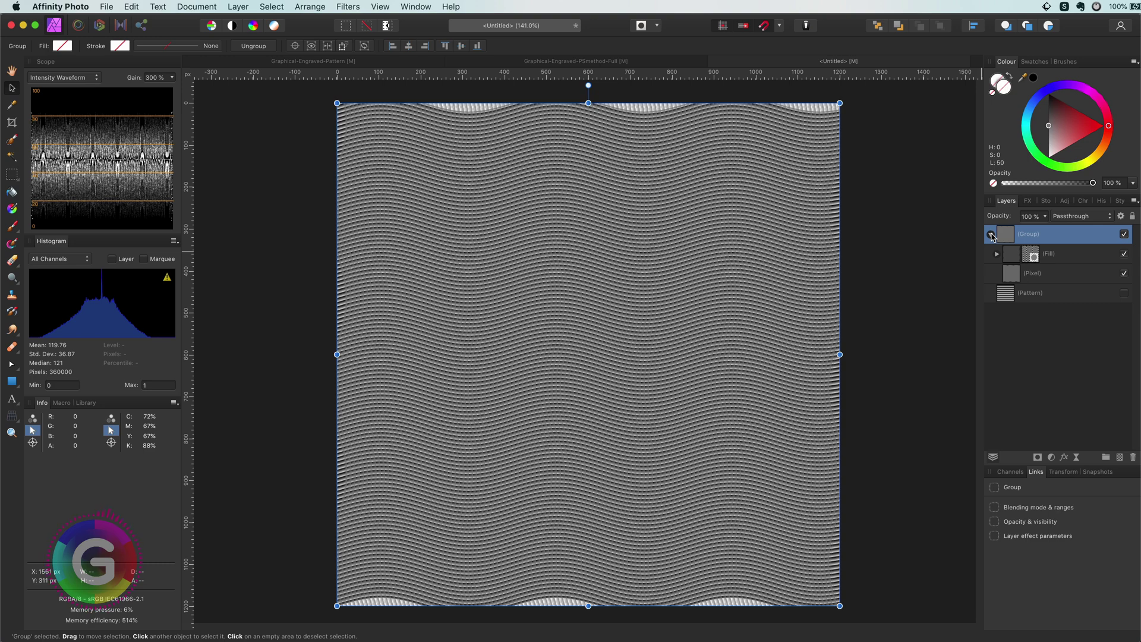
key("super+v")
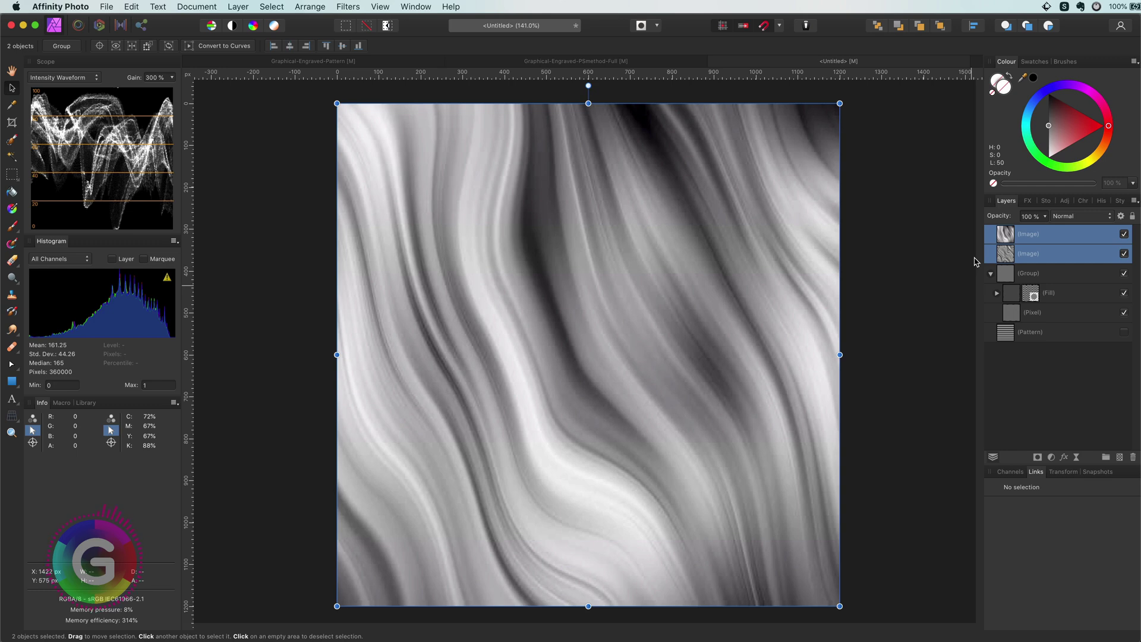
Step: Move both texture images below the Group and add a Displace live filter to it
mouse_move(1006, 238)
left_mouse_down()
mouse_move(1005, 332)
mouse_move(971, 333)
mouse_move(989, 327)
left_mouse_up()
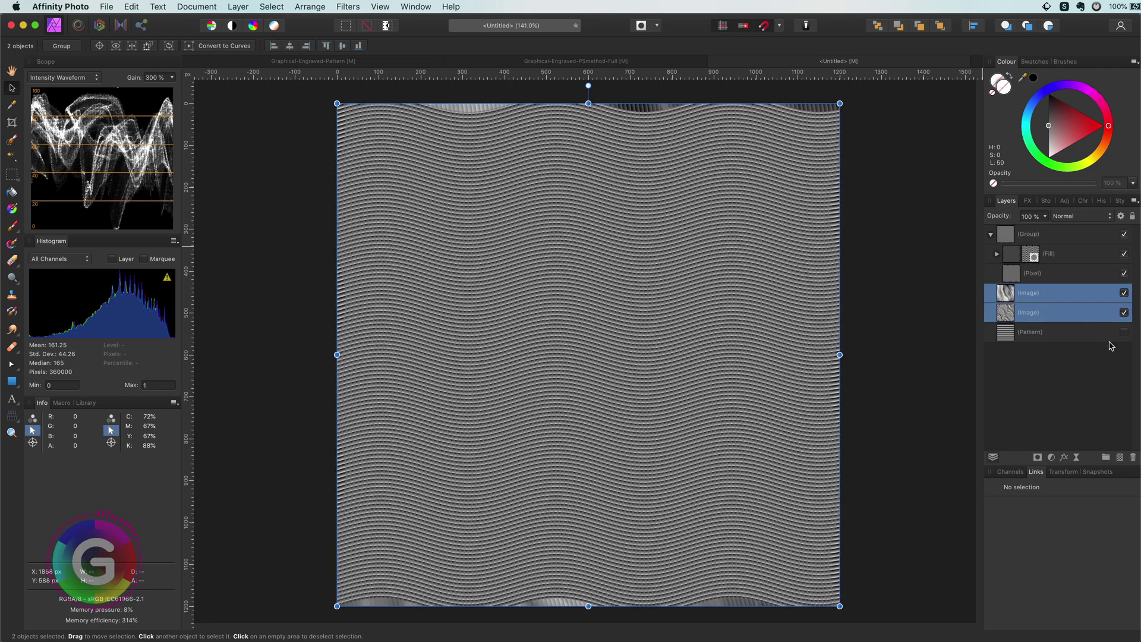
left_click(1004, 237)
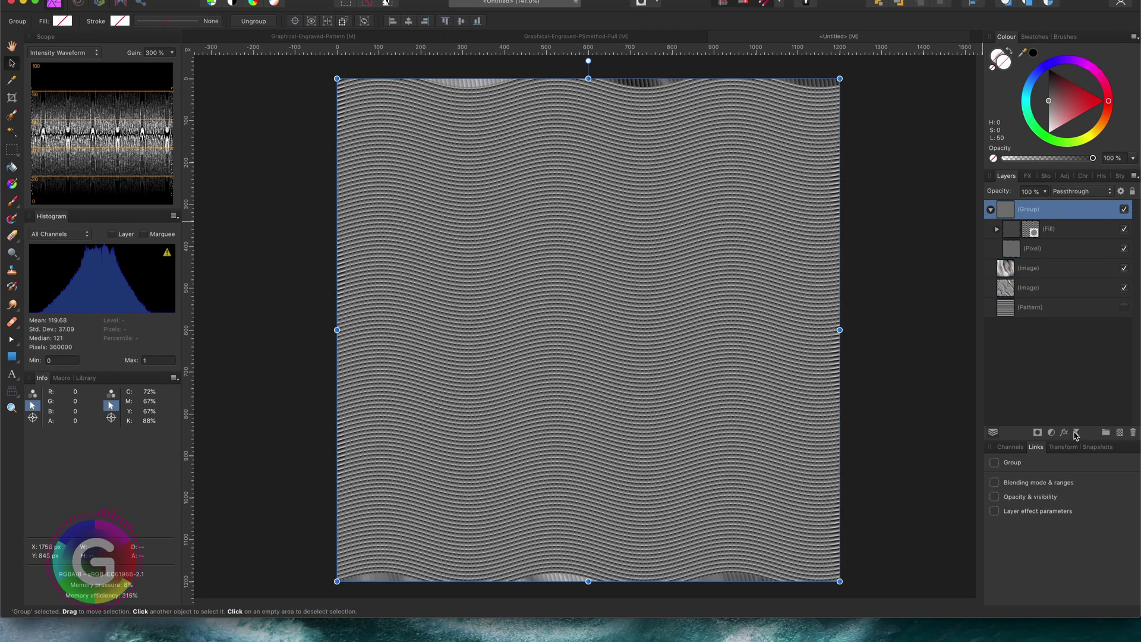
left_click(1076, 458)
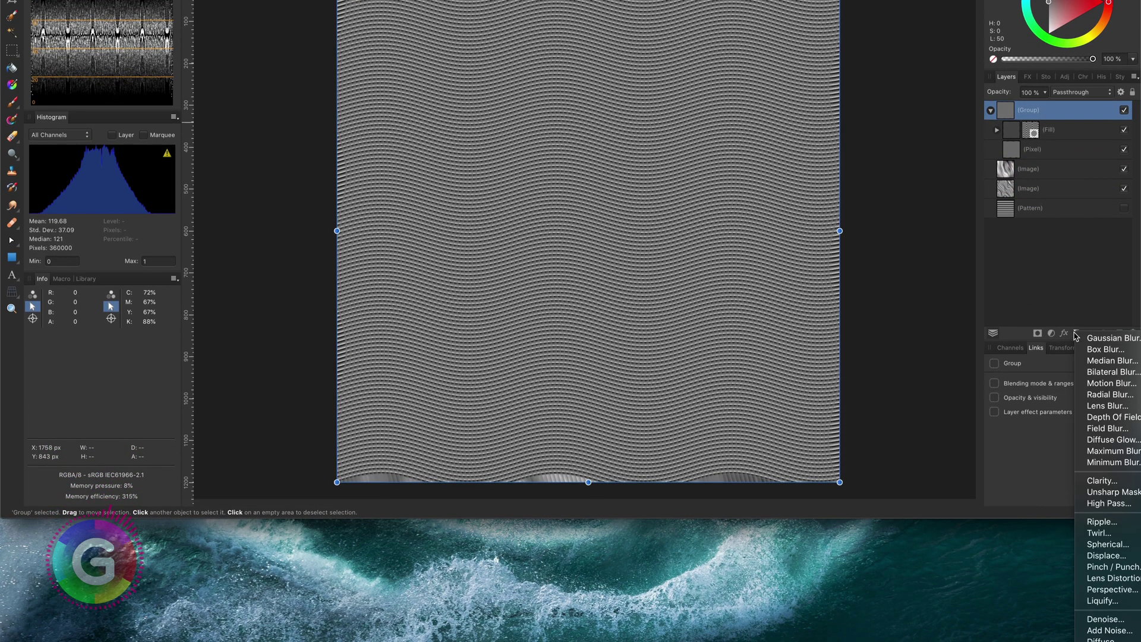
left_click(1039, 264)
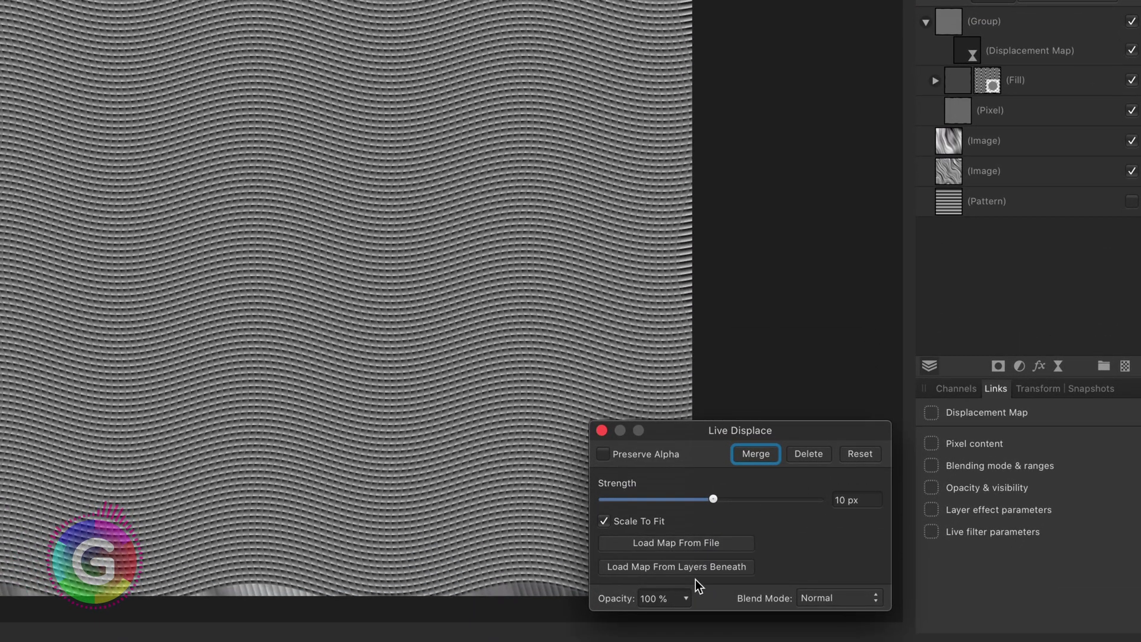
Step: Load the displacement map from the layers beneath and set Strength to 7 px
left_click(697, 573)
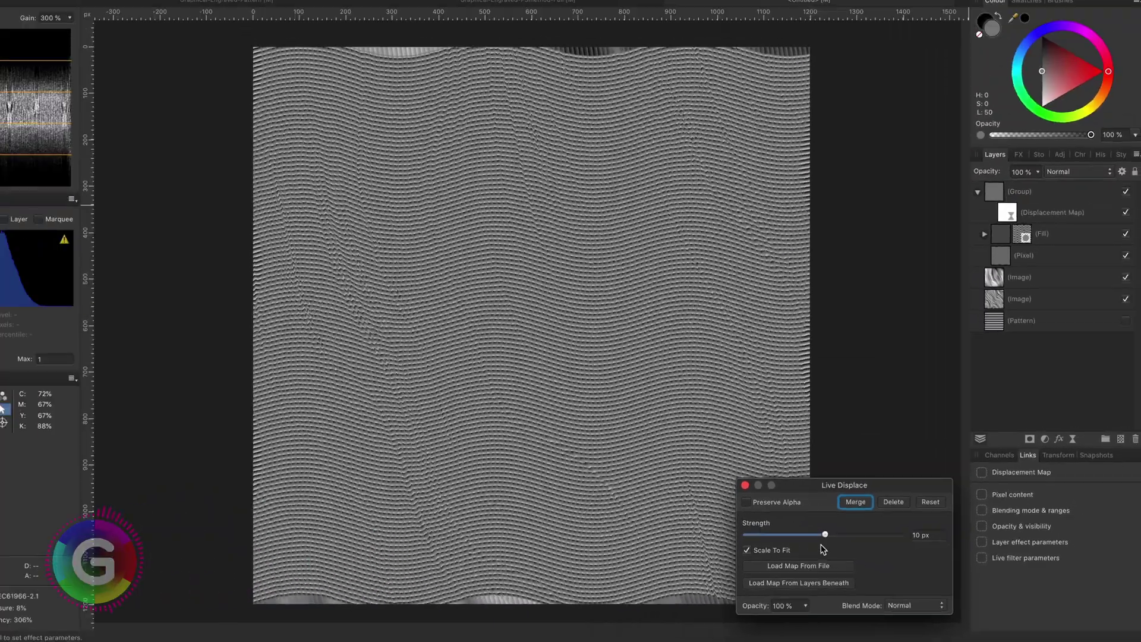
left_click_drag(825, 536, 851, 546)
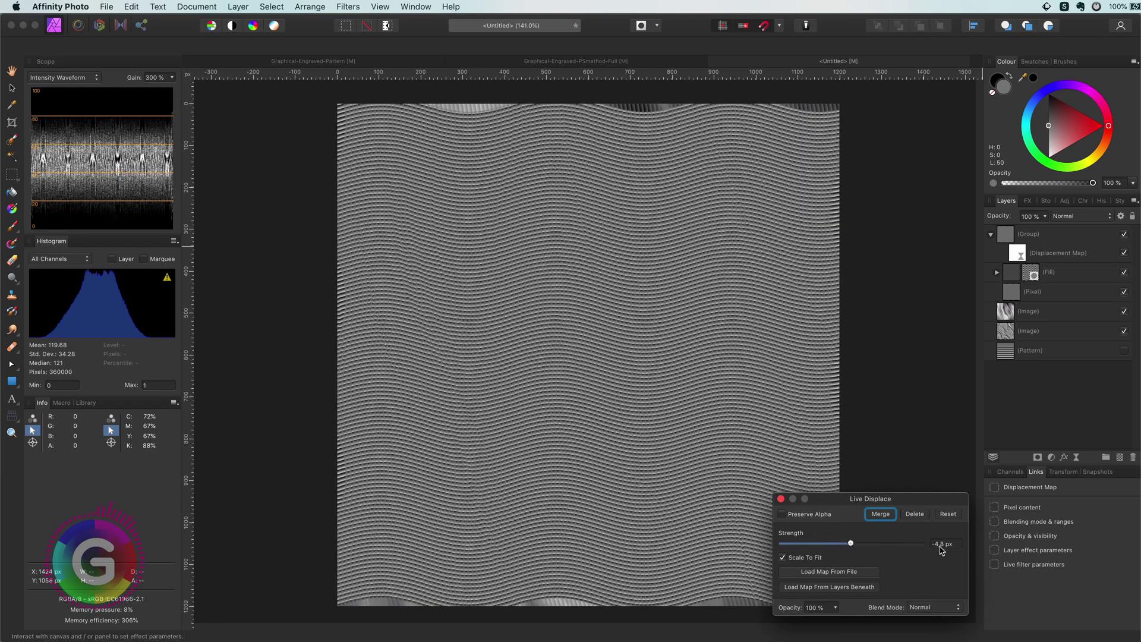
scroll(662, 476, "up", 2)
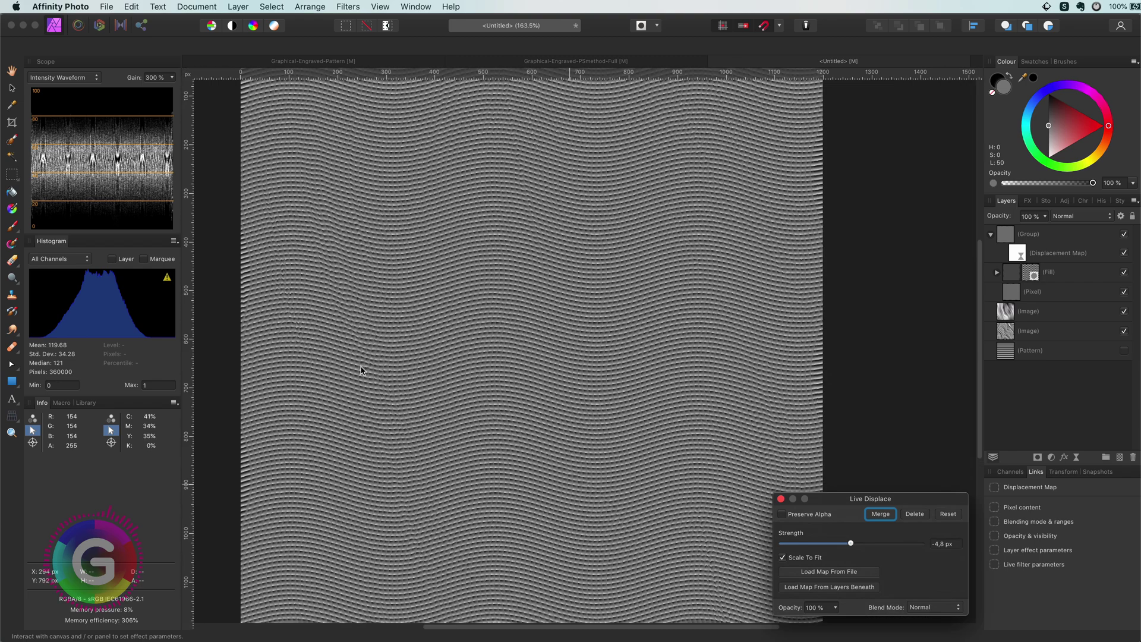
scroll(595, 416, "up", 3)
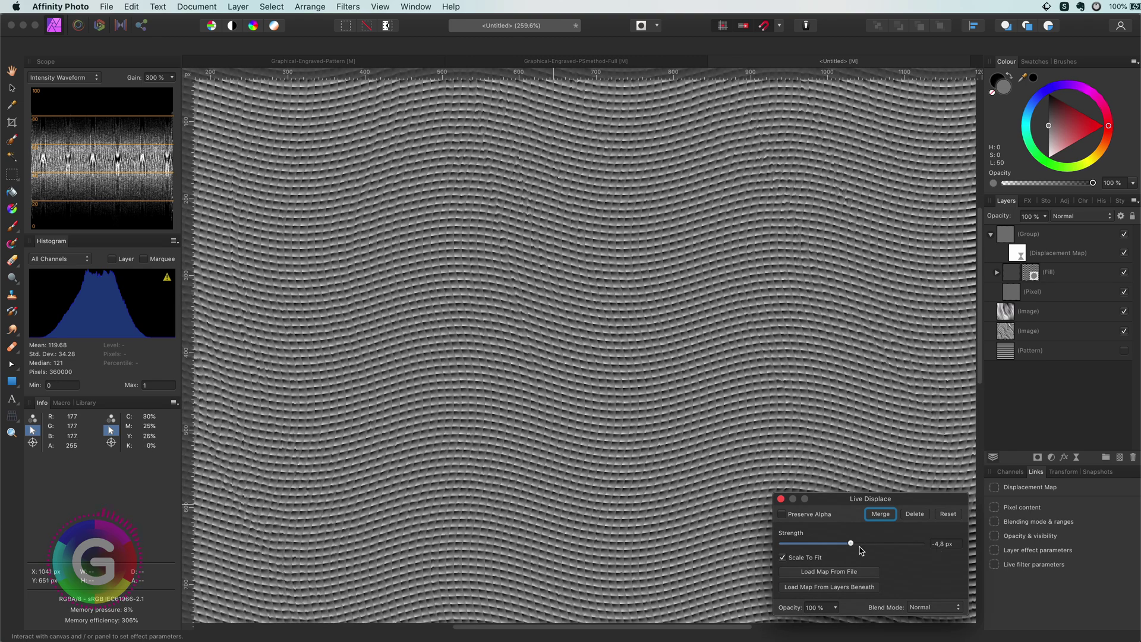
left_click(944, 544)
type("7")
key("Return")
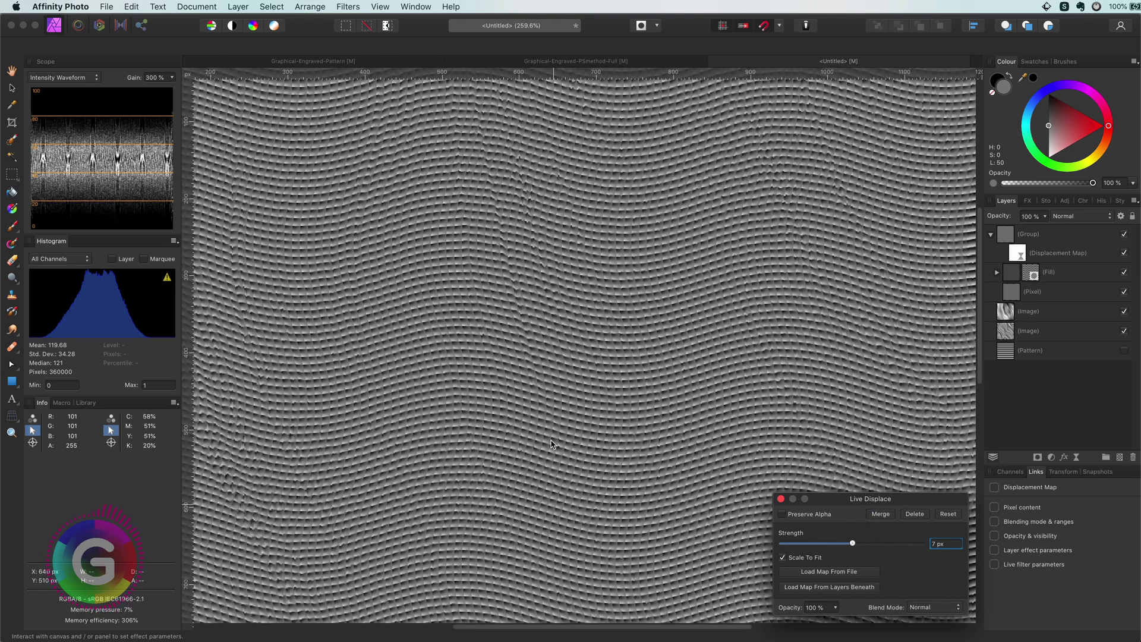
scroll(582, 309, "up", 3)
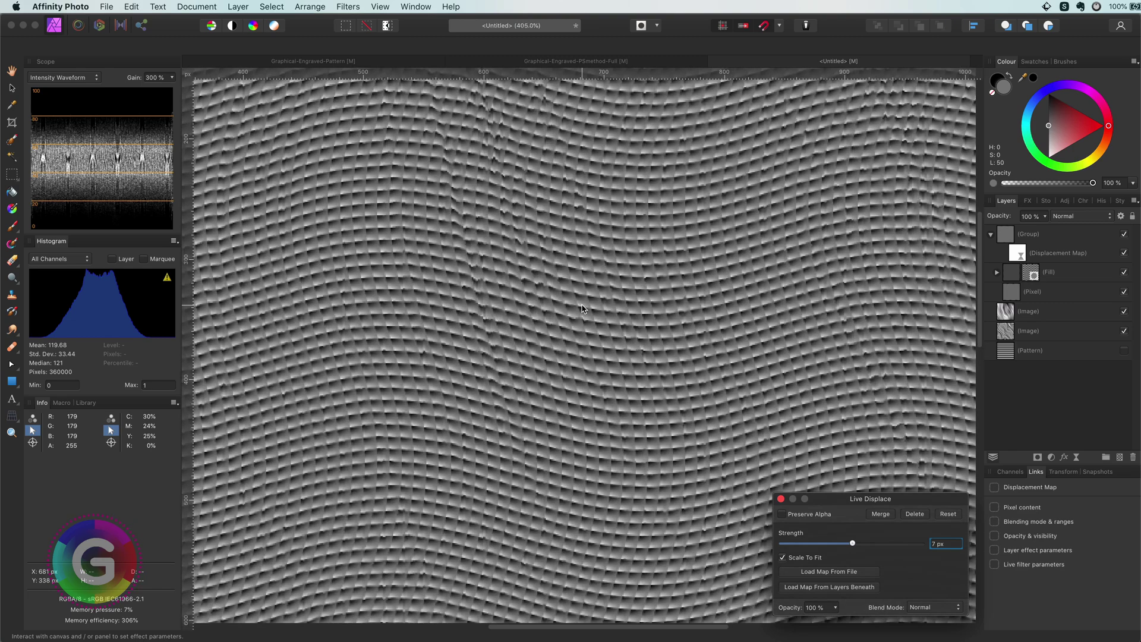
scroll(585, 312, "down", 5)
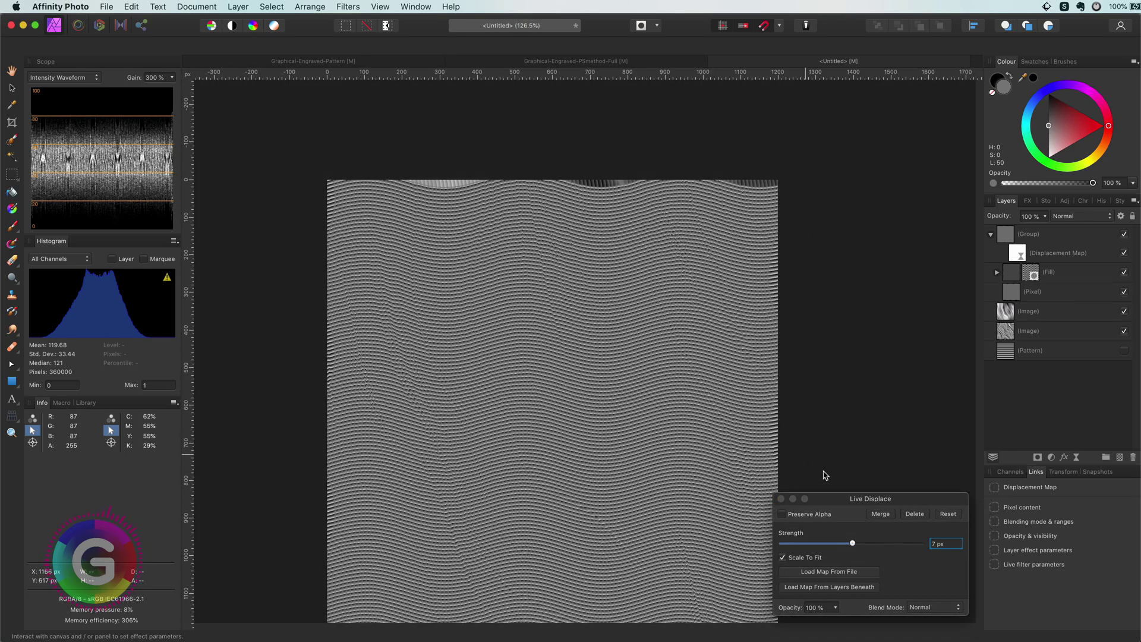
left_click(782, 499)
key("super+0")
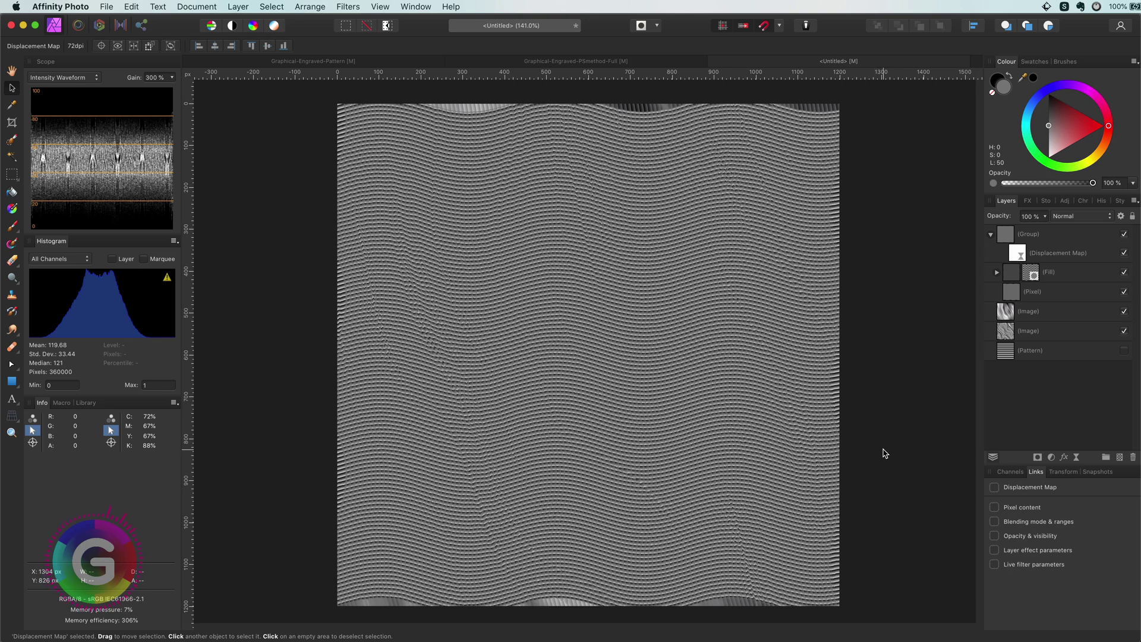
Step: Paste the portrait photo and place it beneath the pattern Group
left_click(1011, 238)
key("super+v")
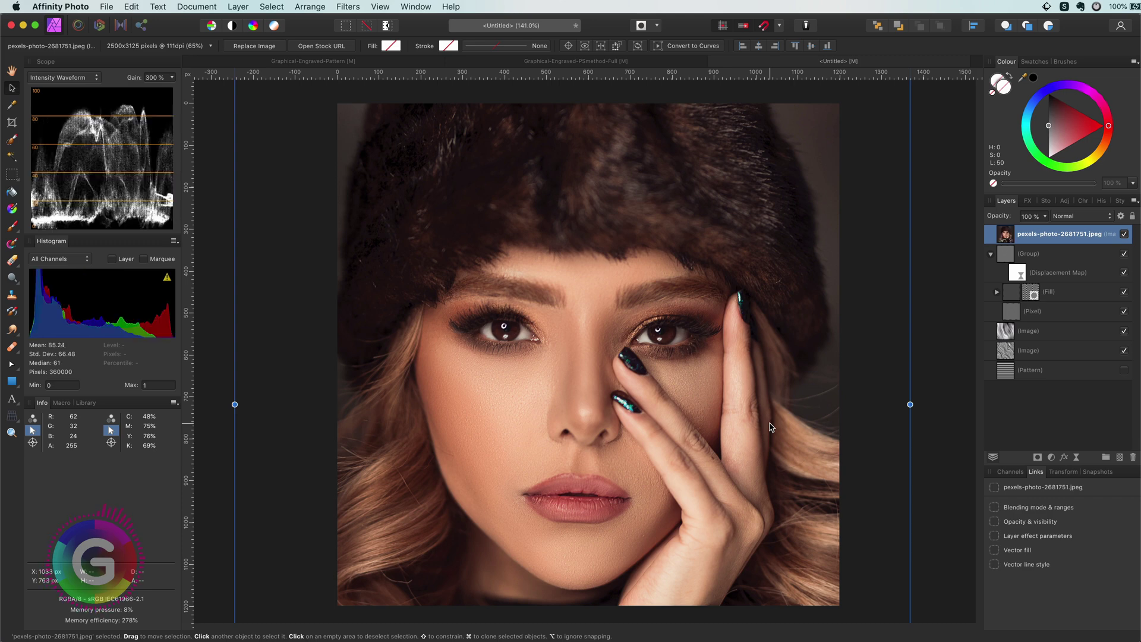
left_click_drag(1012, 237, 1002, 321)
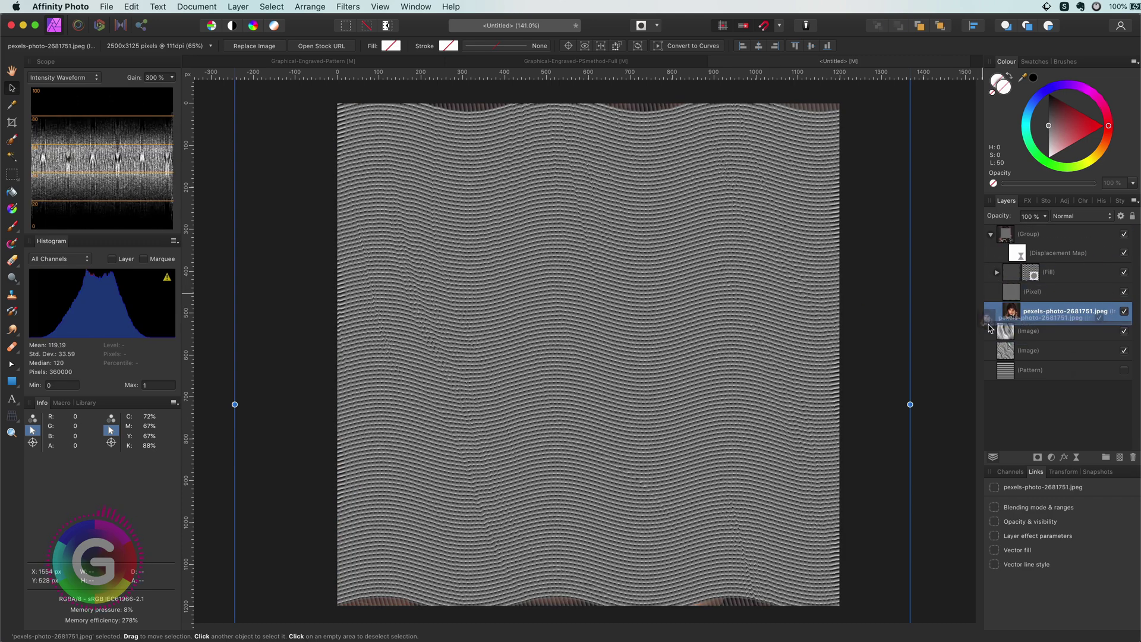
Step: Collapse the Group and set its blend mode to Hard Mix
left_click(997, 235)
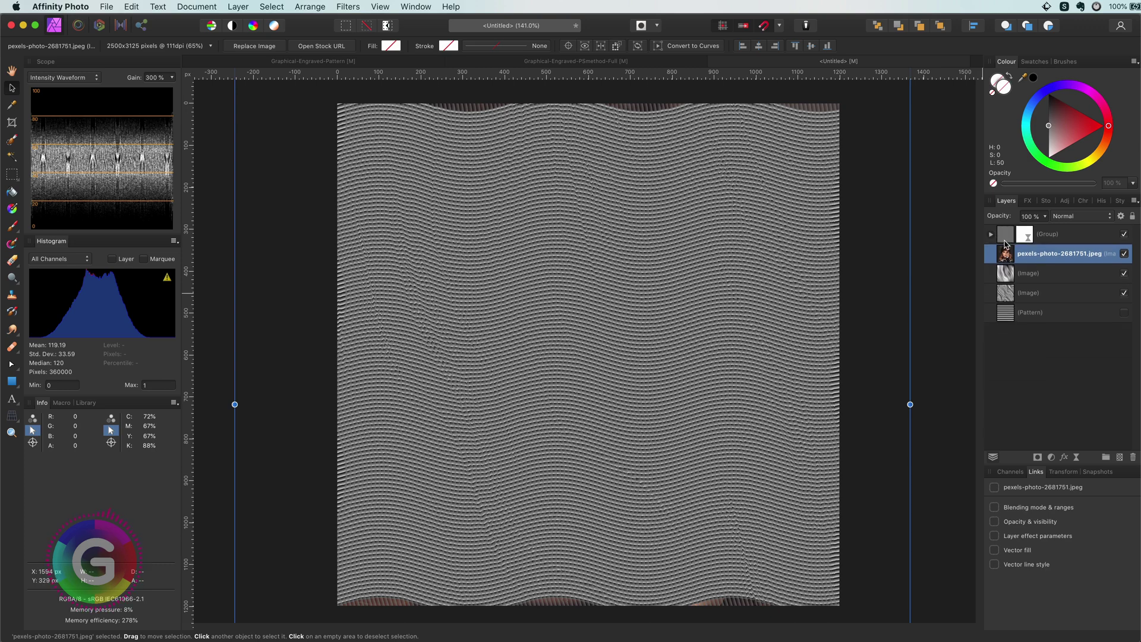
left_click(1005, 242)
left_click(1081, 217)
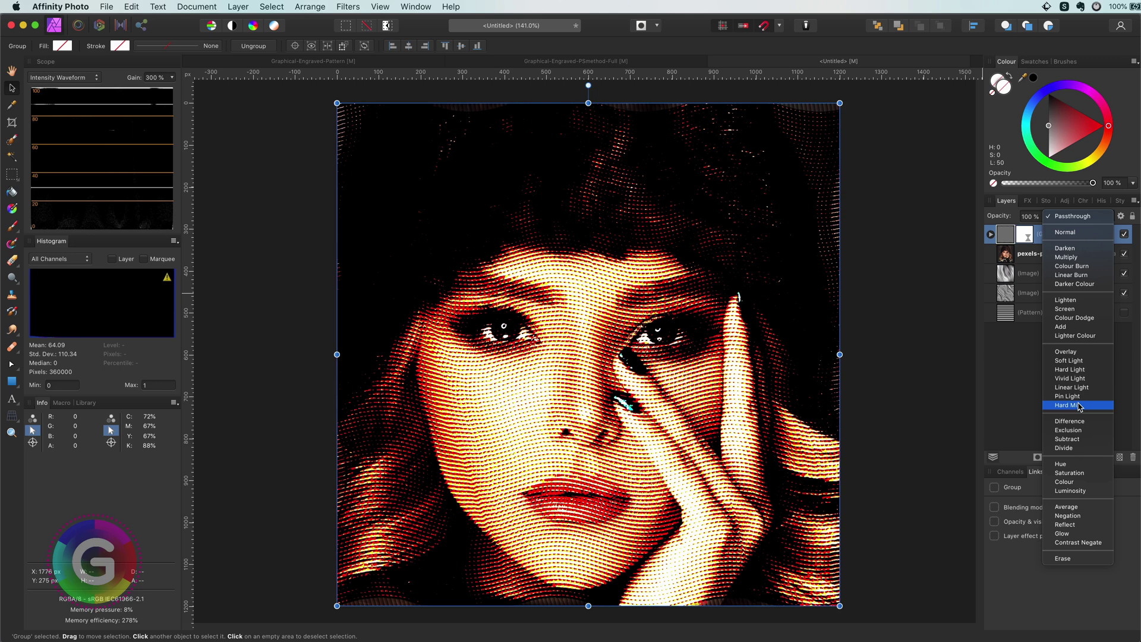
left_click(1070, 406)
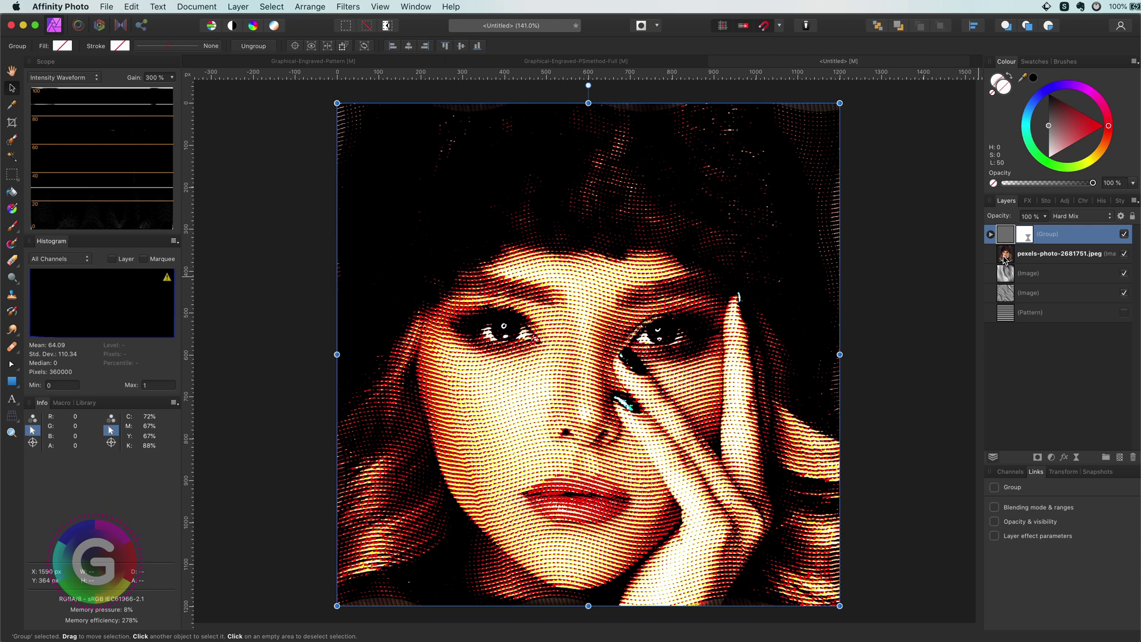
Step: Add a Black & White adjustment with Red 50% and Yellow 40%, nested into the portrait layer
left_click(1005, 260)
left_click(1052, 457)
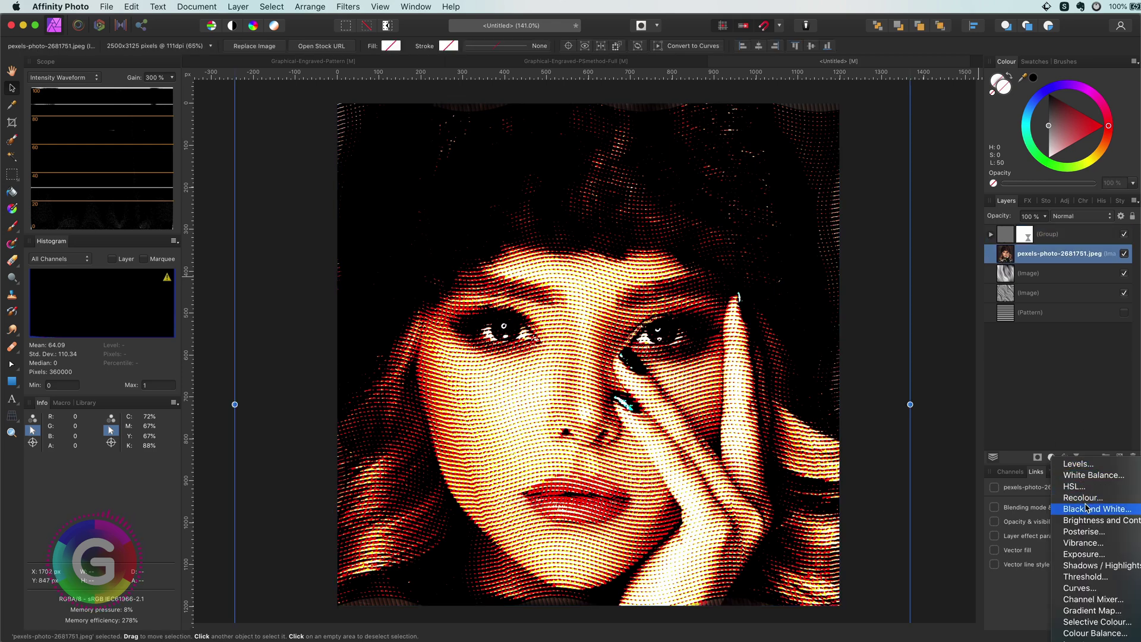
left_click(1094, 509)
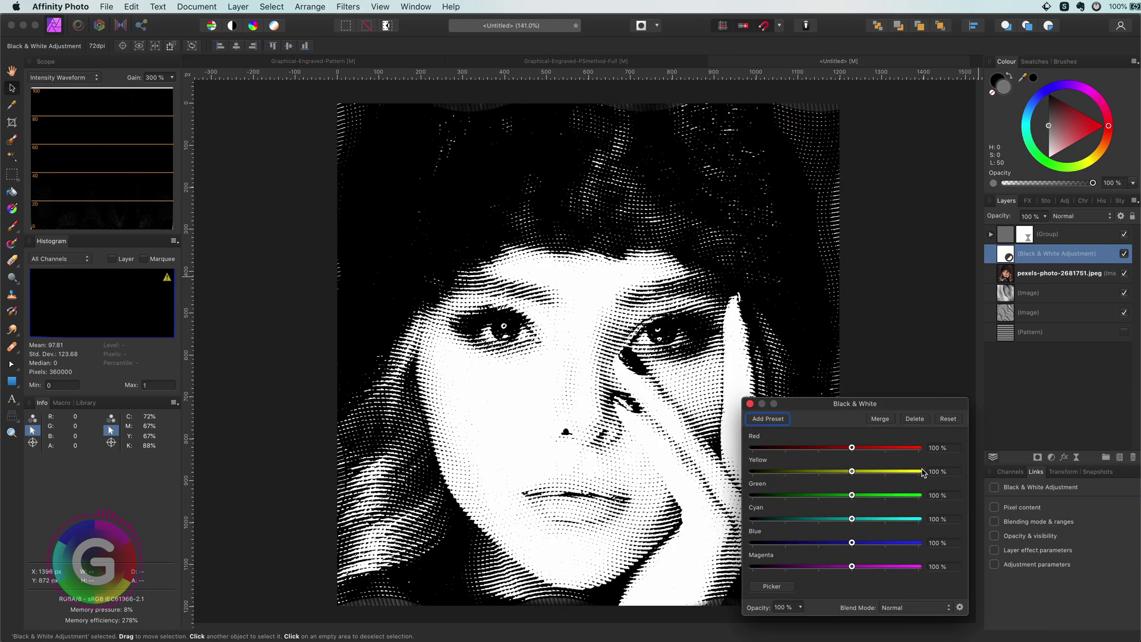
left_click_drag(852, 475, 823, 473)
left_click(750, 404)
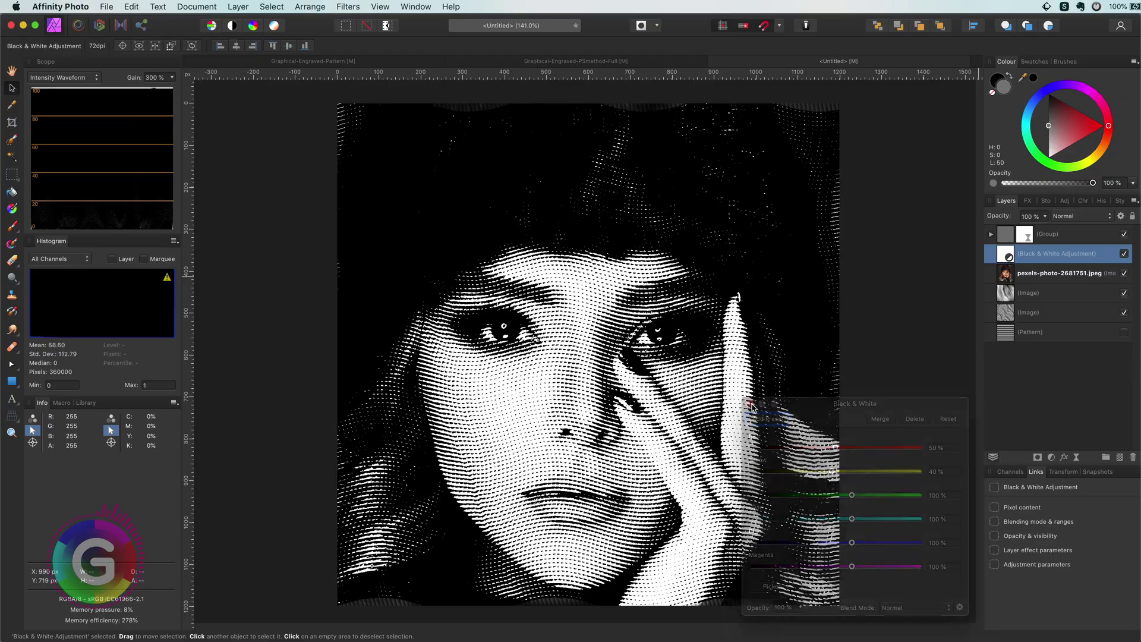
scroll(571, 383, "up", 5)
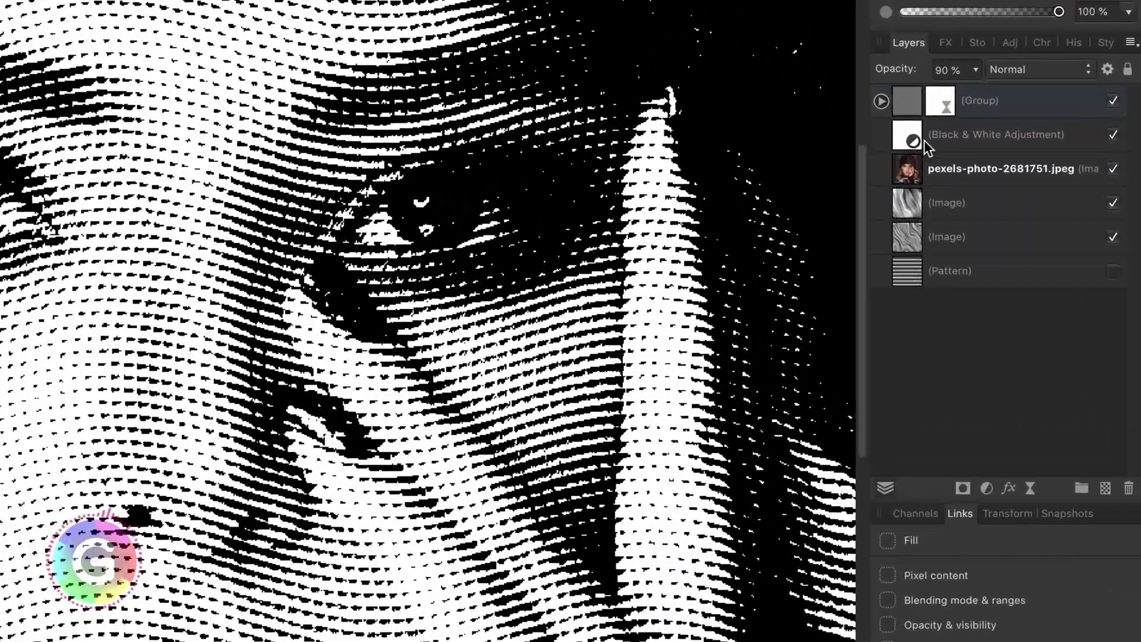
left_click_drag(1035, 255, 1011, 277)
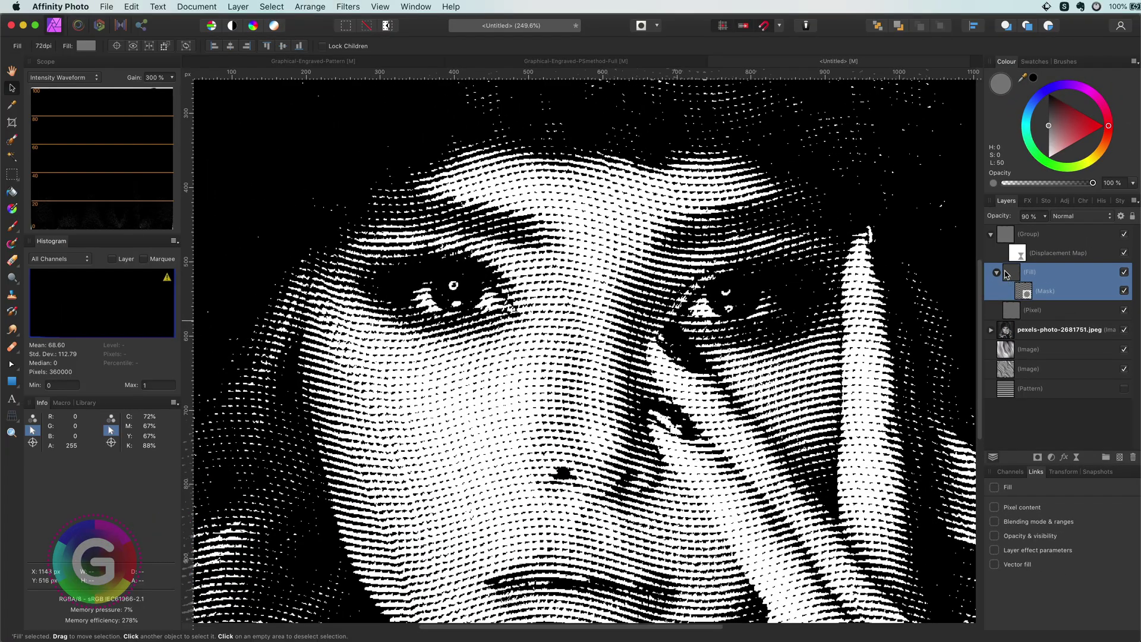
Step: Add a new Fill layer from the Layer menu and group it with the Passthrough pattern Group
left_click(1010, 240)
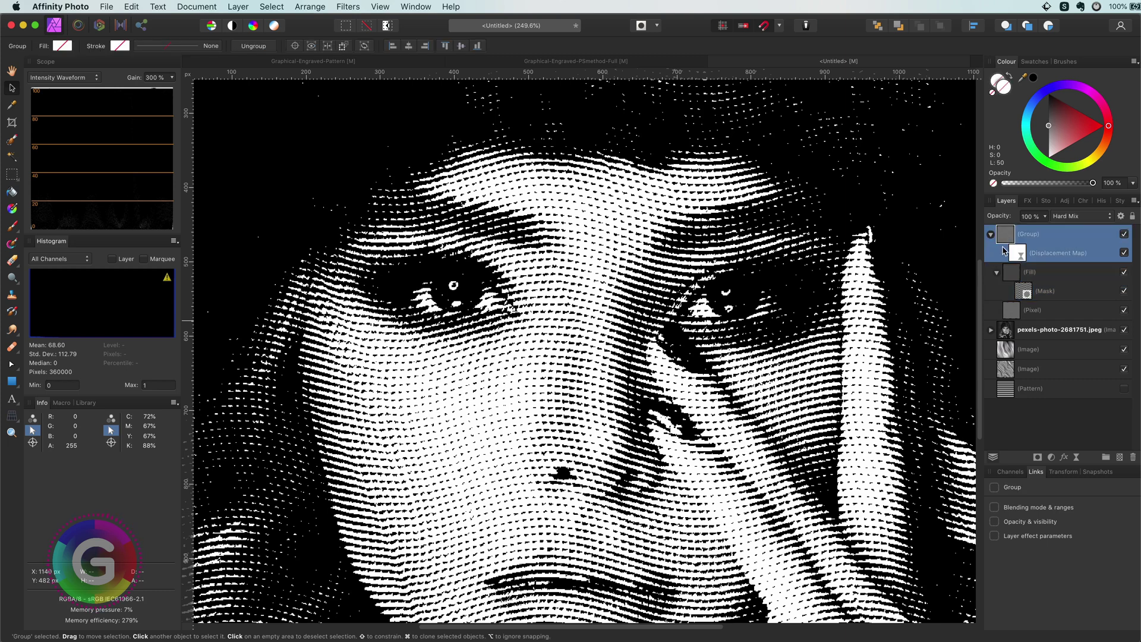
left_click(991, 234)
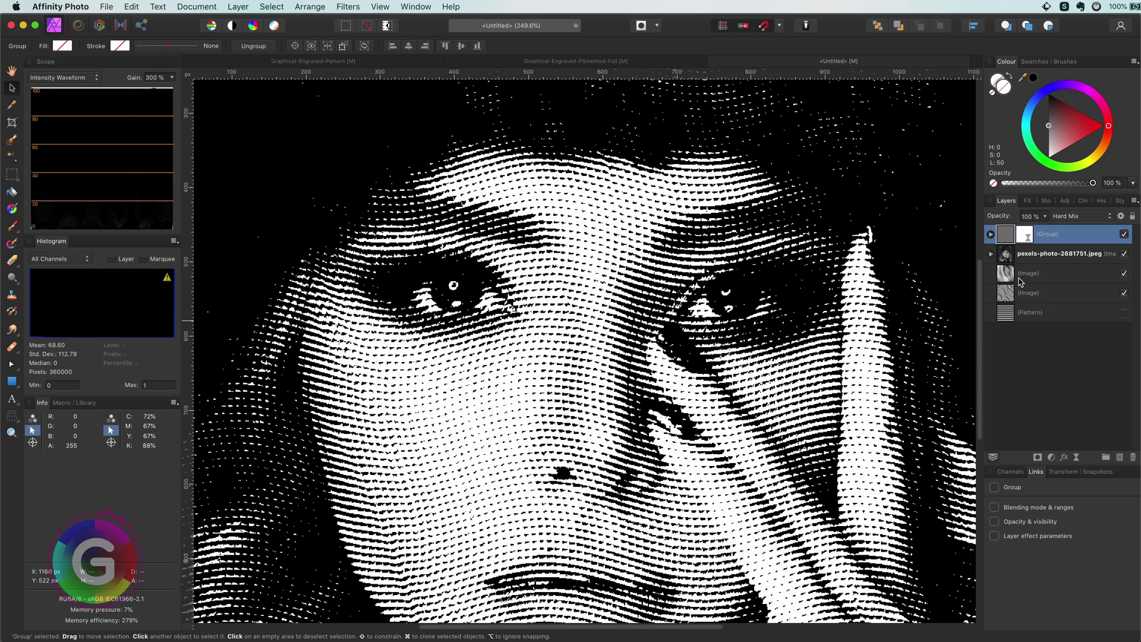
left_click(1010, 260)
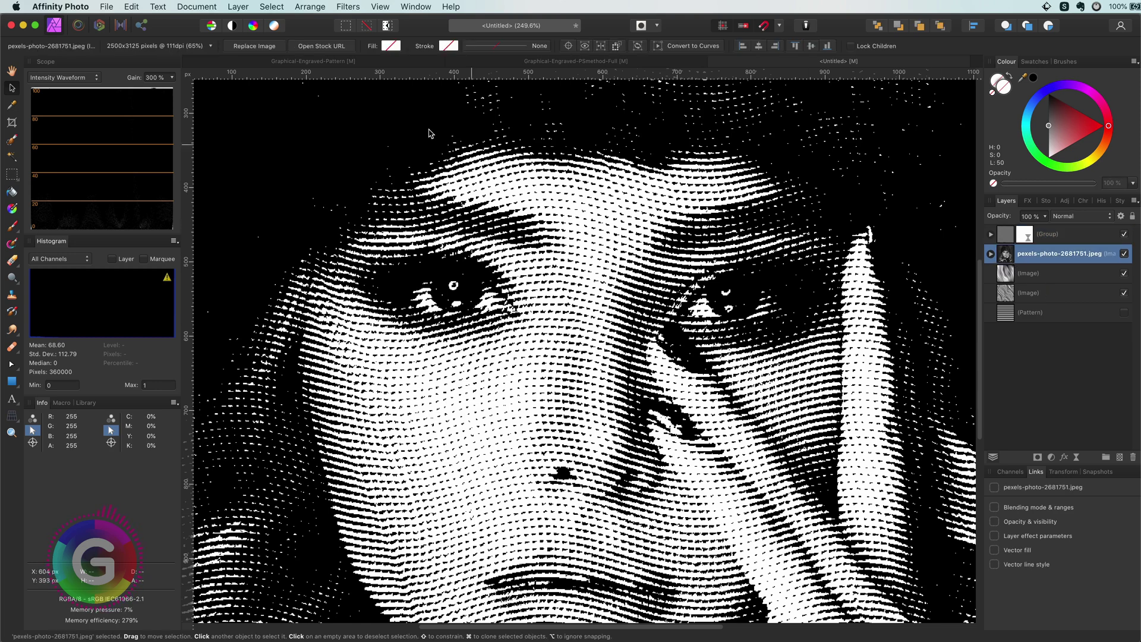
left_click(235, 8)
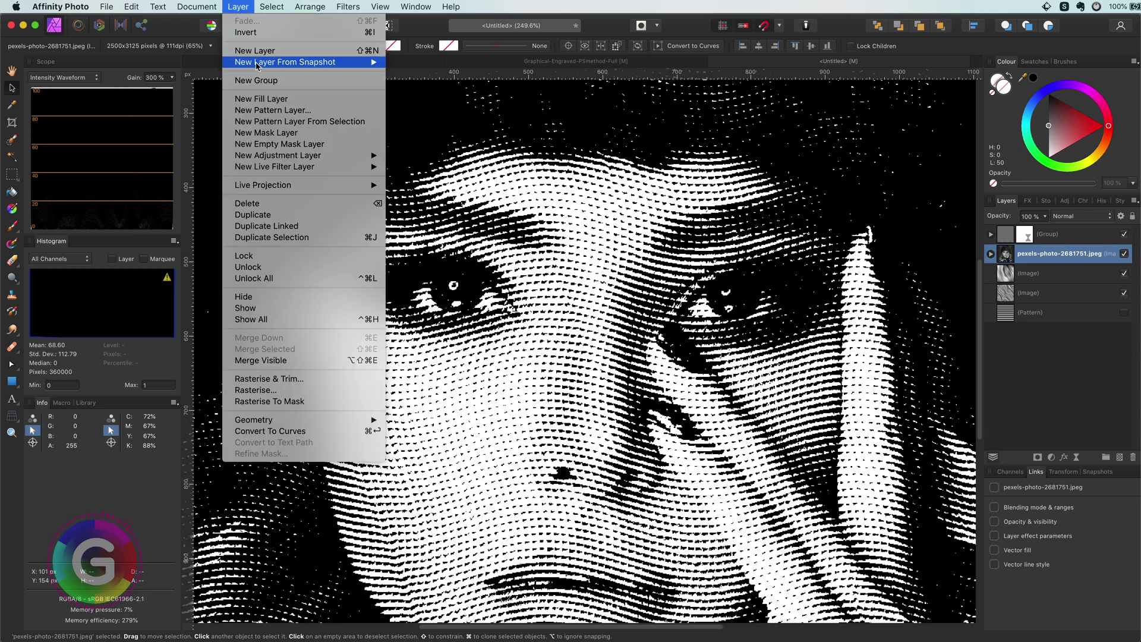
left_click(269, 99)
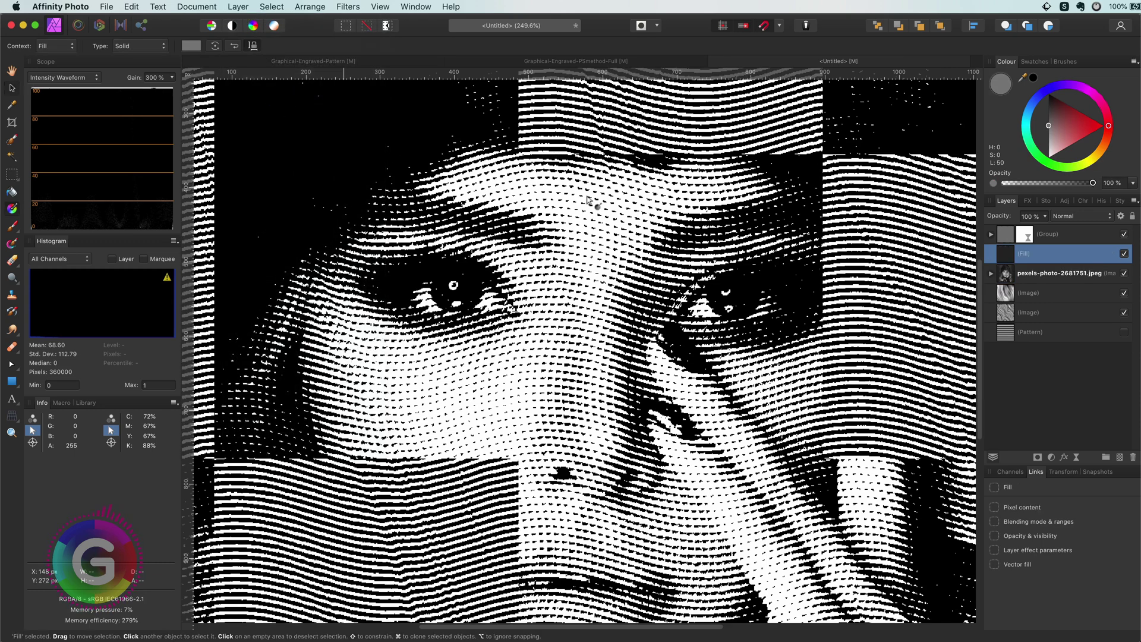
left_click(1009, 240)
left_click(1079, 216)
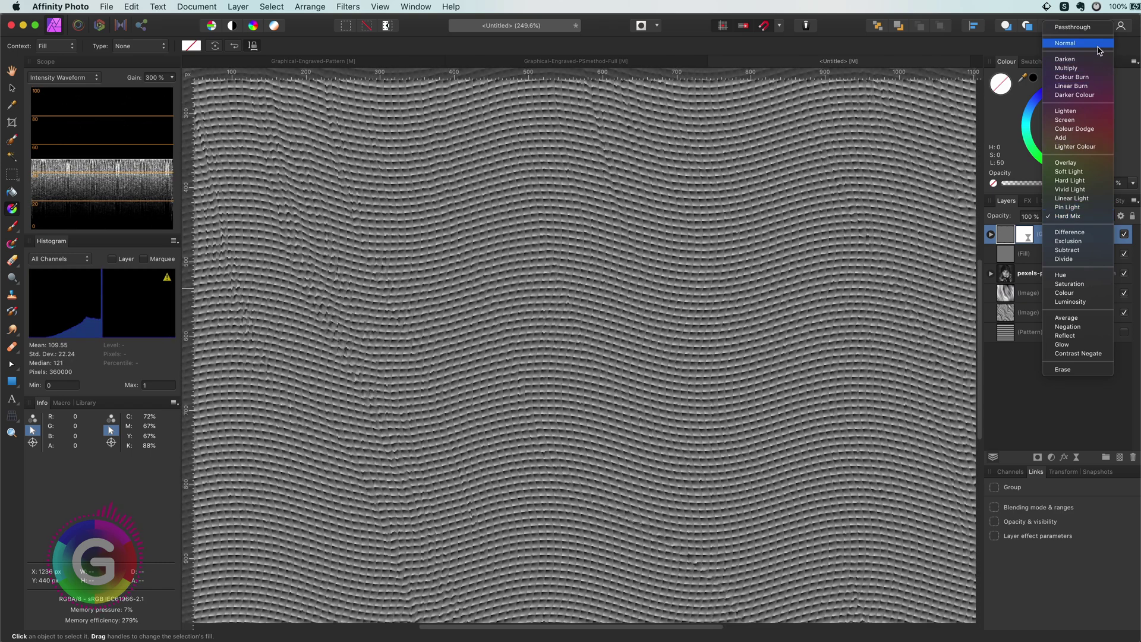
left_click(1073, 27)
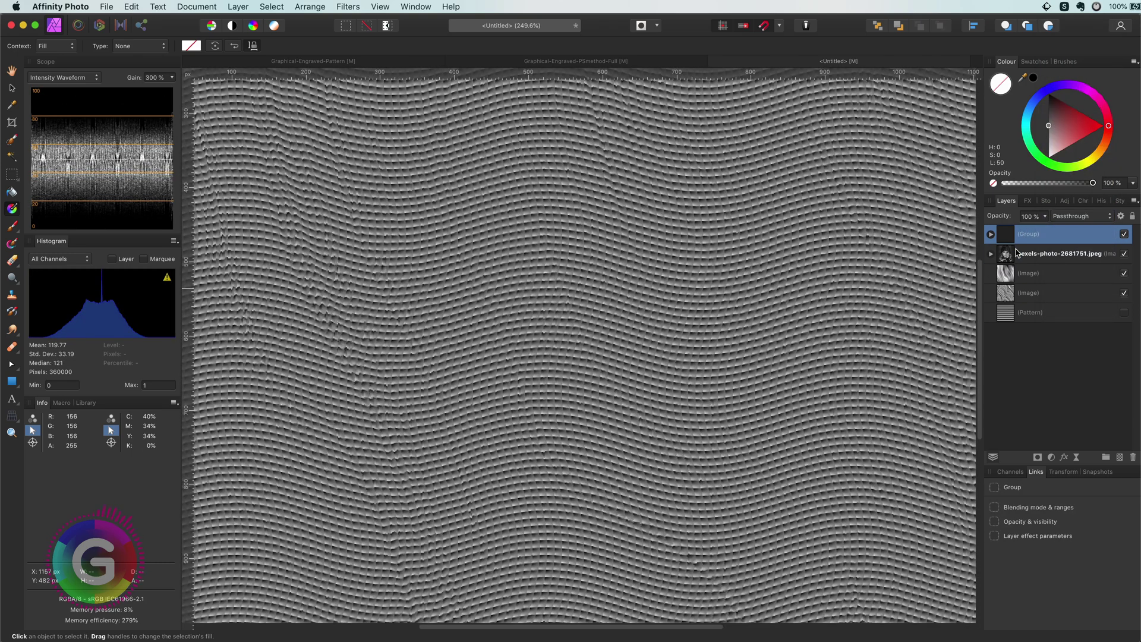
Step: Set the new top Group to Hard Mix and lower the inner Group's opacity to about 79%
left_click(1071, 220)
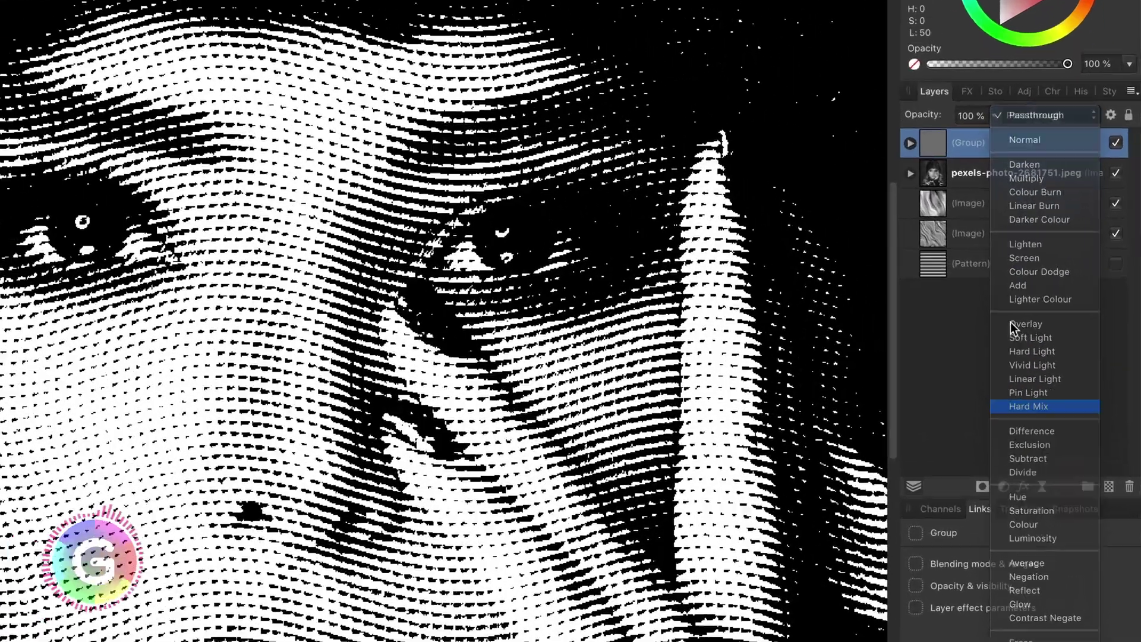
left_click(1063, 406)
left_click(869, 98)
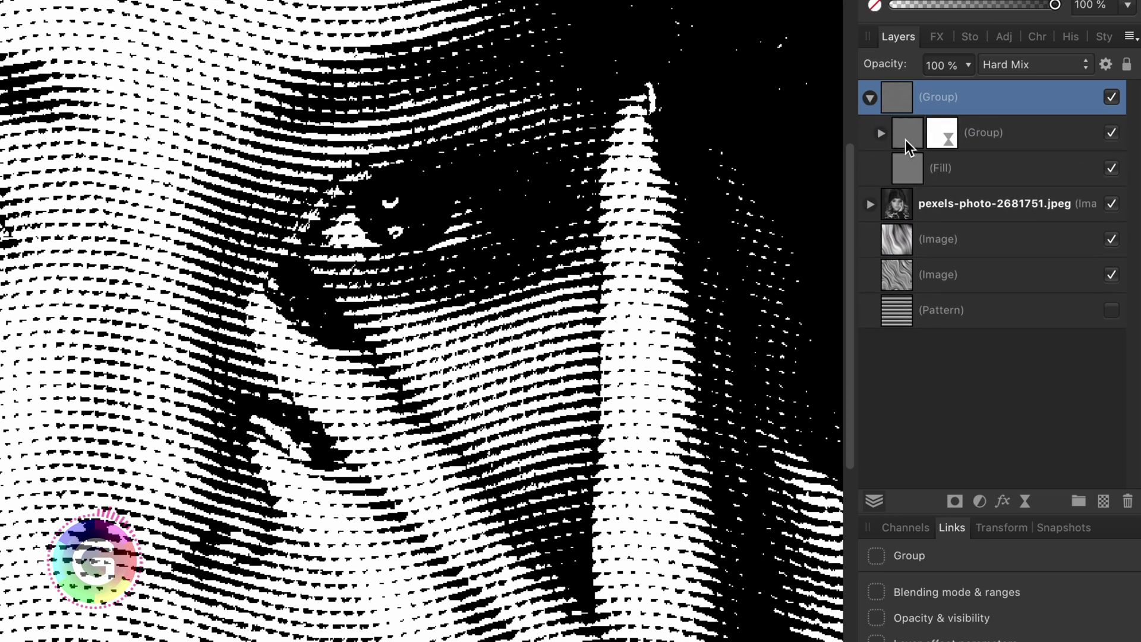
left_click(904, 140)
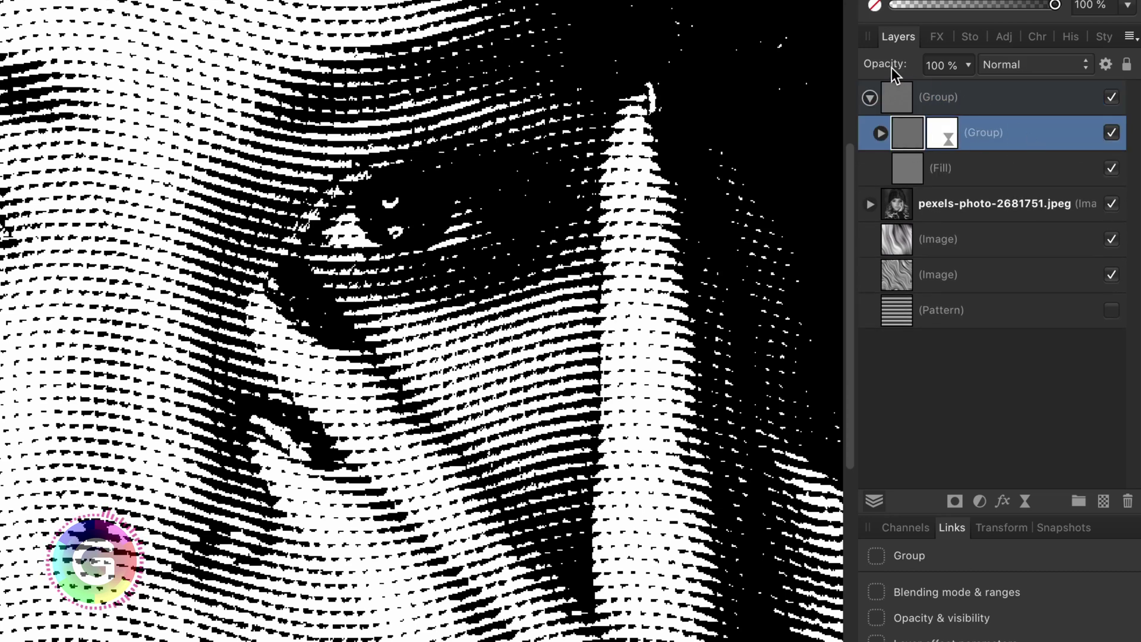
left_click_drag(886, 65, 854, 66)
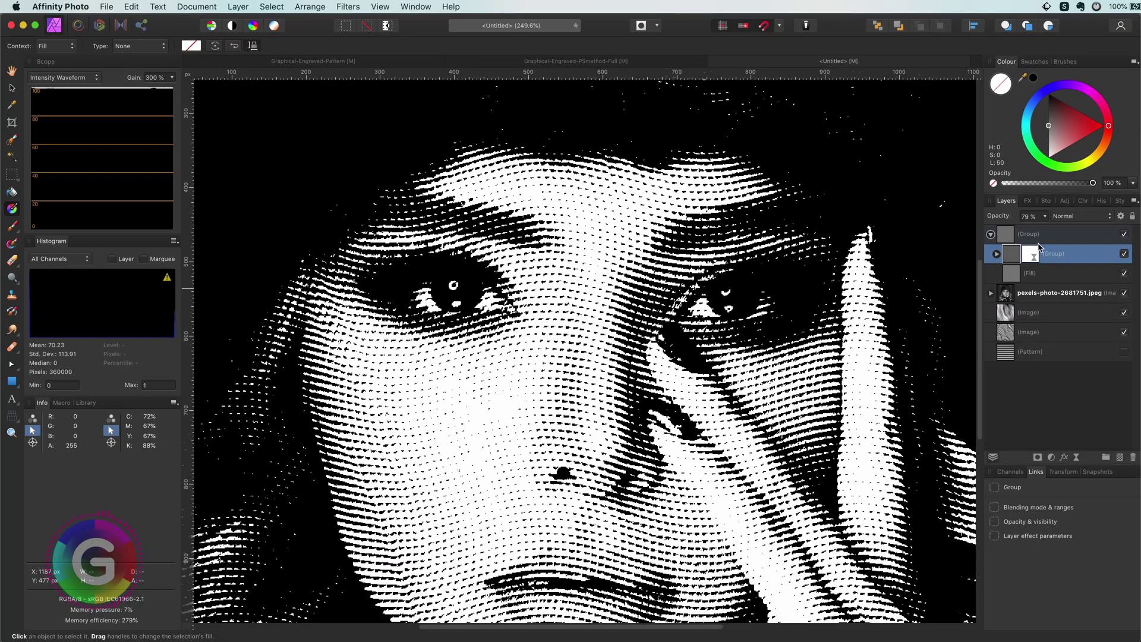
Step: Lower the top Group's opacity to 75% and fit the whole portrait in view
left_click(1015, 231)
mouse_move(1000, 221)
left_mouse_down()
mouse_move(966, 223)
mouse_move(978, 223)
left_mouse_up()
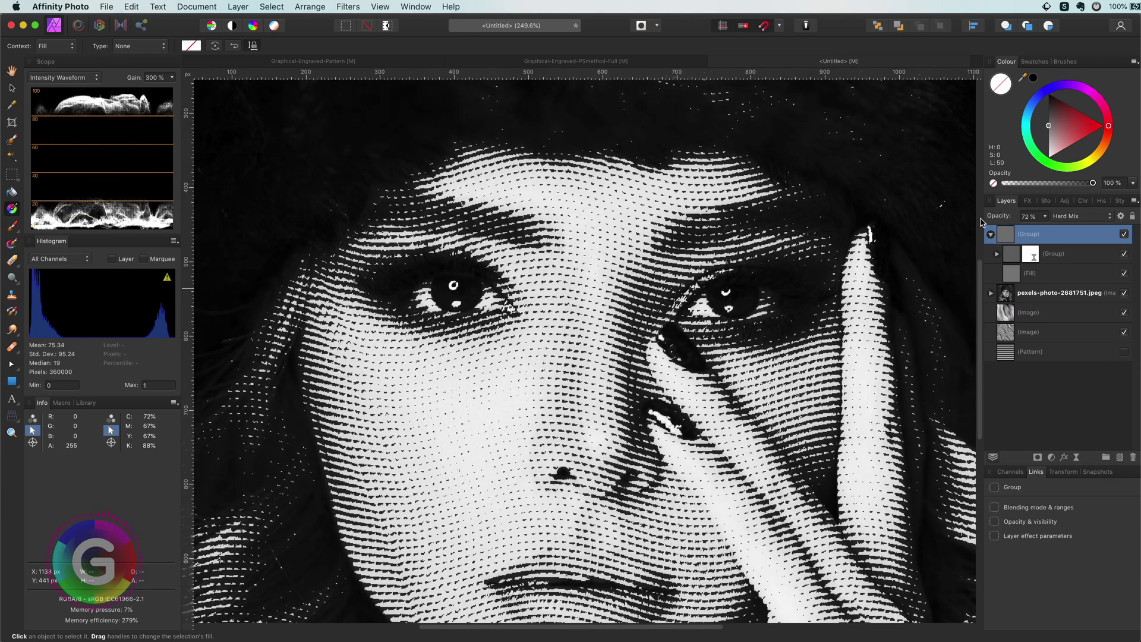
key("super+0")
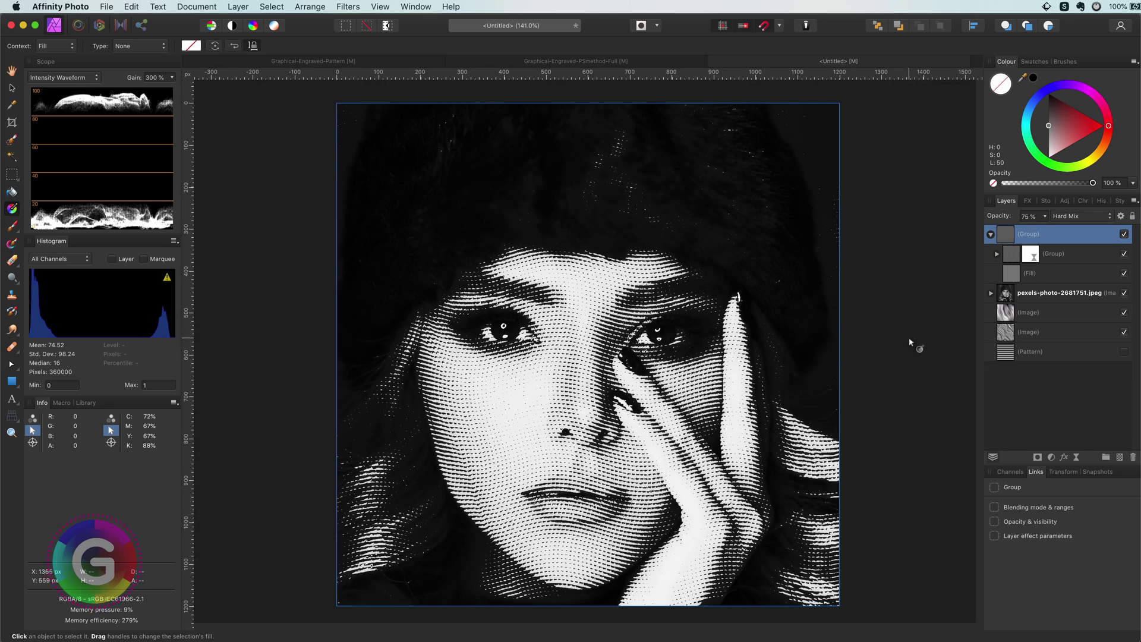
key("v")
left_click(898, 389)
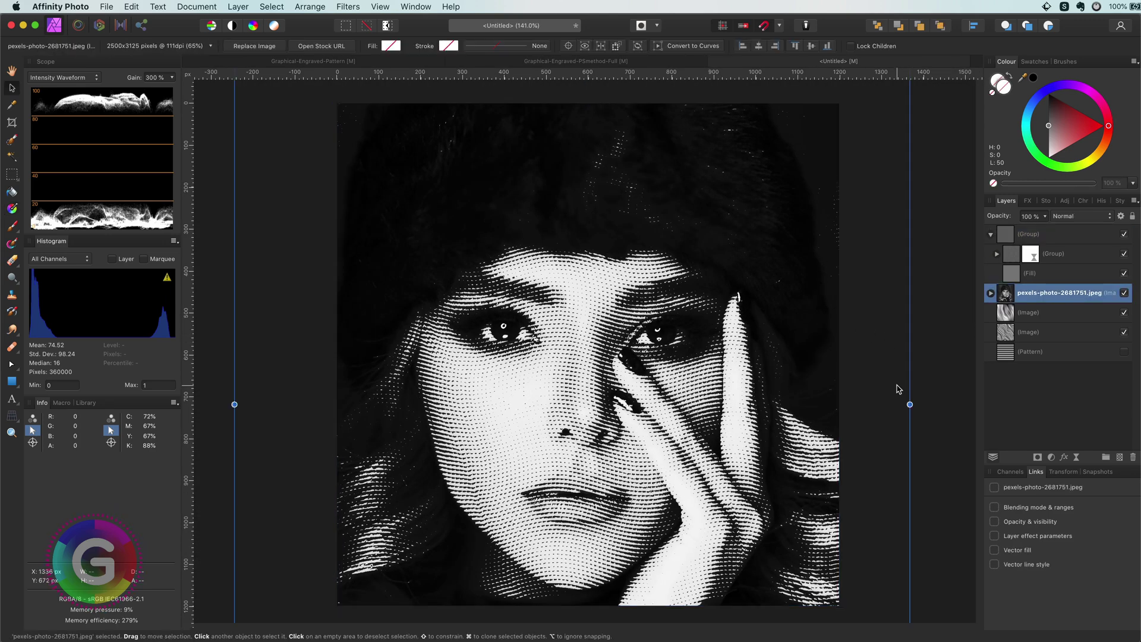
Step: Add a Curves adjustment on top, raising the black point to 0.171 and lowering the white point
left_click(1007, 237)
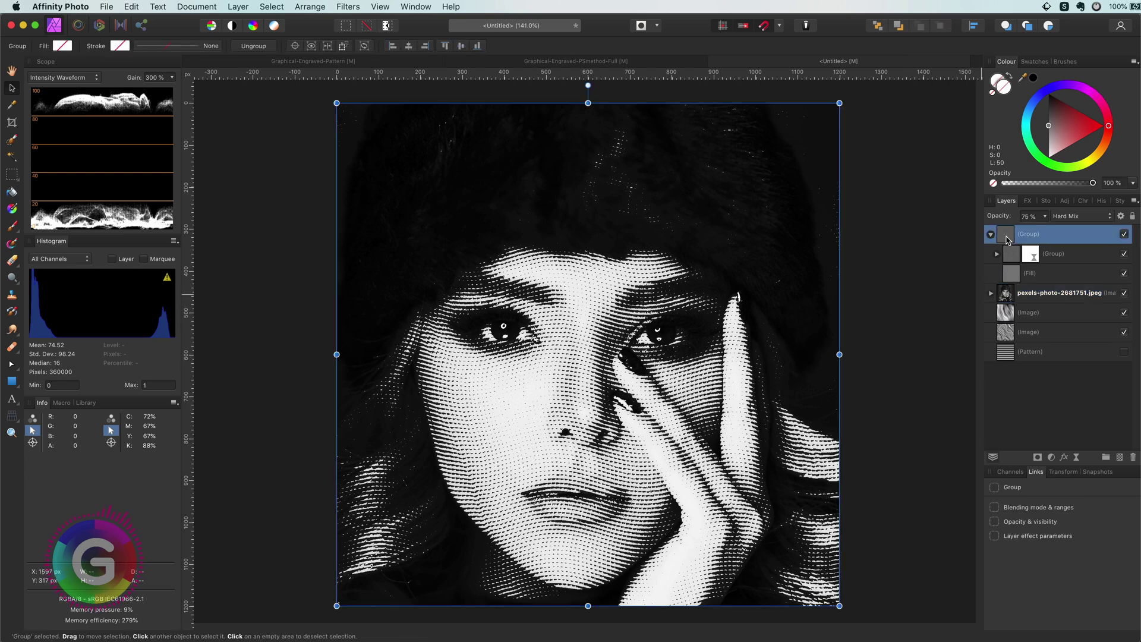
left_click(1052, 458)
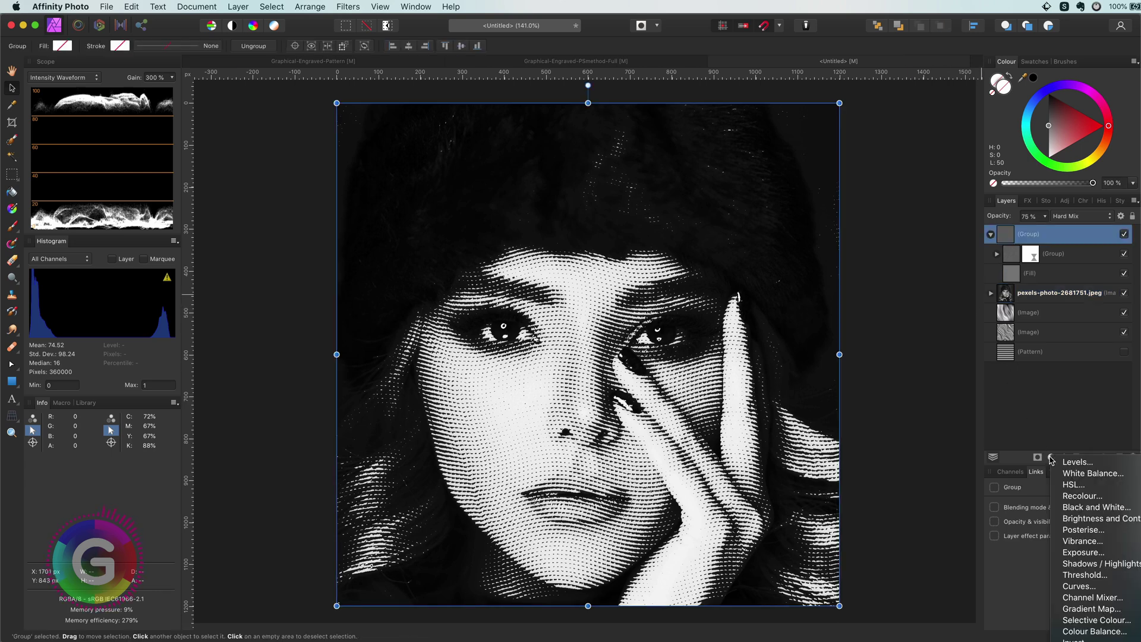
left_click(1079, 586)
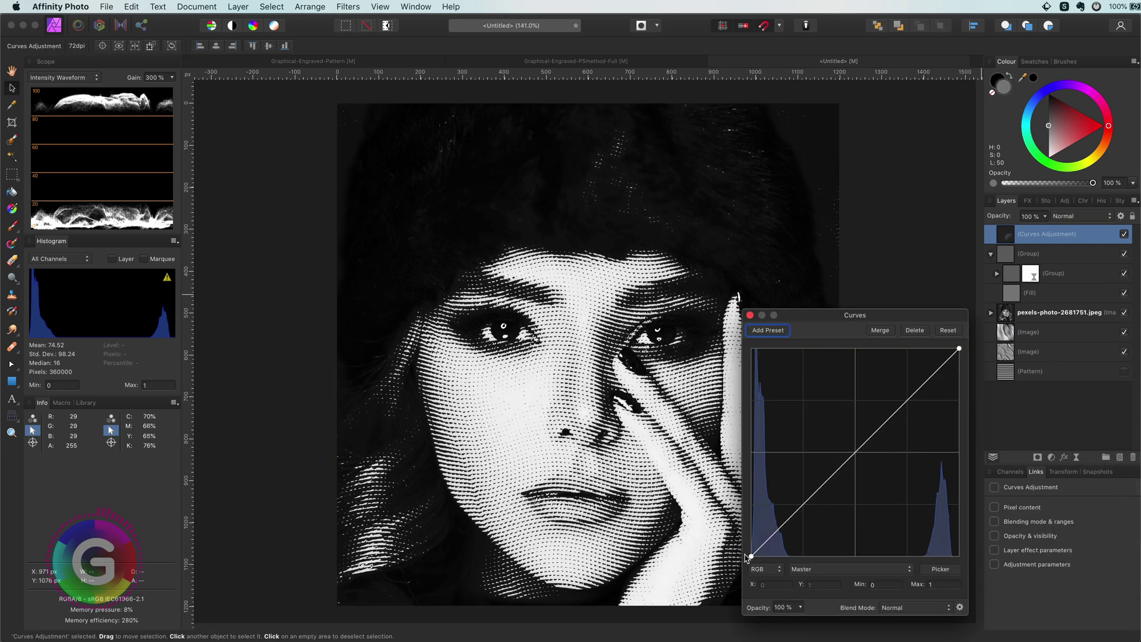
left_click_drag(752, 556, 751, 521)
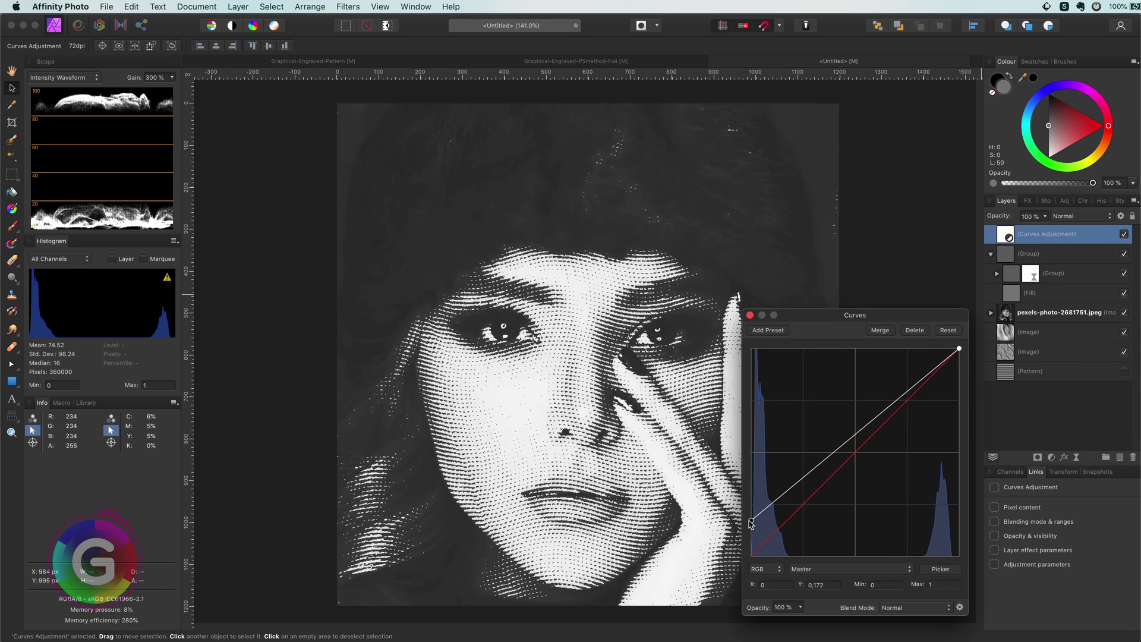
left_click(959, 349)
left_click_drag(959, 360, 959, 376)
left_click(751, 316)
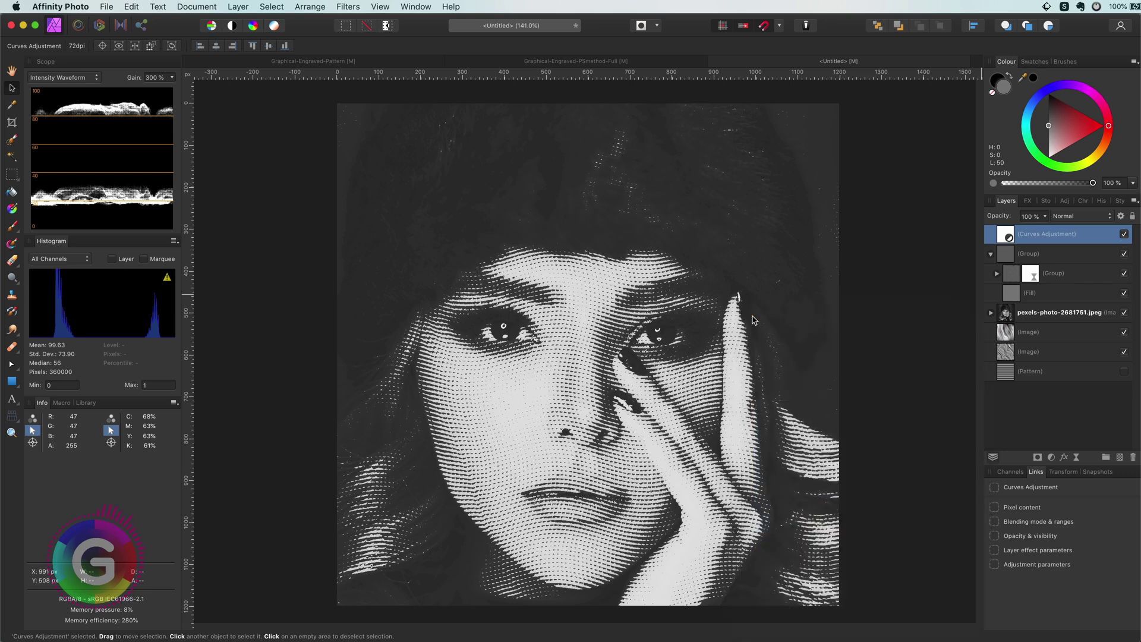
left_click(1054, 457)
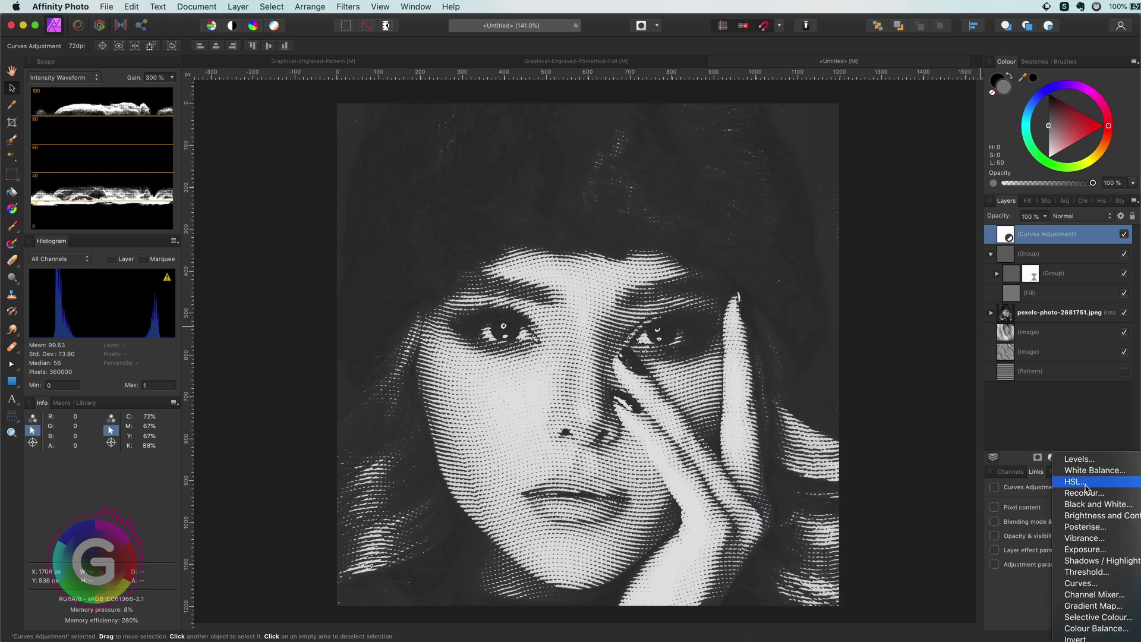
Step: Add a Recolour adjustment tinting green: hue about 106°, saturation 87%, reduced lightness
left_click(1074, 453)
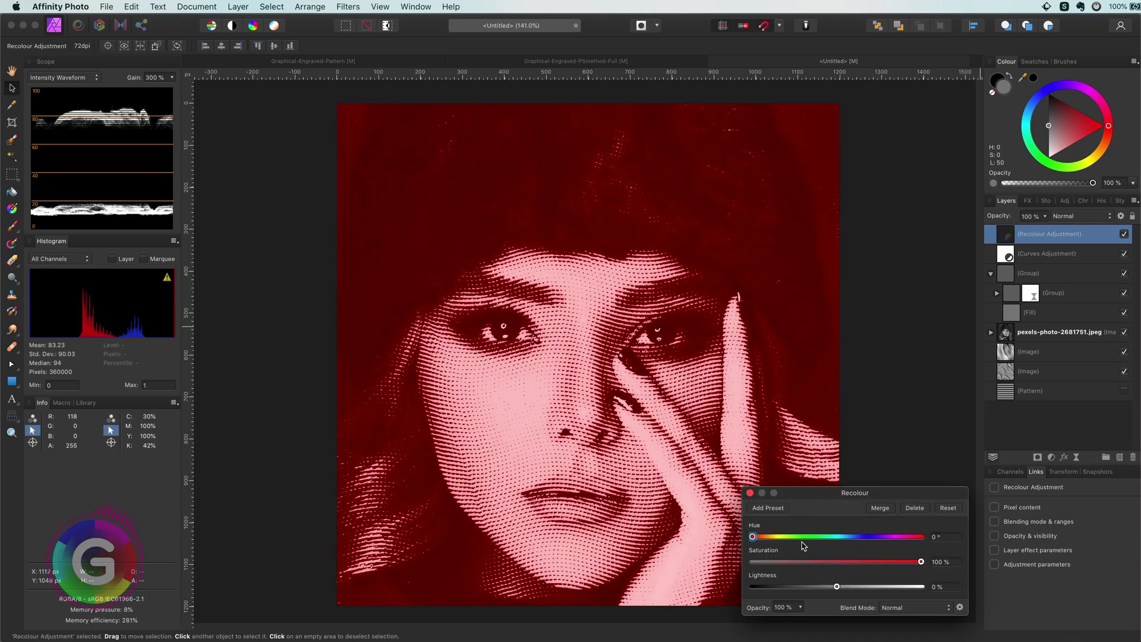
left_click(806, 538)
left_click_drag(806, 539, 802, 537)
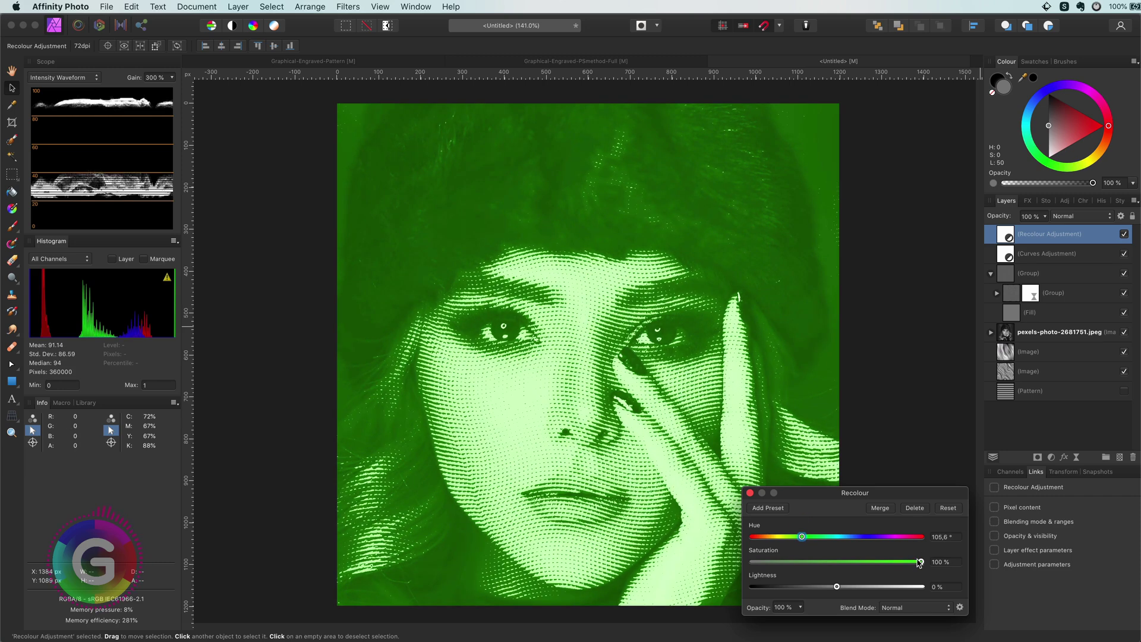
left_click_drag(921, 561, 900, 561)
left_click_drag(837, 587, 802, 588)
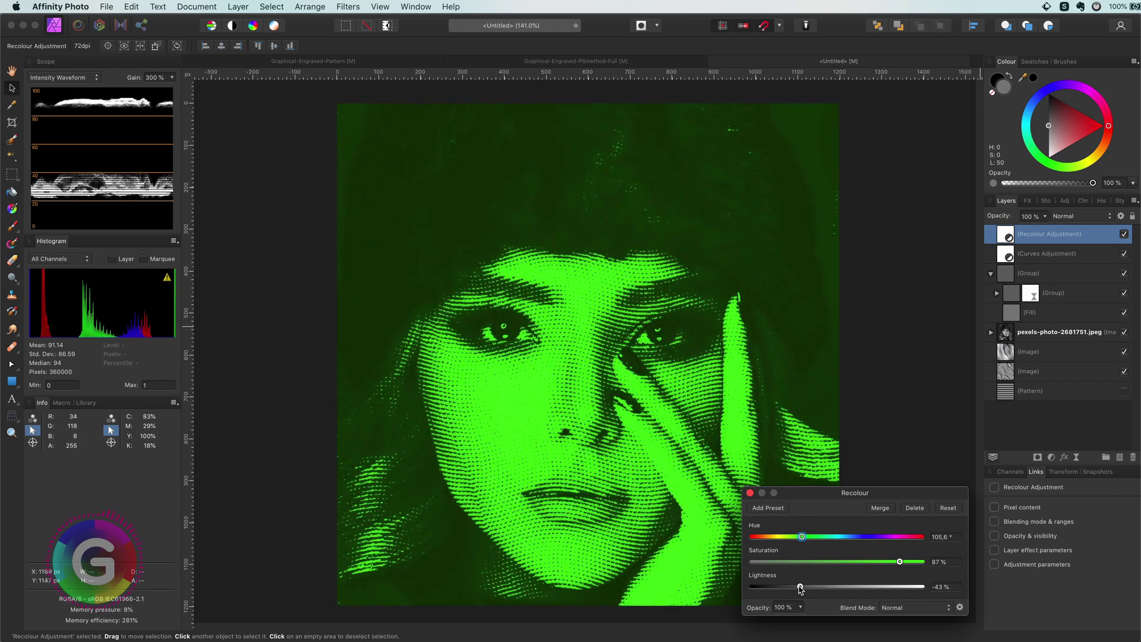
left_click(750, 493)
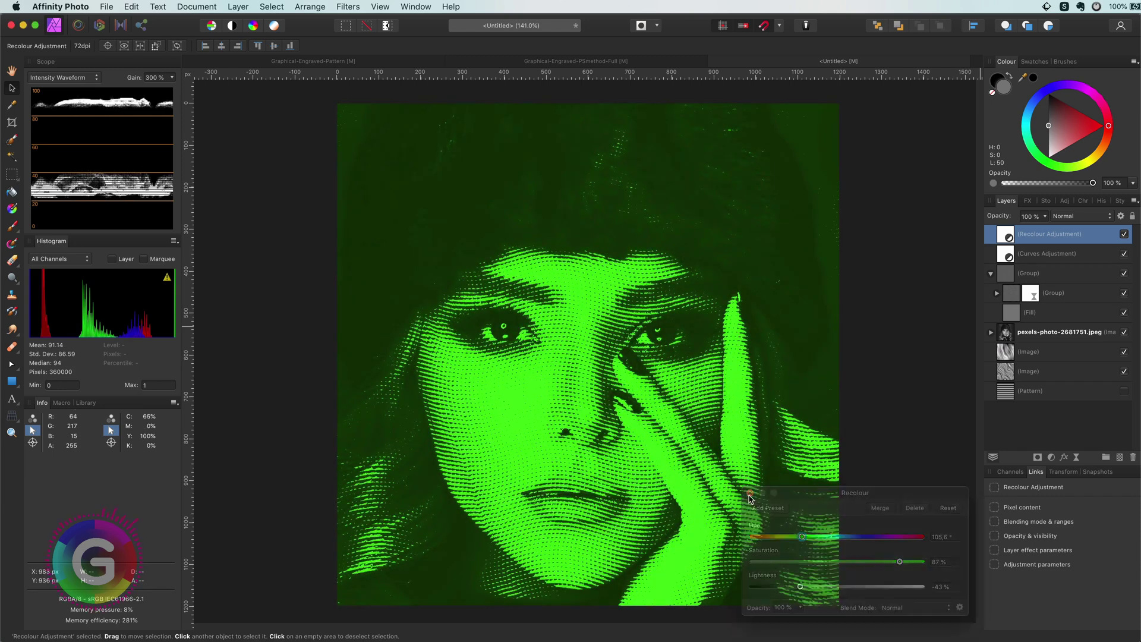
Step: Restrict the Recolour's underlying blend ranges to darker tones so highlights stay pale
left_click(1121, 217)
left_click_drag(964, 425, 962, 569)
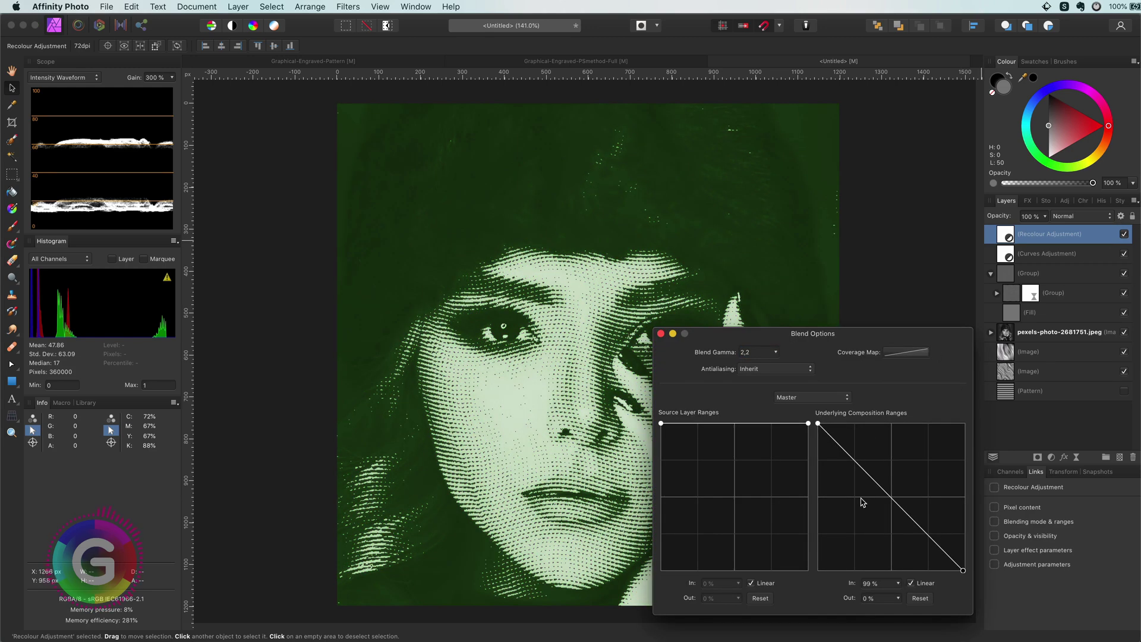
left_click_drag(819, 424, 855, 424)
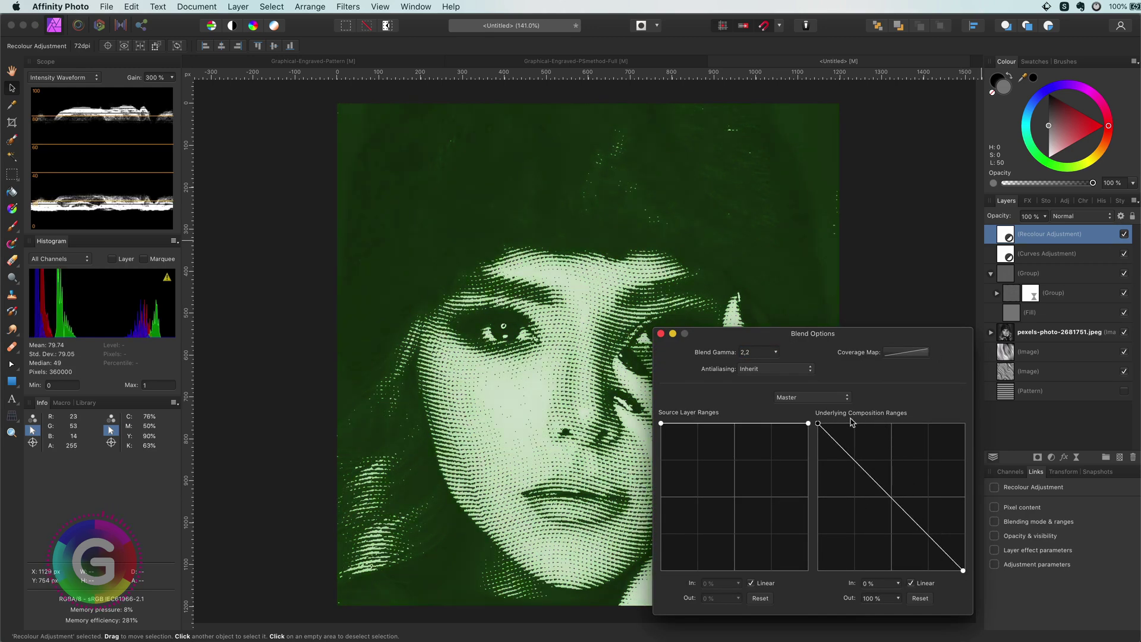
left_click_drag(963, 570, 949, 575)
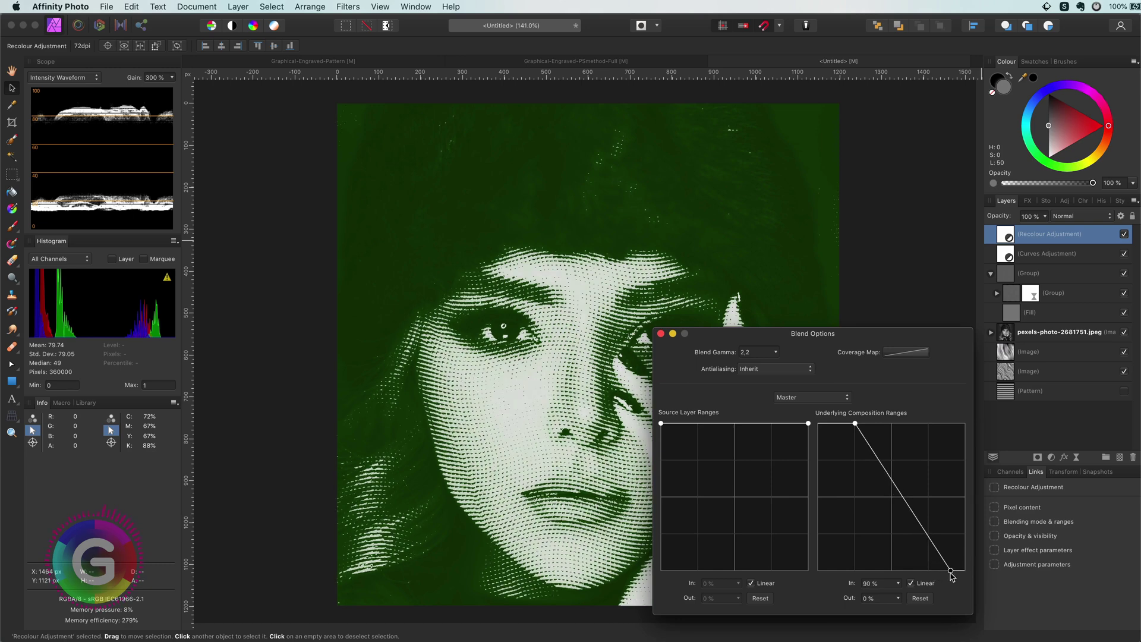
key("Return")
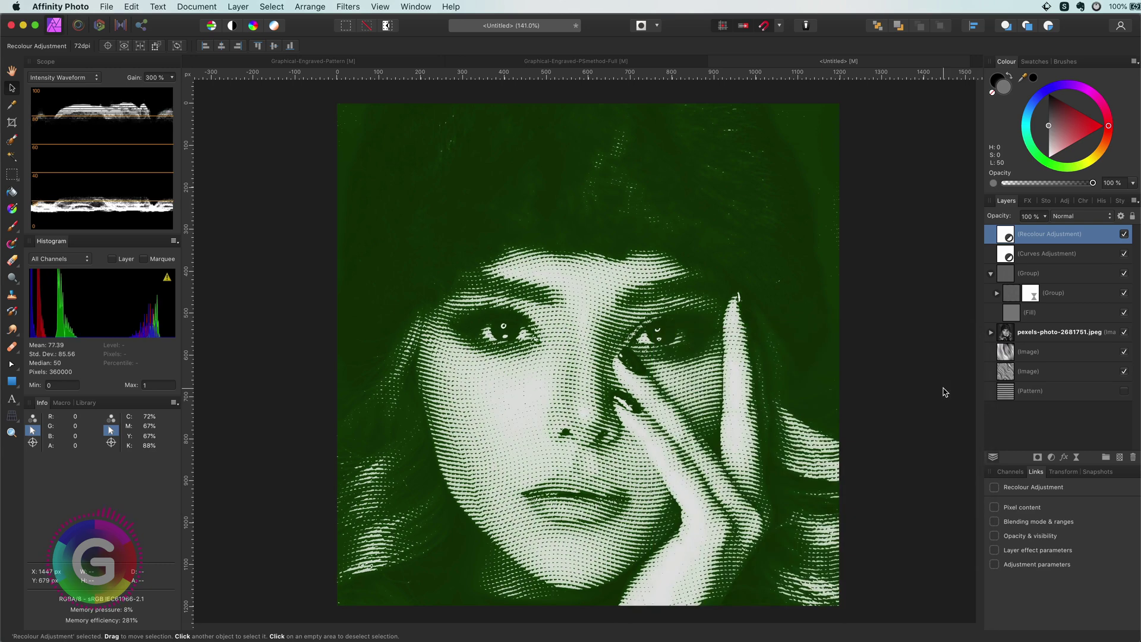
Step: Group the Recolour and Curves adjustments together and hide that group
left_click(1050, 257, "shift")
key("super+g")
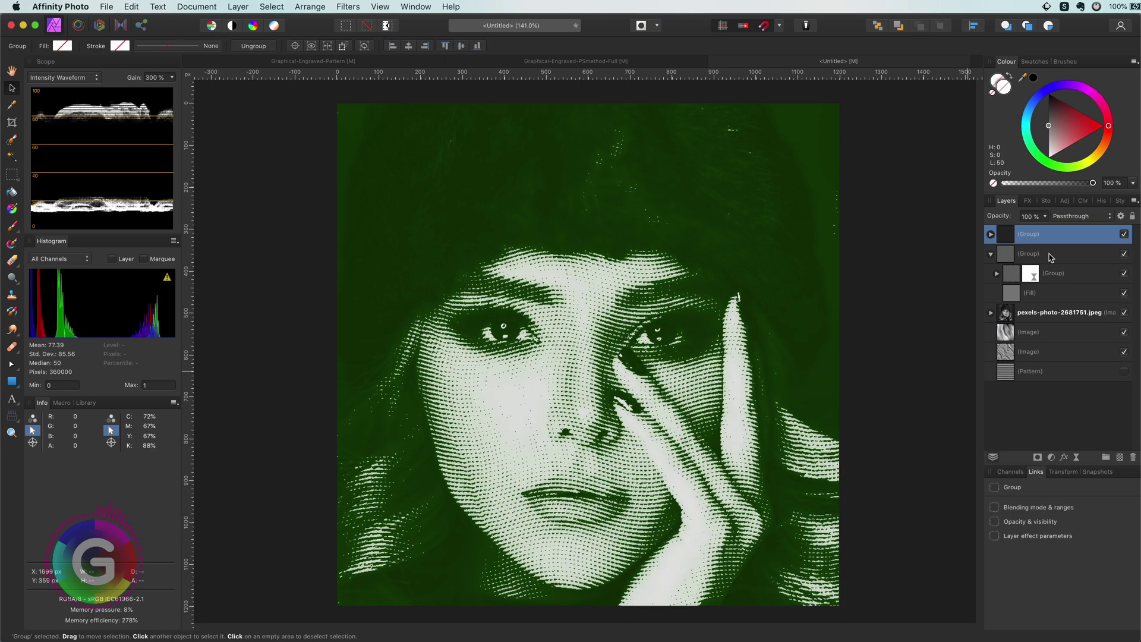
left_click(1124, 235)
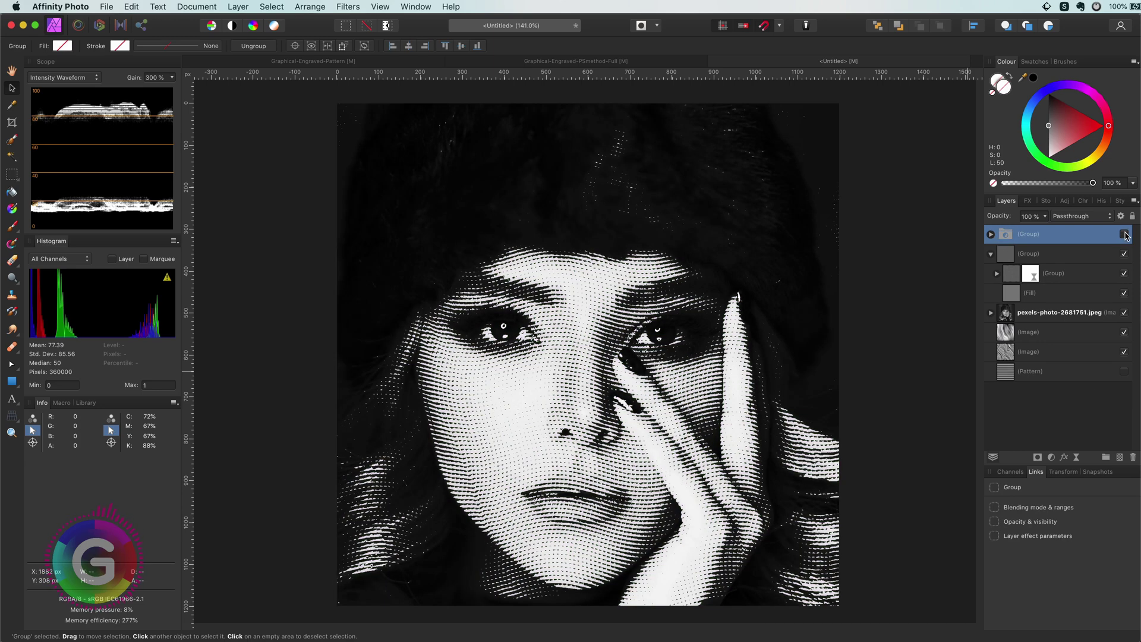
Step: Add a Gradient Map adjustment and delete its middle colour stop
left_click(1052, 458)
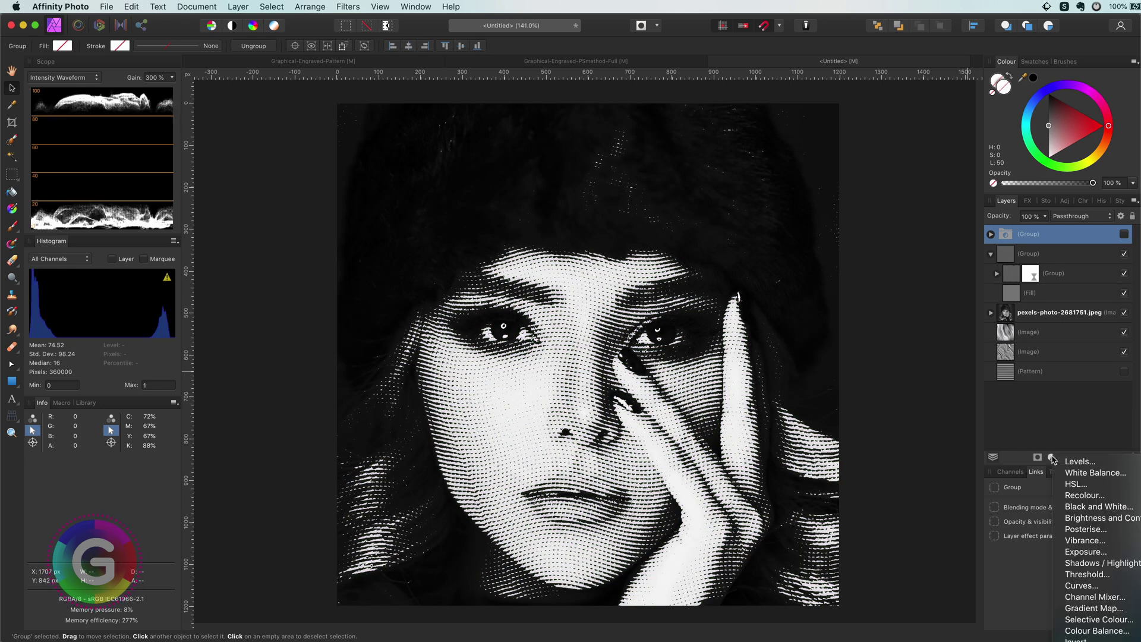
left_click(1088, 608)
left_click(797, 529)
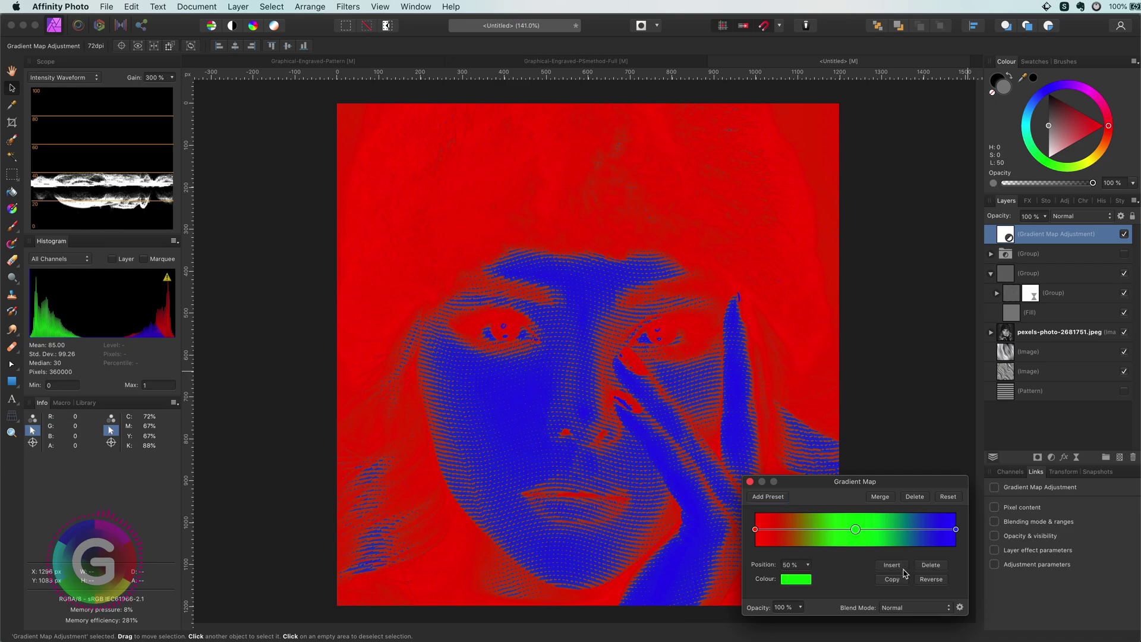
left_click(931, 565)
left_click_drag(852, 487, 854, 308)
Step: Set the gradient's left stop to dark green and its right stop to cream
left_click(797, 400)
left_click(819, 539)
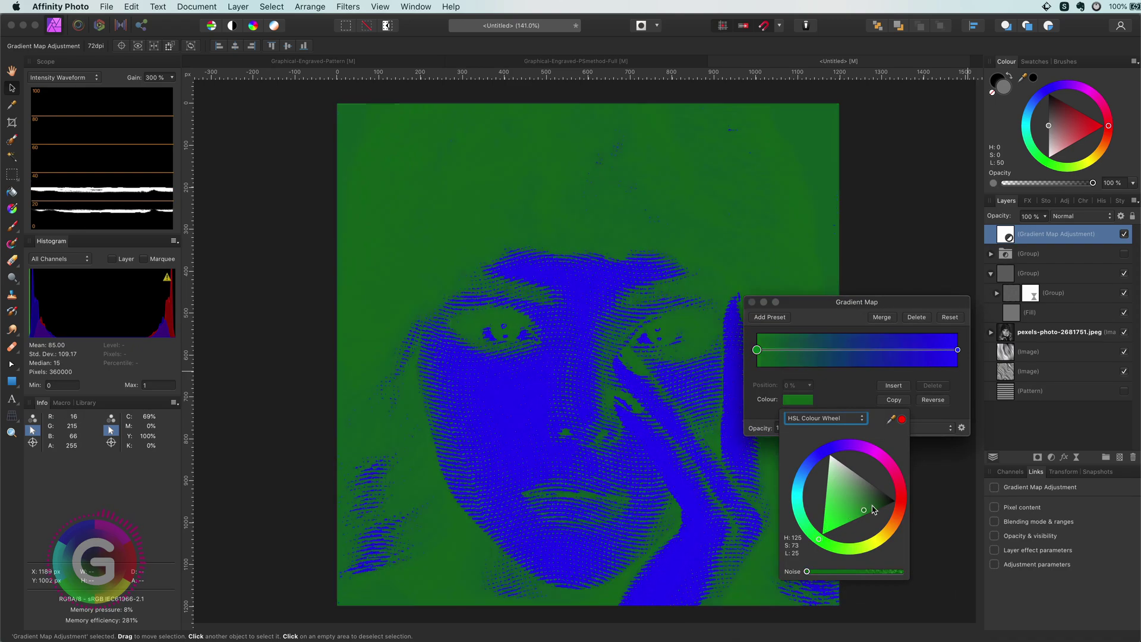
left_click_drag(856, 503, 815, 513)
left_click(958, 349)
left_click(798, 399)
left_click(883, 536)
left_click(824, 517)
left_click(838, 394)
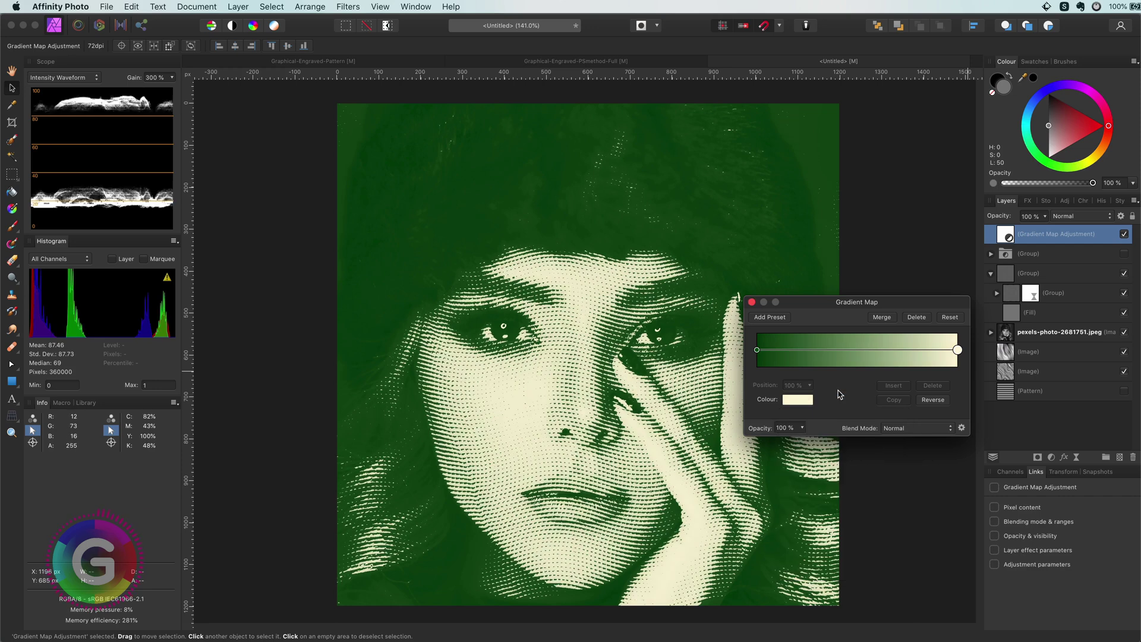
left_click(751, 302)
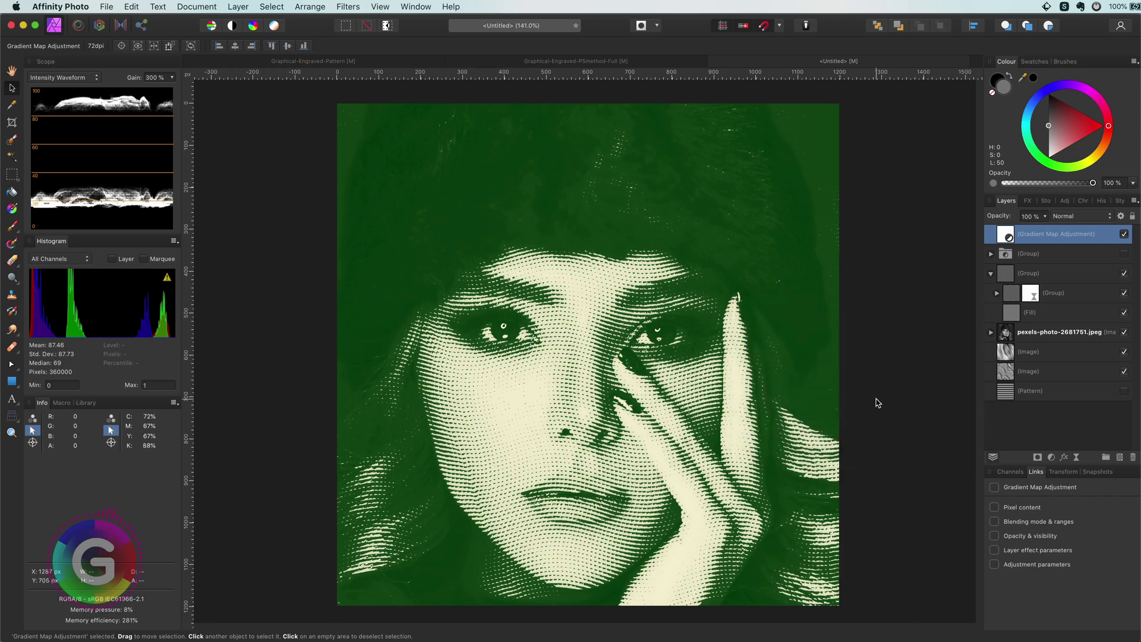
Step: Lower the Gradient Map's underlying composition blend range to 30%
left_click(1120, 217)
left_click_drag(965, 424, 965, 491)
left_click(994, 457)
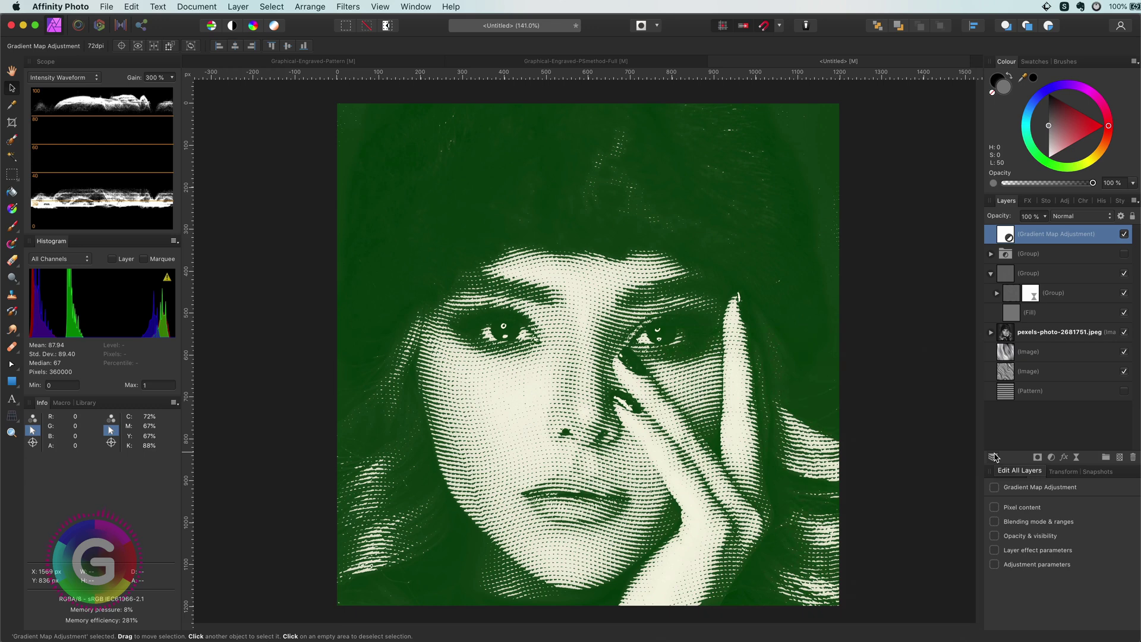
Step: Paste the paper texture as a new layer and hide the Gradient Map and engraving group
key("super+v")
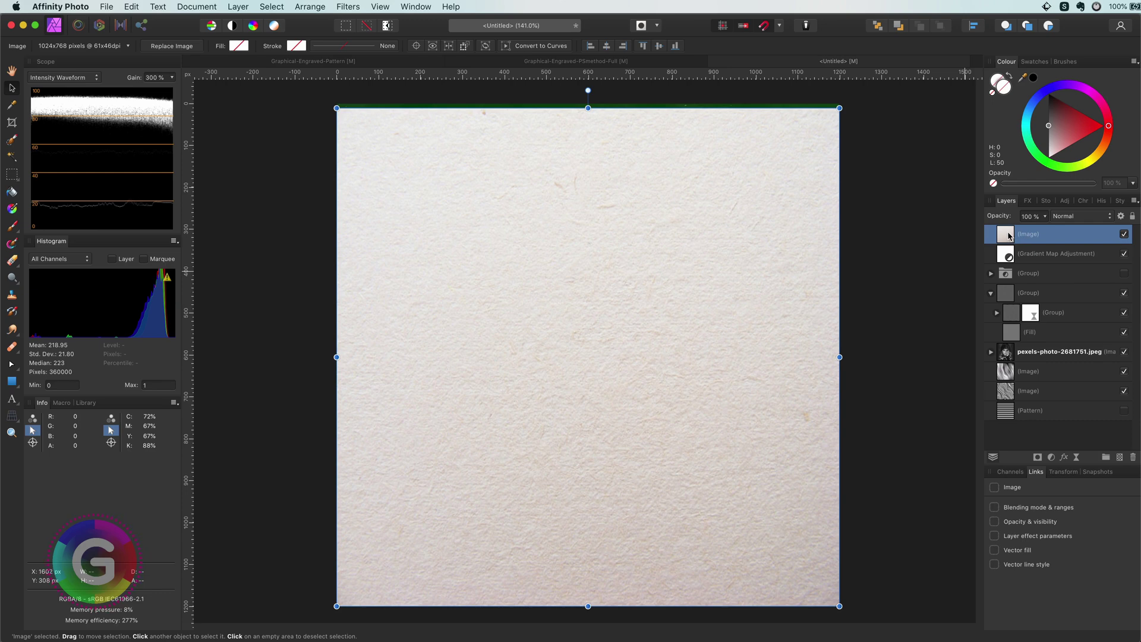
left_click(1124, 254)
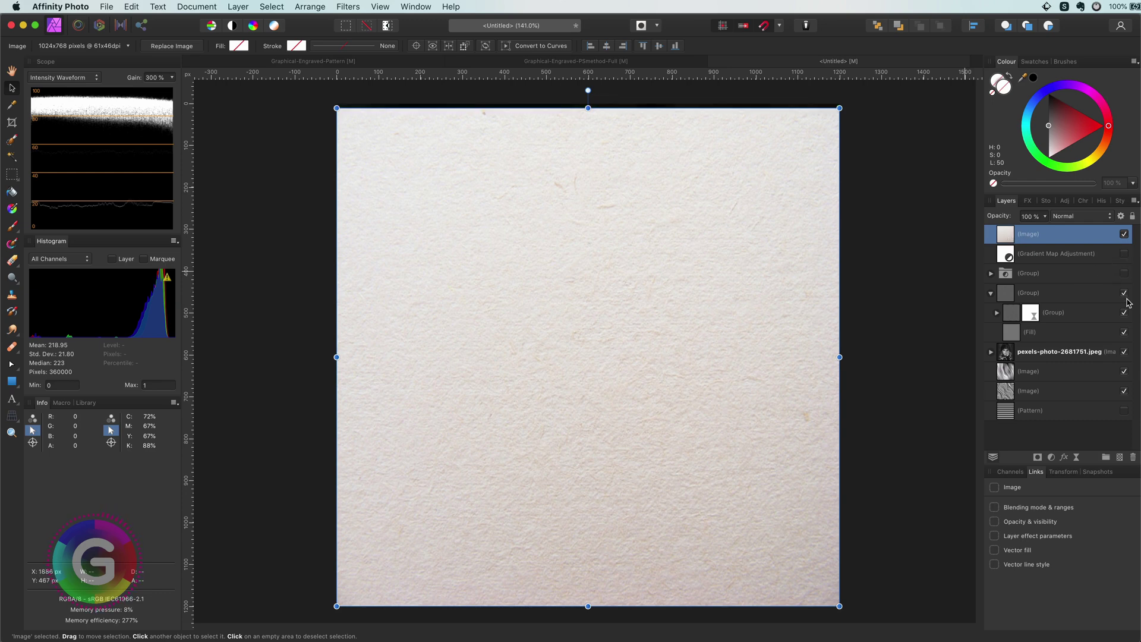
left_click(1124, 293)
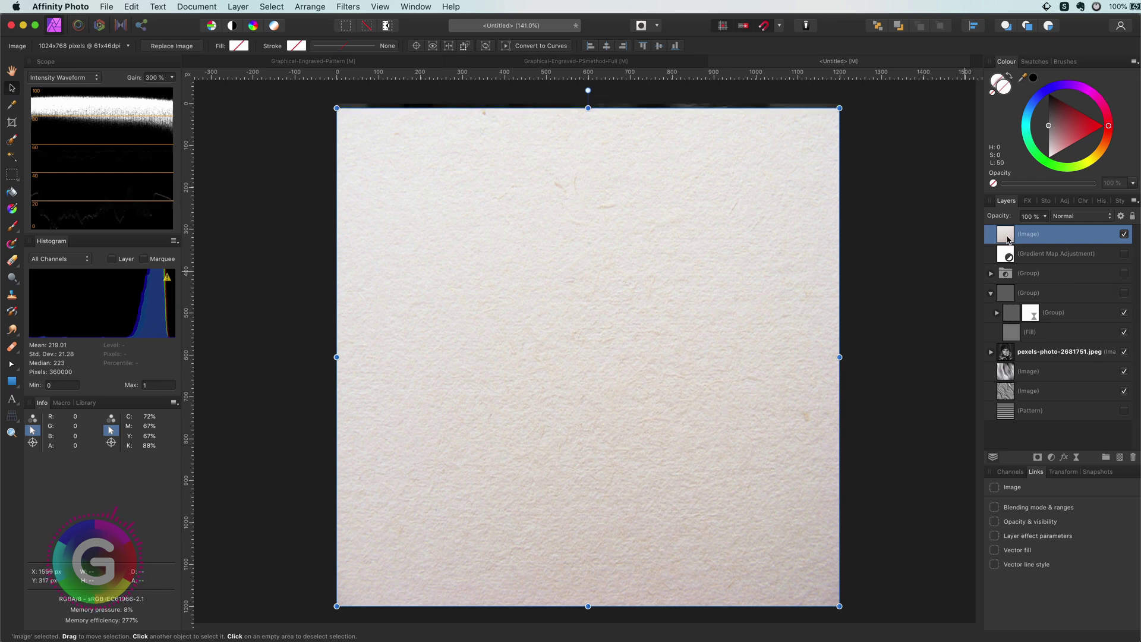
Step: Move the paper texture below the Fill layer and set its blend mode to Linear Burn
left_click_drag(1008, 240, 992, 345)
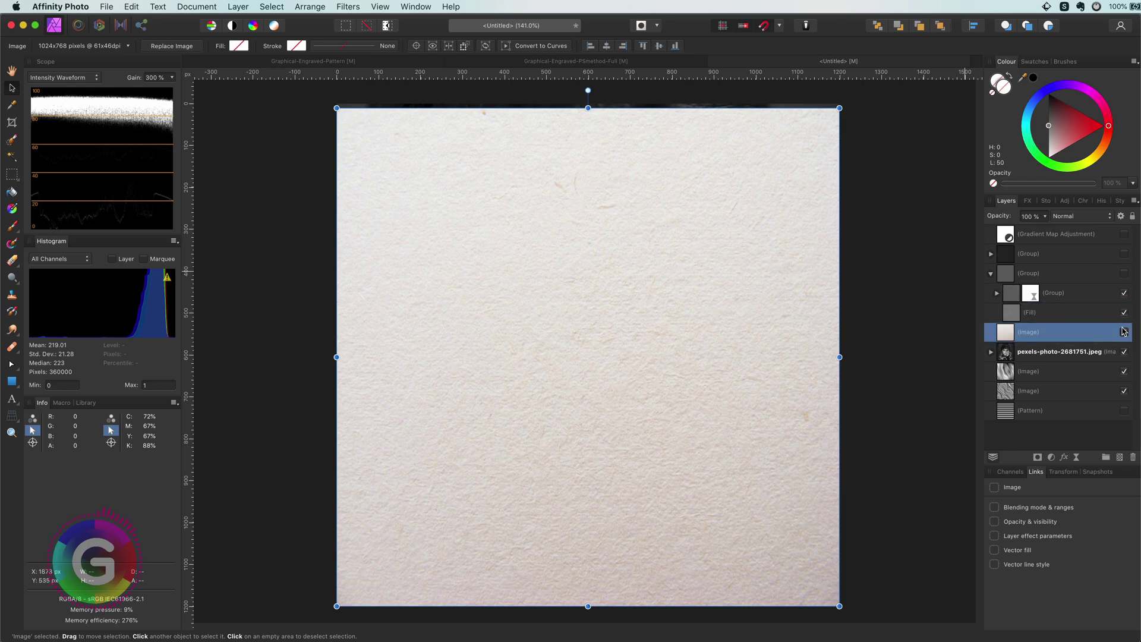
left_click(1086, 217)
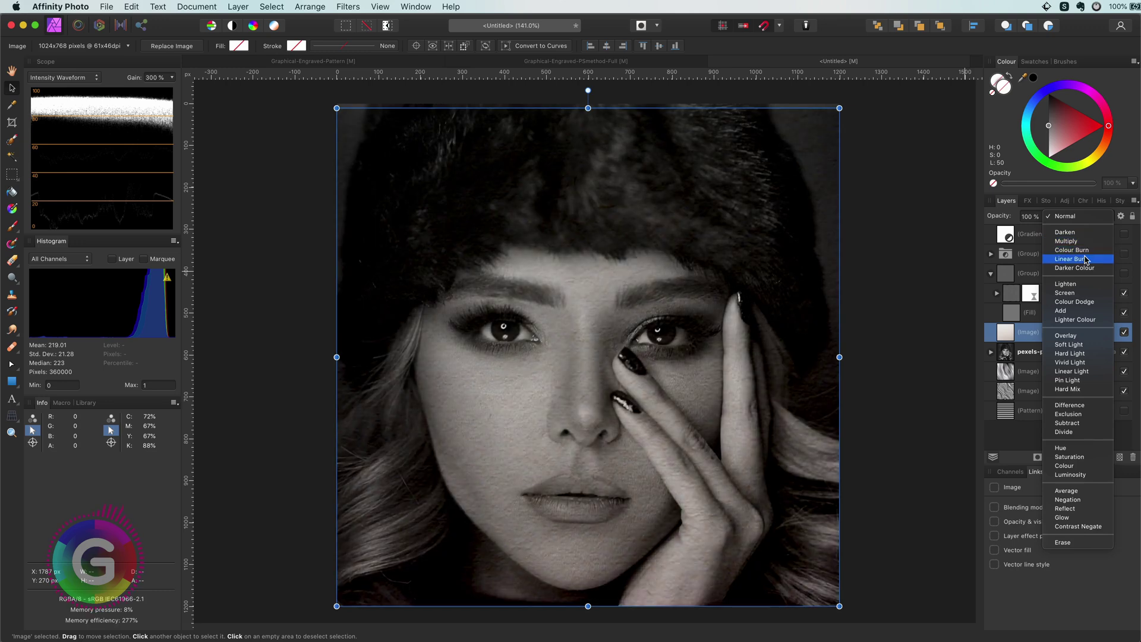
left_click(1085, 260)
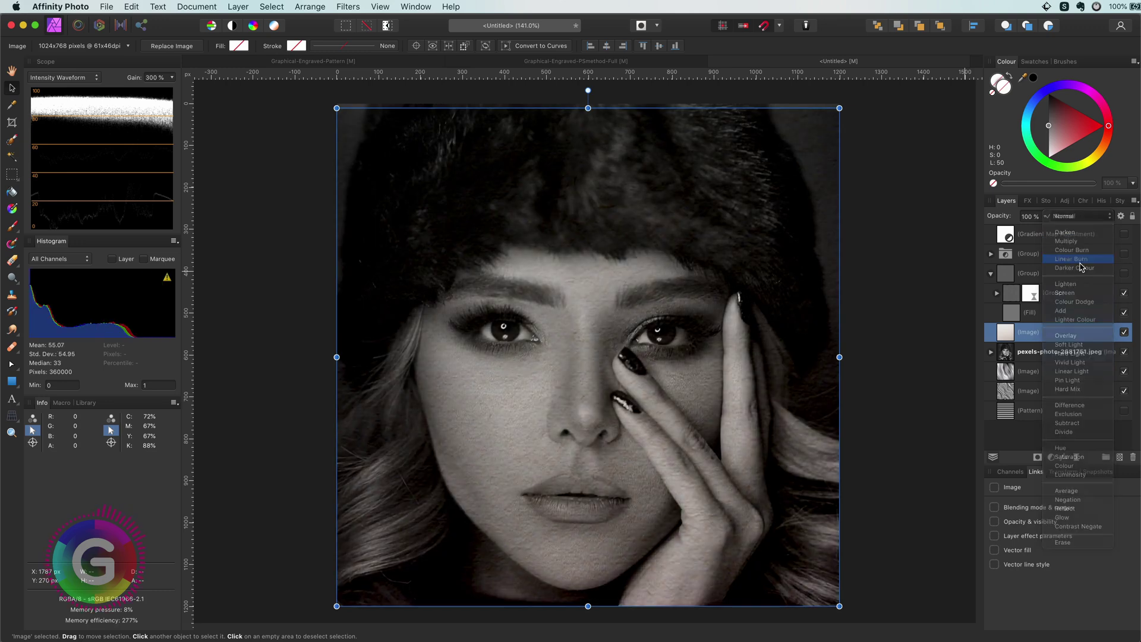
left_click(1125, 333)
left_click(1124, 332)
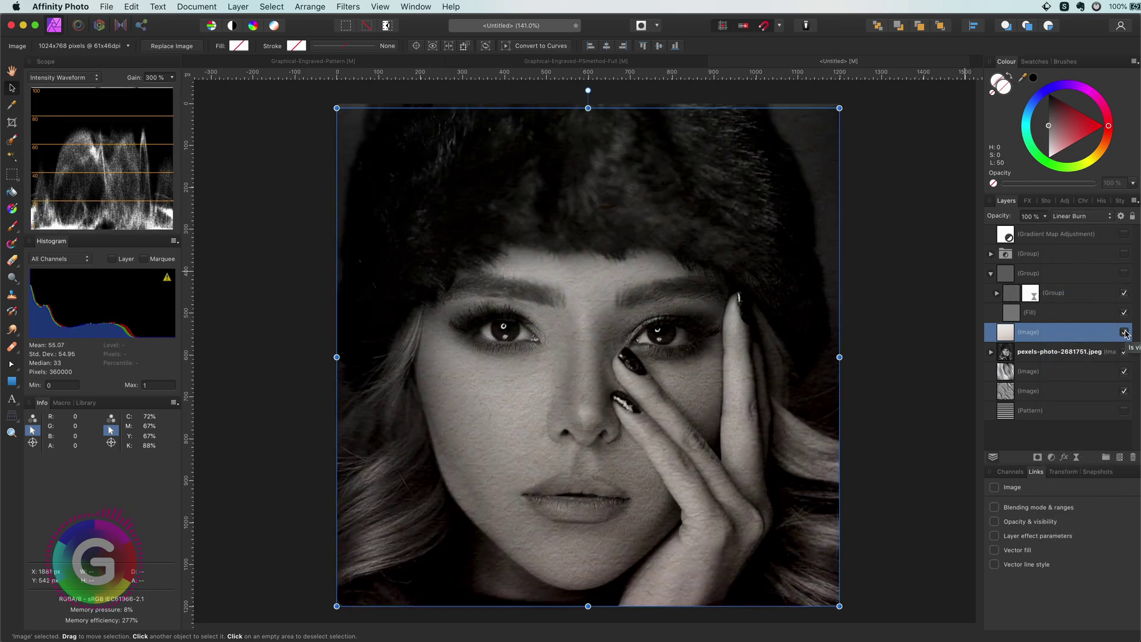
Step: Show the engraving group and the green Gradient Map adjustment again
left_click(1124, 274)
left_click(1120, 234)
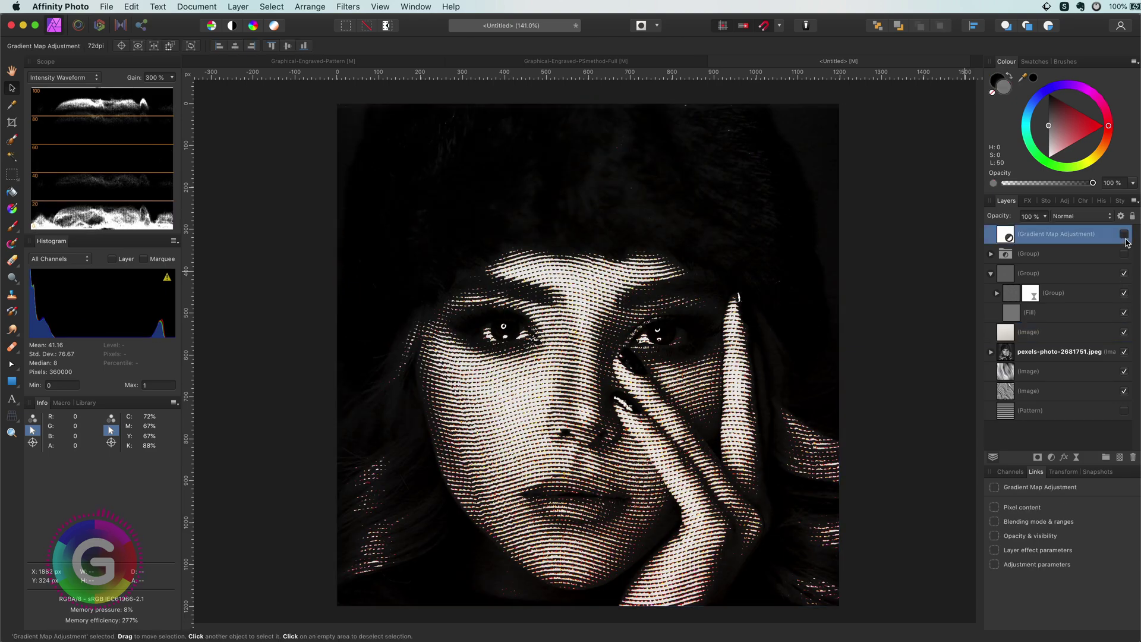
left_click(1124, 234)
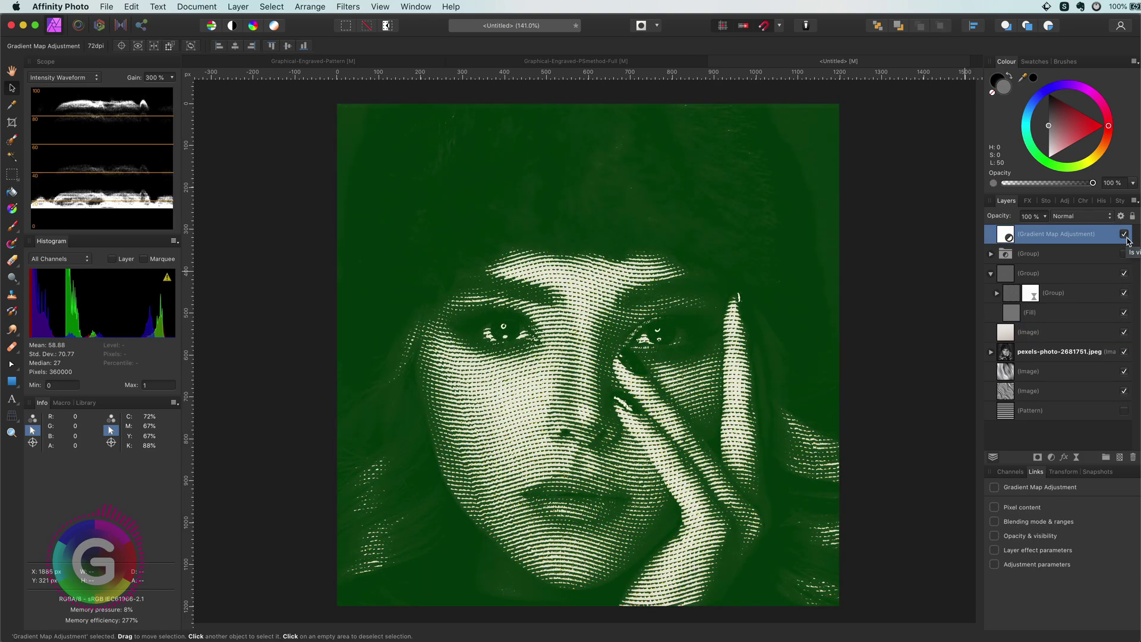
left_click(1125, 333)
left_click(1124, 333)
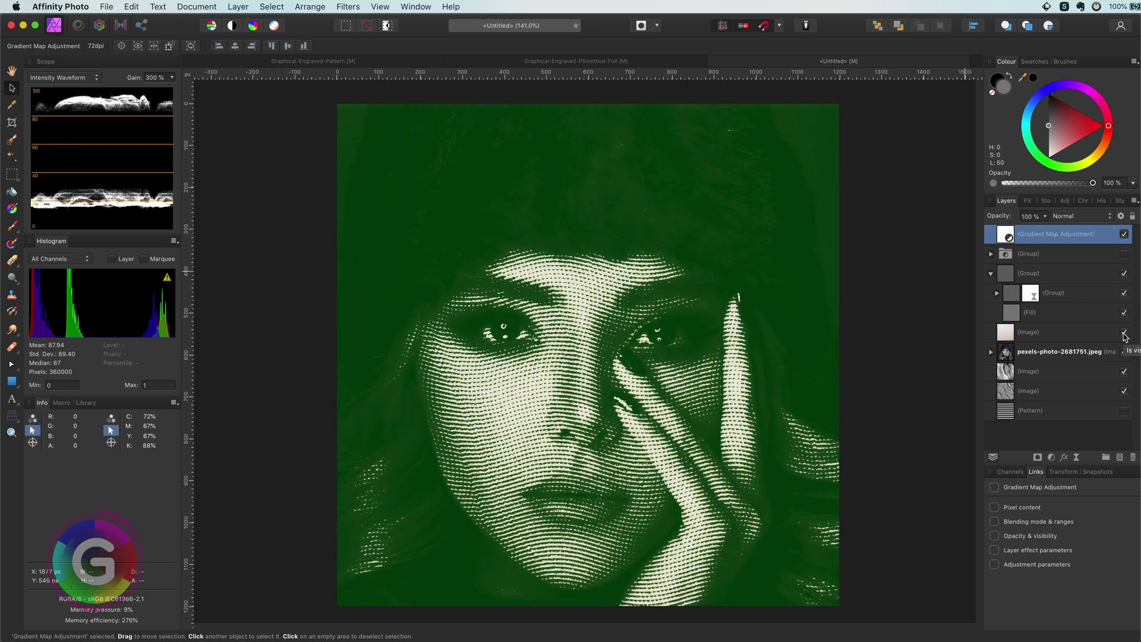
Step: Add a Curves adjustment above the paper texture, pulling the white point to 0.833
left_click(1011, 333)
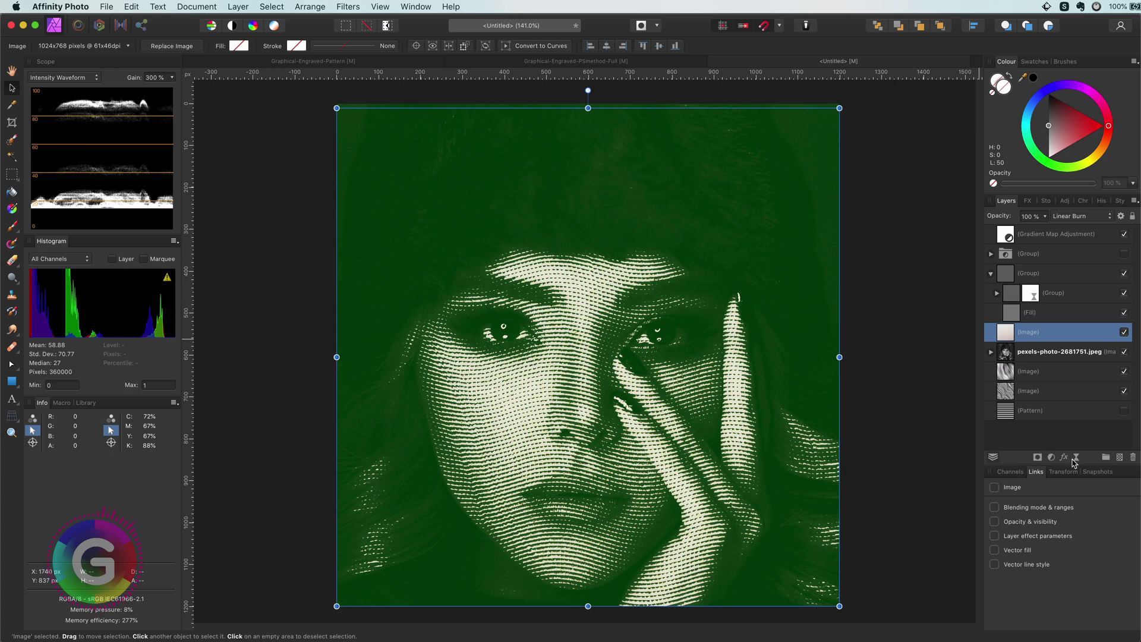
left_click(1051, 457)
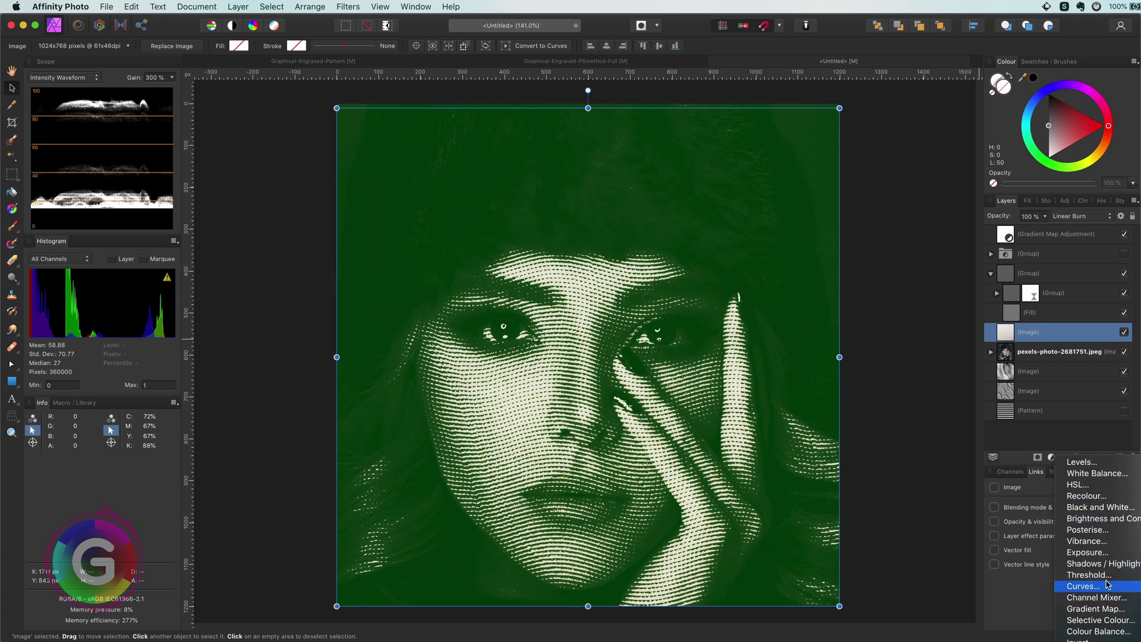
left_click(1083, 586)
left_click_drag(846, 283, 847, 269)
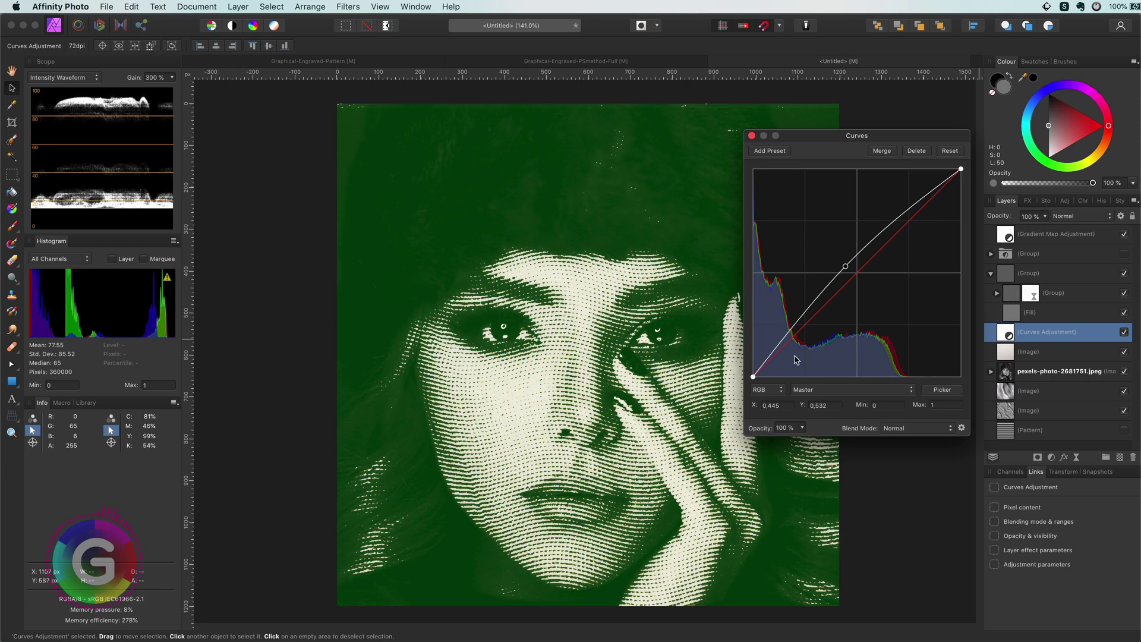
mouse_move(753, 376)
left_mouse_down()
mouse_move(752, 348)
mouse_move(753, 376)
left_mouse_up()
left_click_drag(953, 176, 926, 171)
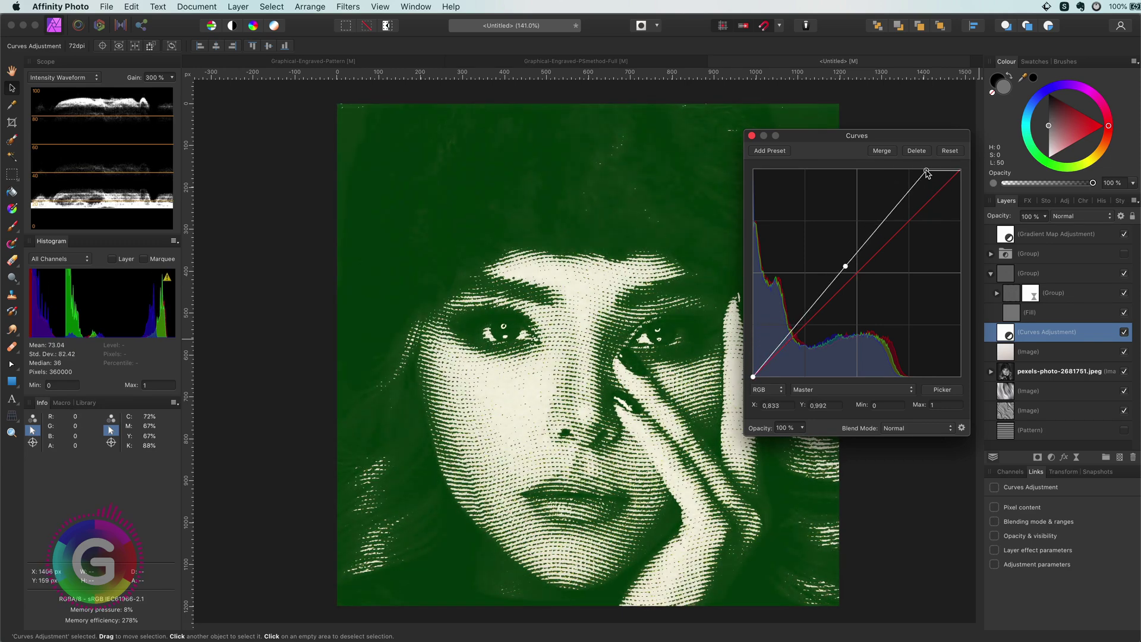
left_click(846, 268)
mouse_move(846, 269)
left_mouse_down()
mouse_move(844, 310)
mouse_move(841, 255)
mouse_move(845, 279)
left_mouse_up()
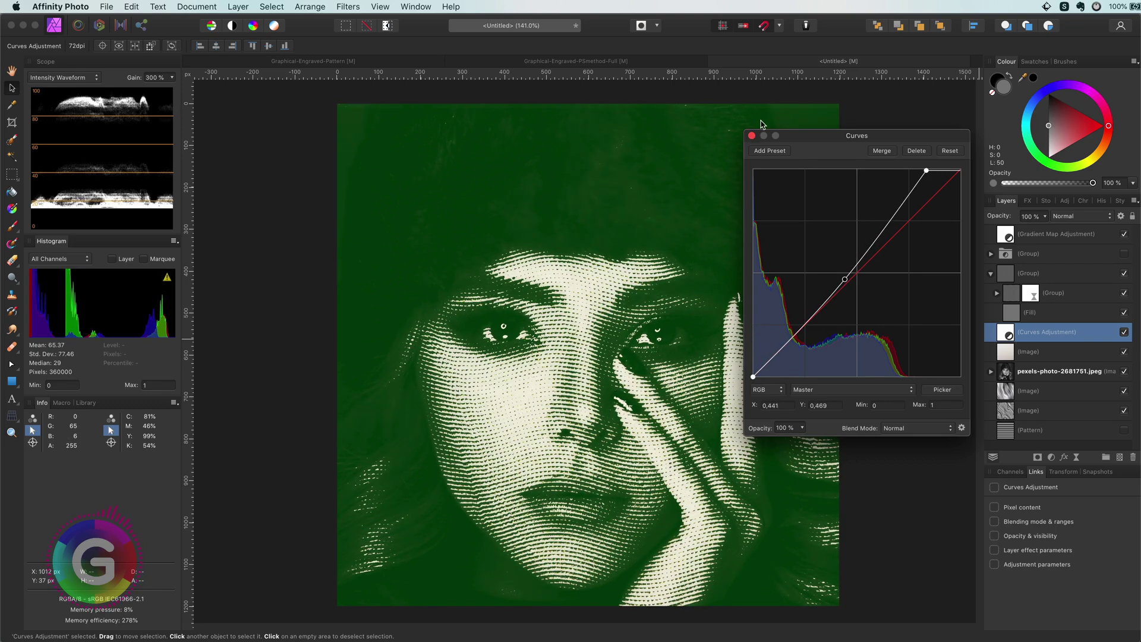
left_click(751, 135)
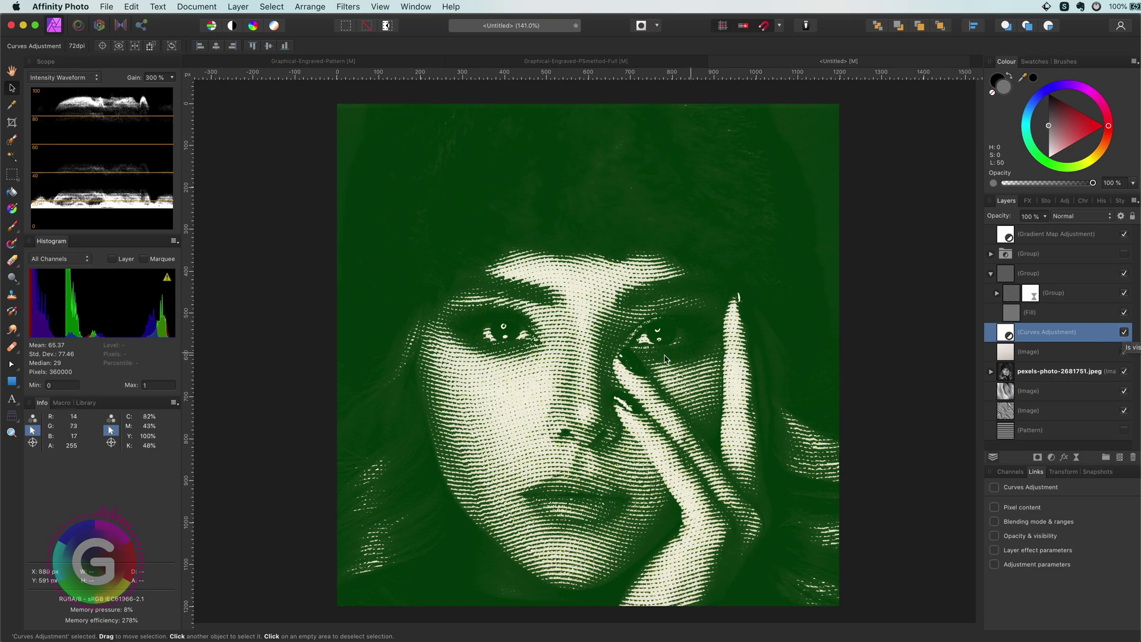
scroll(610, 364, "up", 5)
Step: Hide the Curves adjustment and lower the paper texture's opacity to 27%
scroll(610, 364, "up", 3)
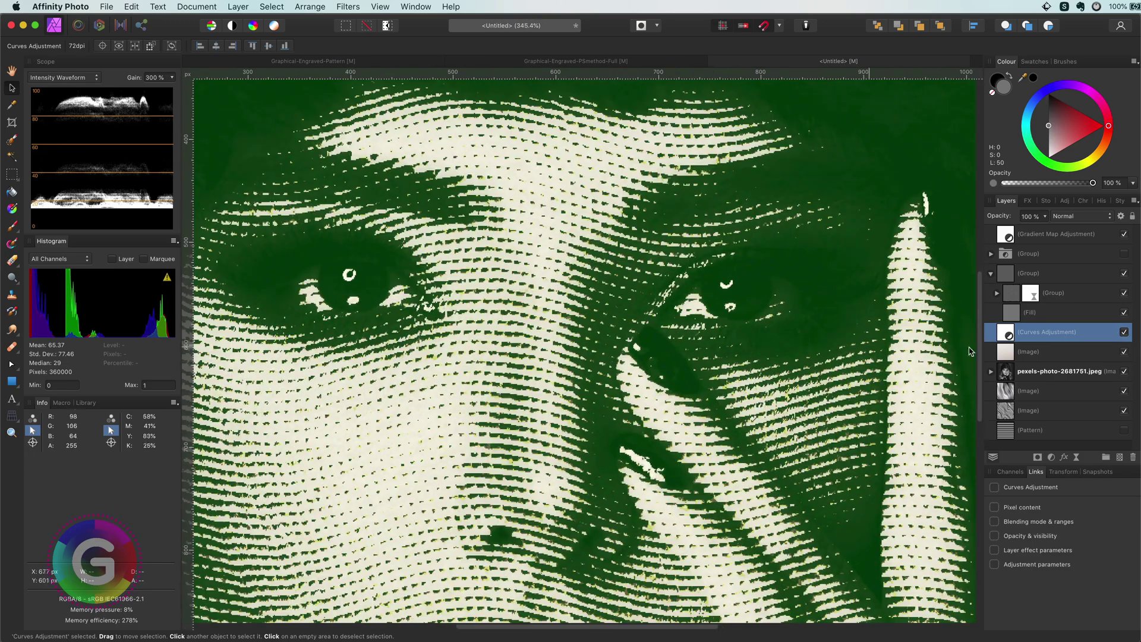
left_click(1124, 332)
left_click(1046, 352)
left_click_drag(982, 219, 959, 218)
Step: Fit the image to the view and open the Gradient Map layer's Blend Options
key("super+0")
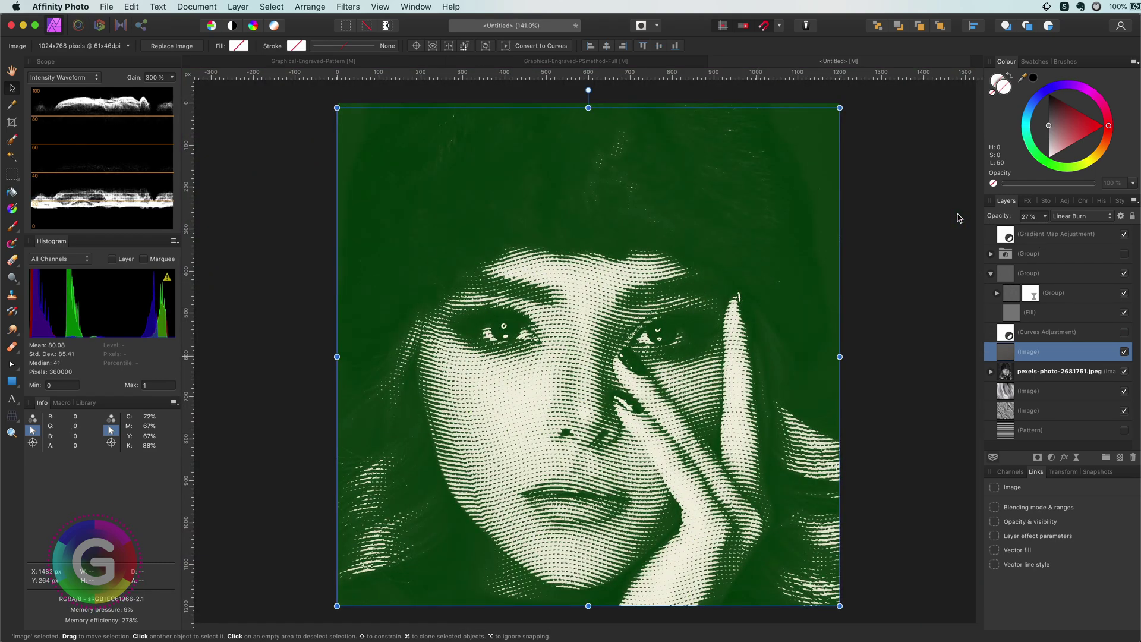
left_click(1046, 233)
left_click(1121, 216)
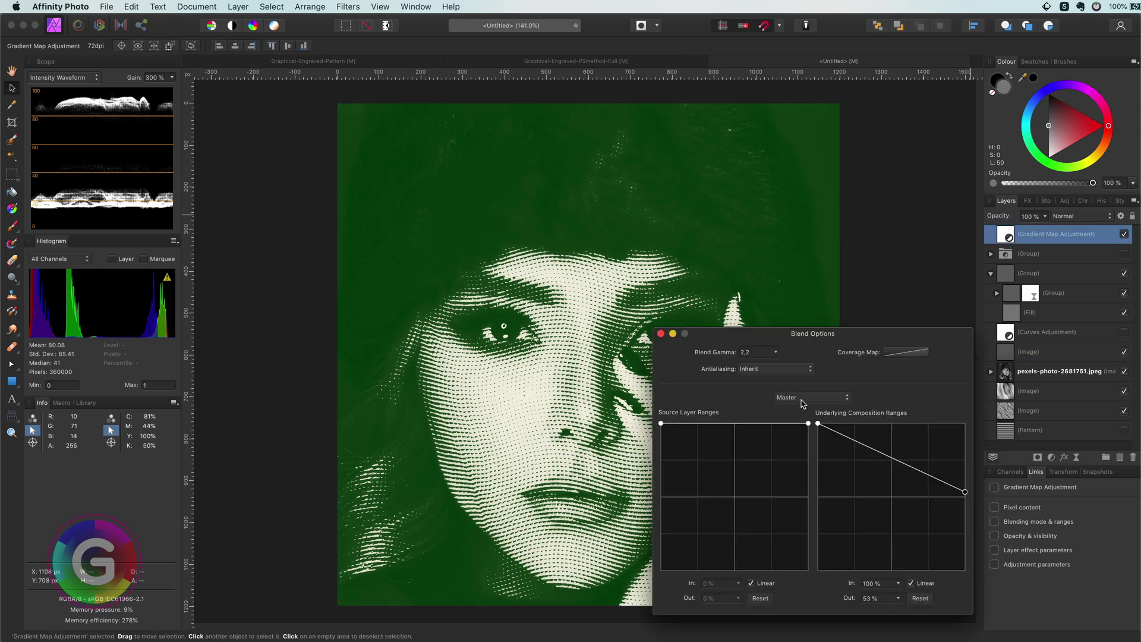